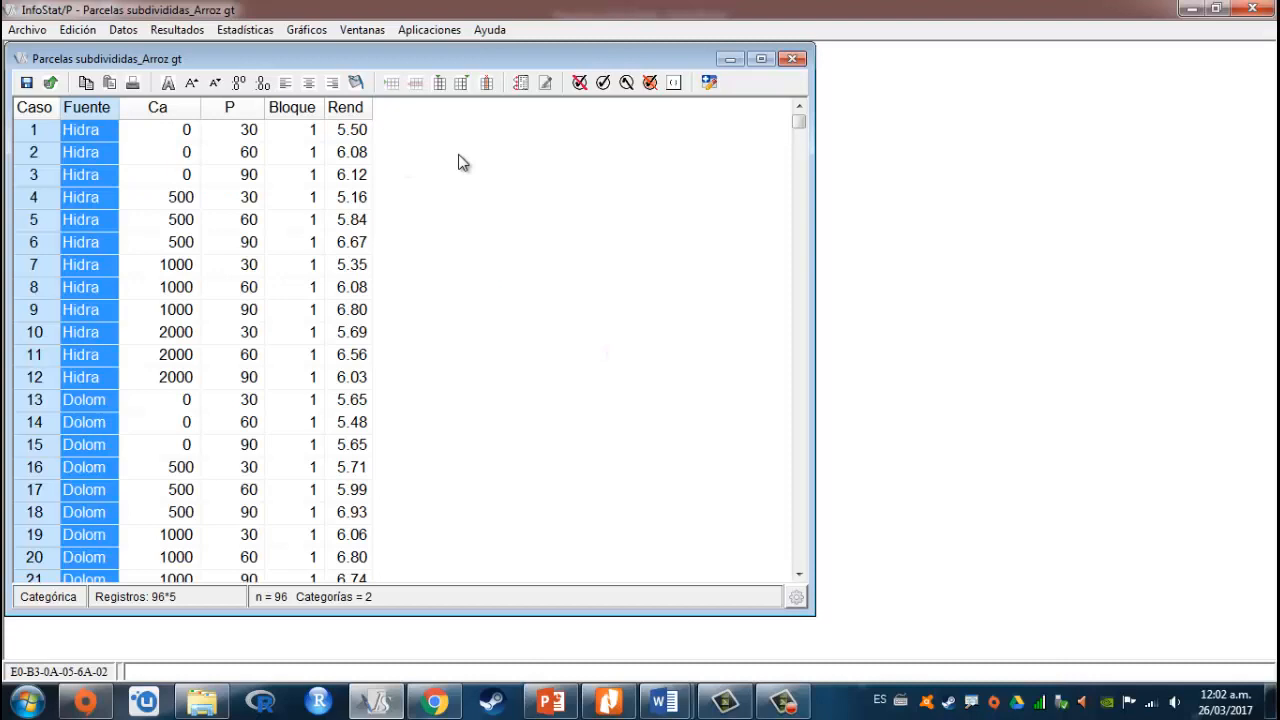
Step: Examine the label descriptions of the Fuente, Ca, P and Rend columns
double_click(72, 110)
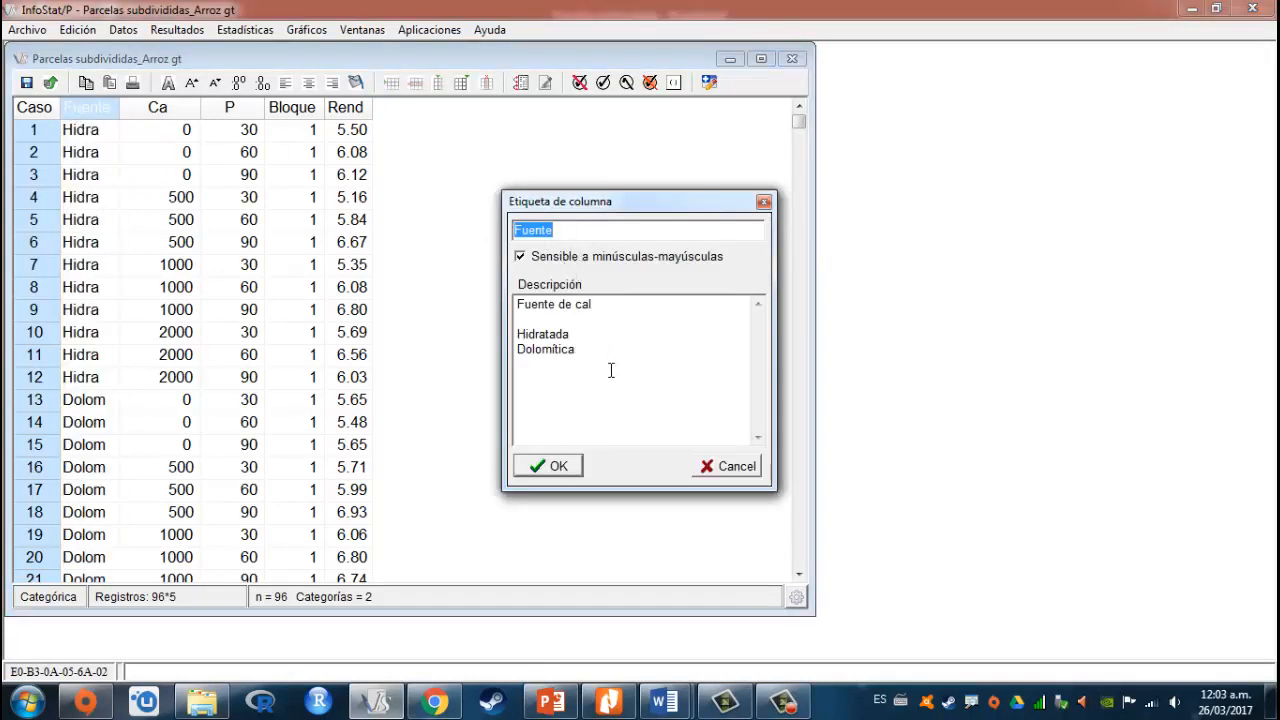
click(541, 334)
click(552, 464)
double_click(160, 111)
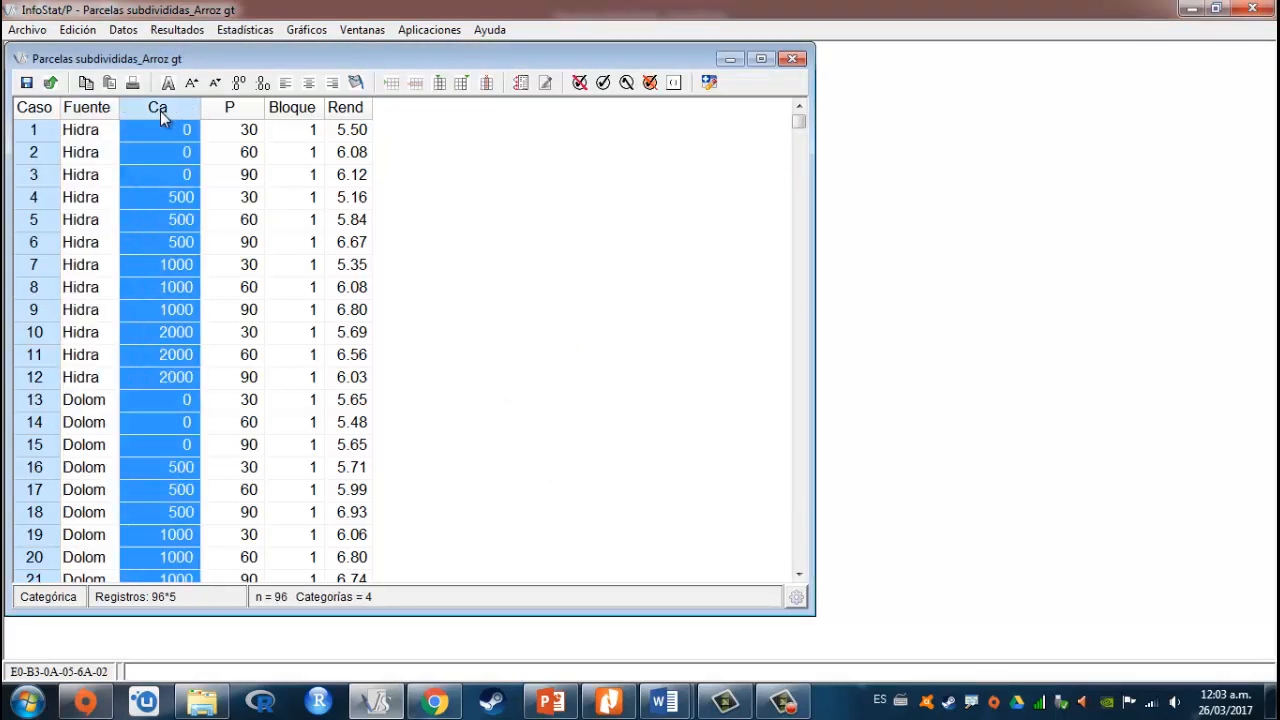
click(538, 309)
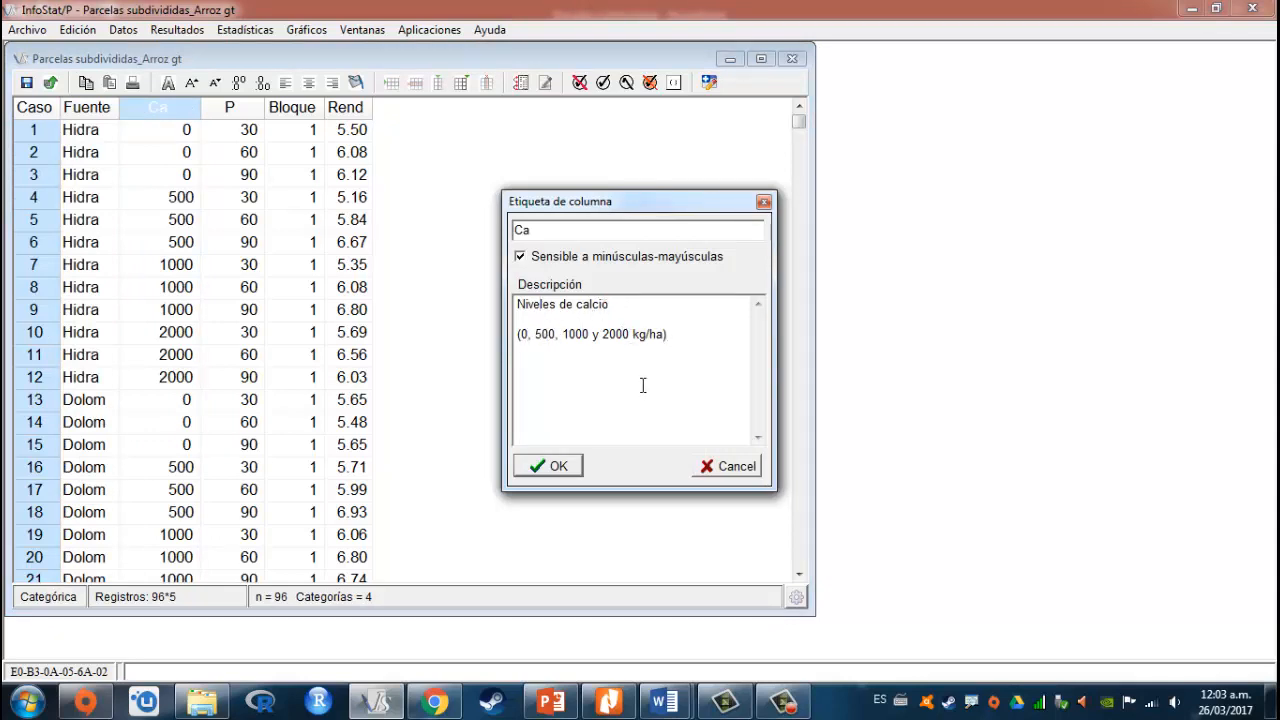
click(554, 465)
double_click(221, 108)
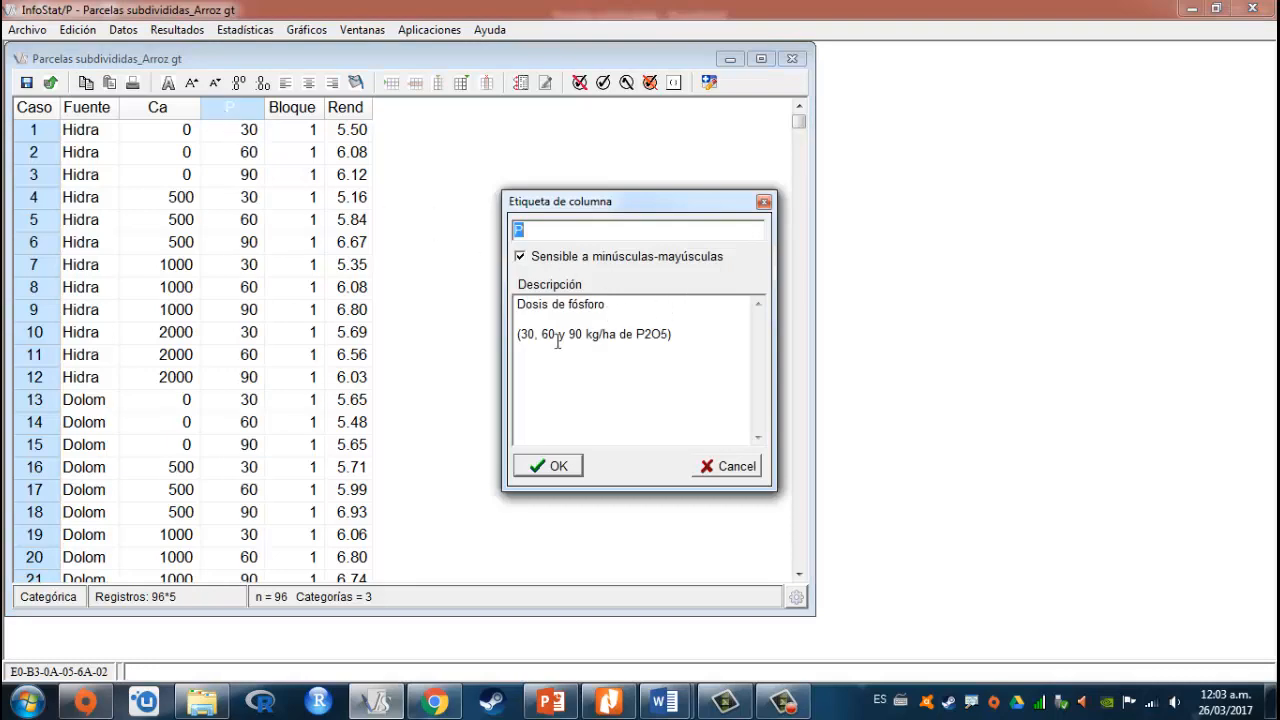
click(519, 335)
click(576, 334)
click(560, 468)
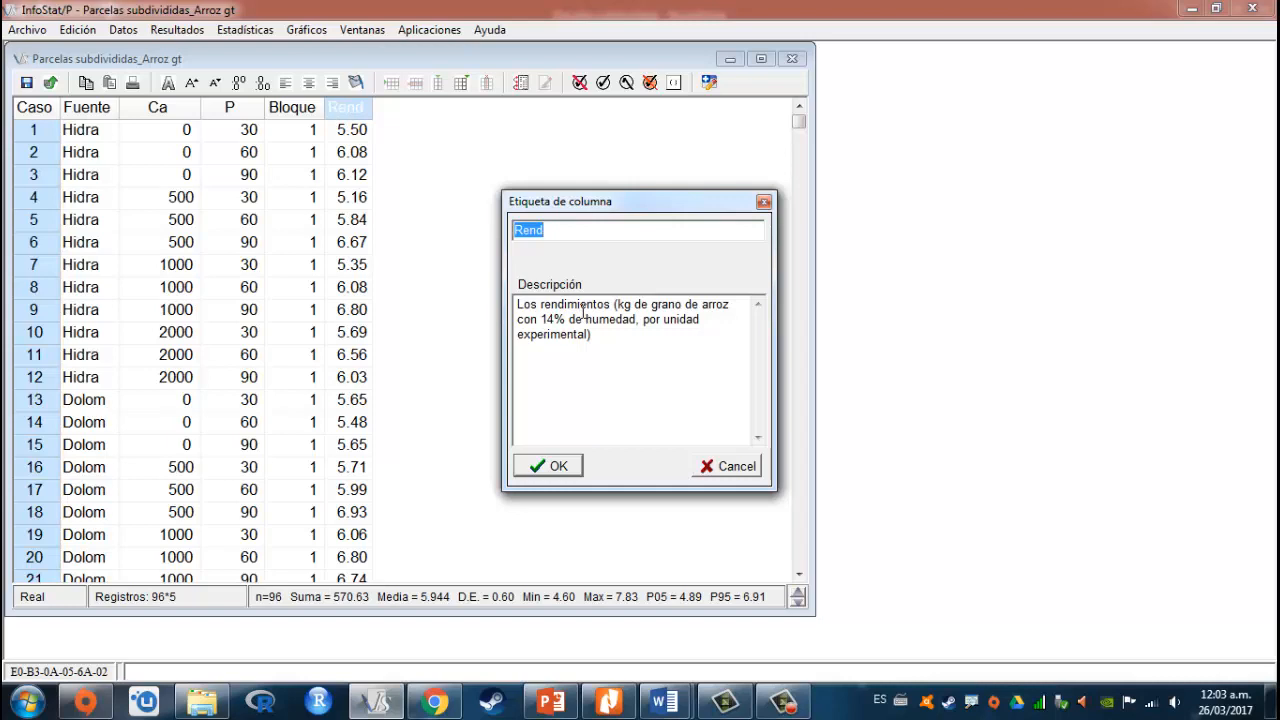
click(542, 466)
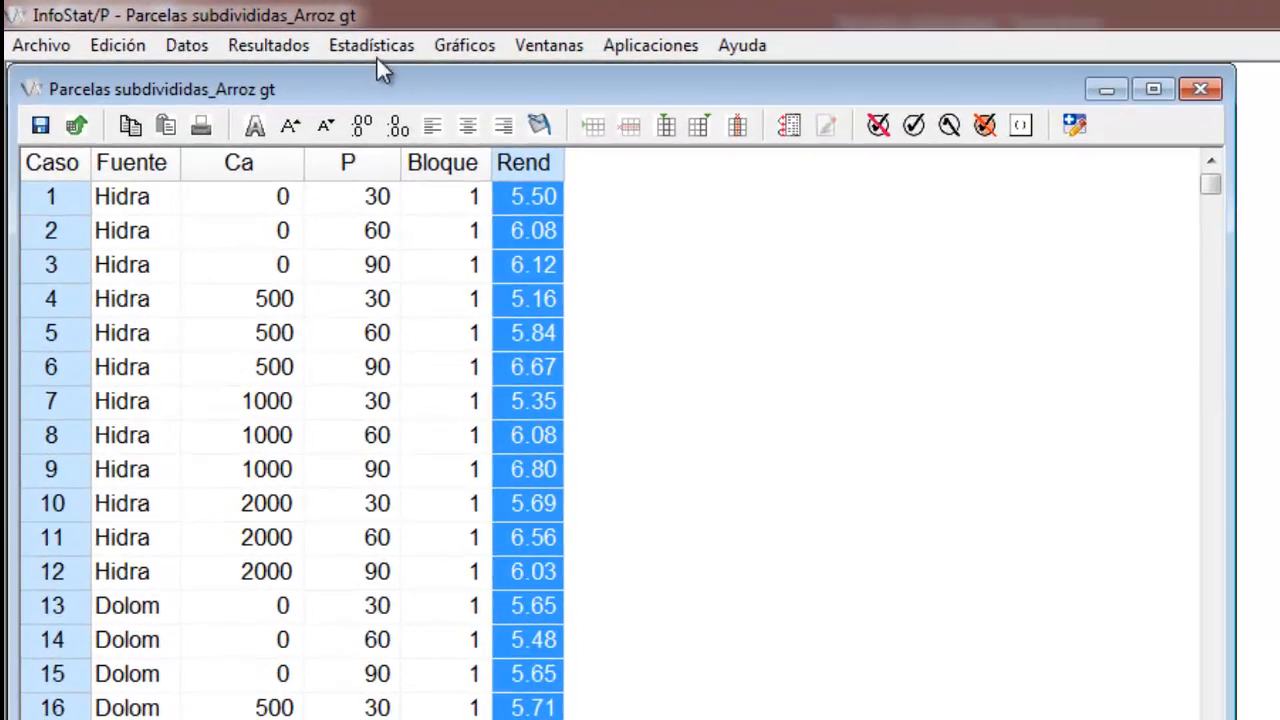
Step: Start an analysis of variance (Análisis de la varianza) with Rend as the dependent variable
click(252, 31)
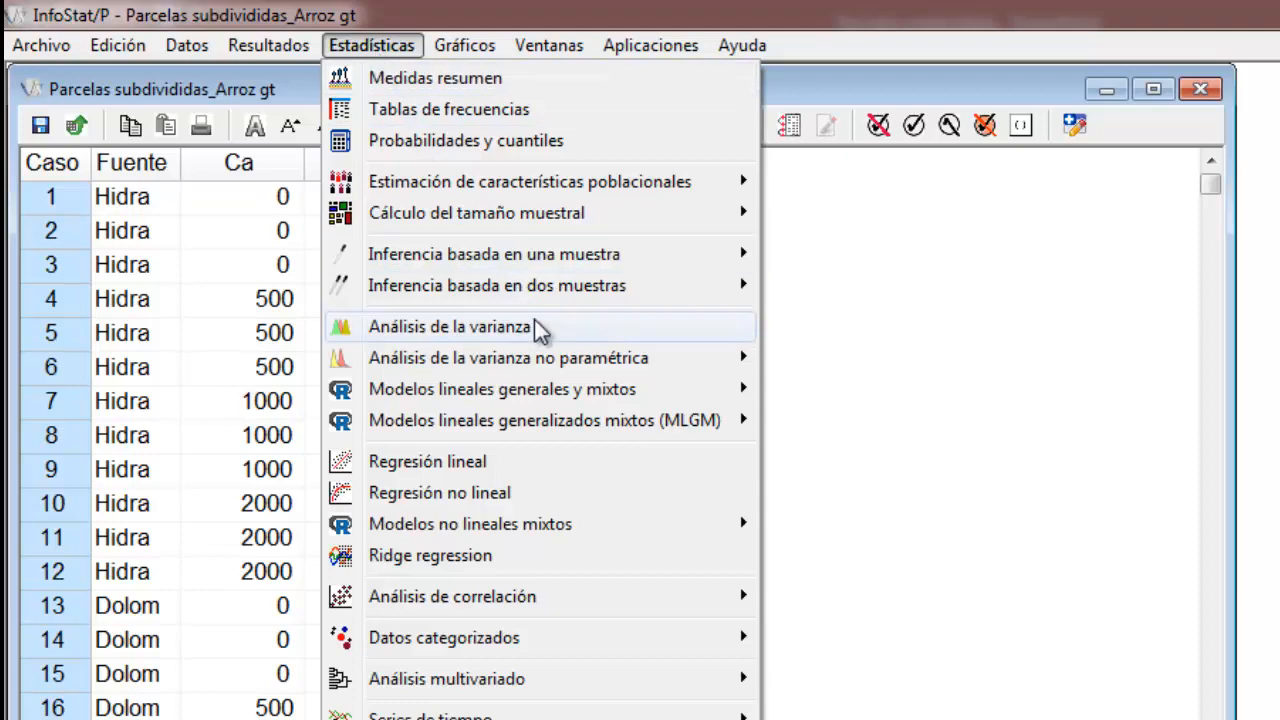
click(538, 328)
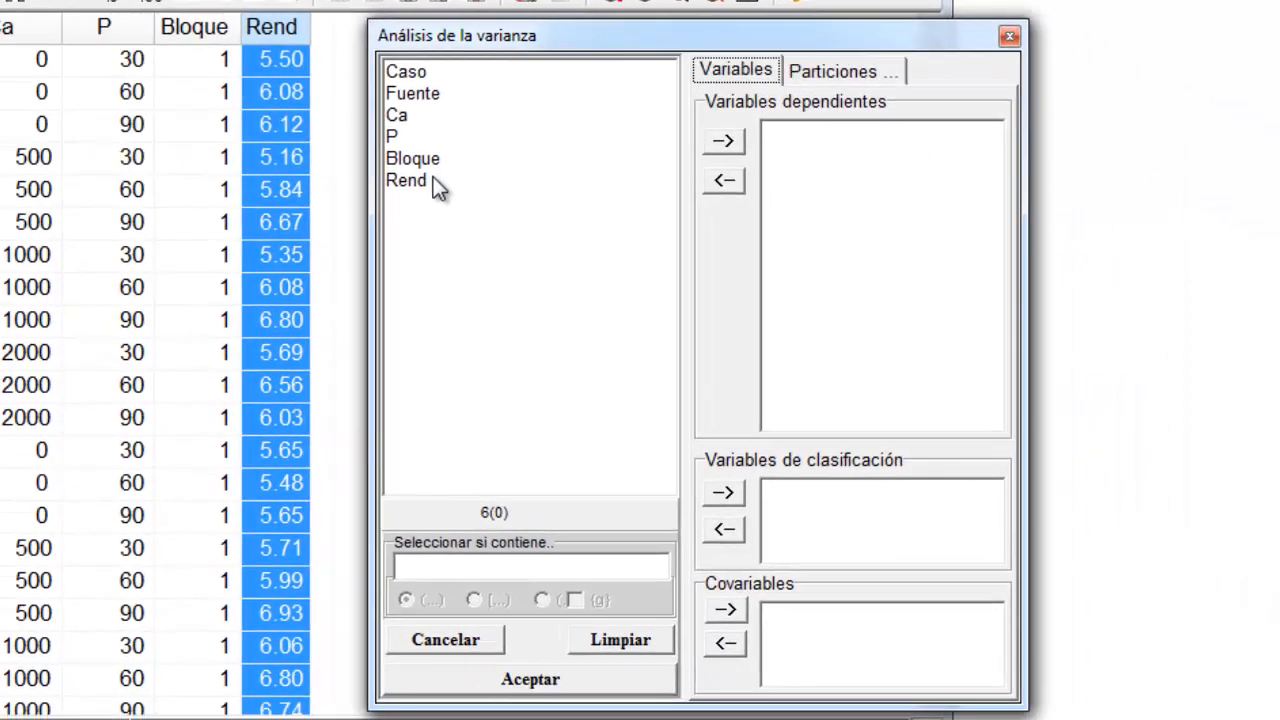
click(753, 325)
click(723, 141)
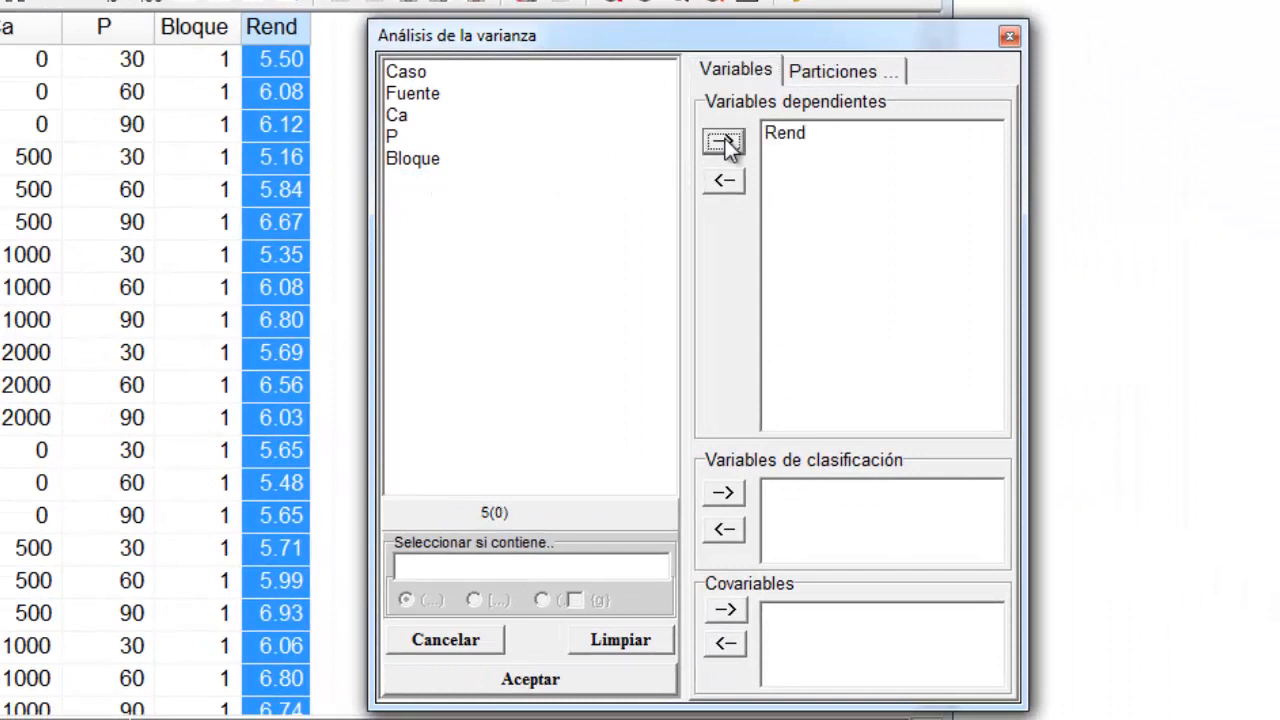
Step: Assign Fuente, Ca, P and Bloque as classification variables and proceed to the model specification
click(449, 94)
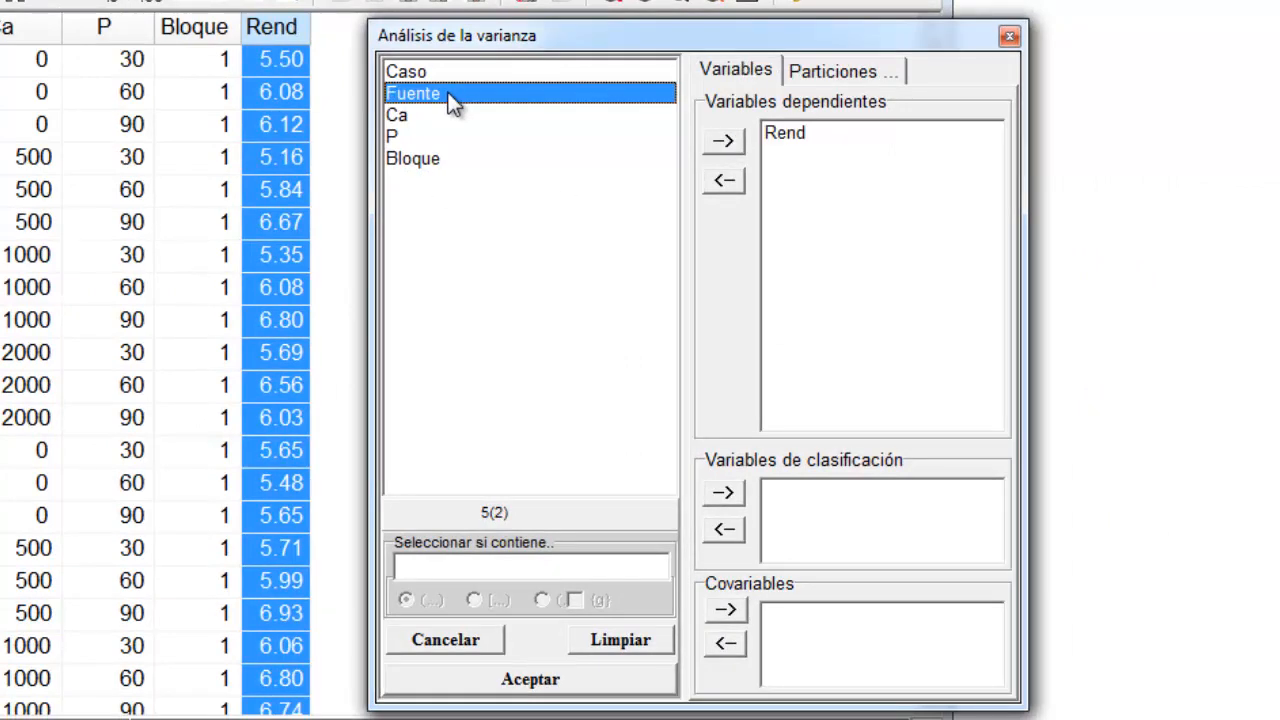
ctrl+click(450, 116)
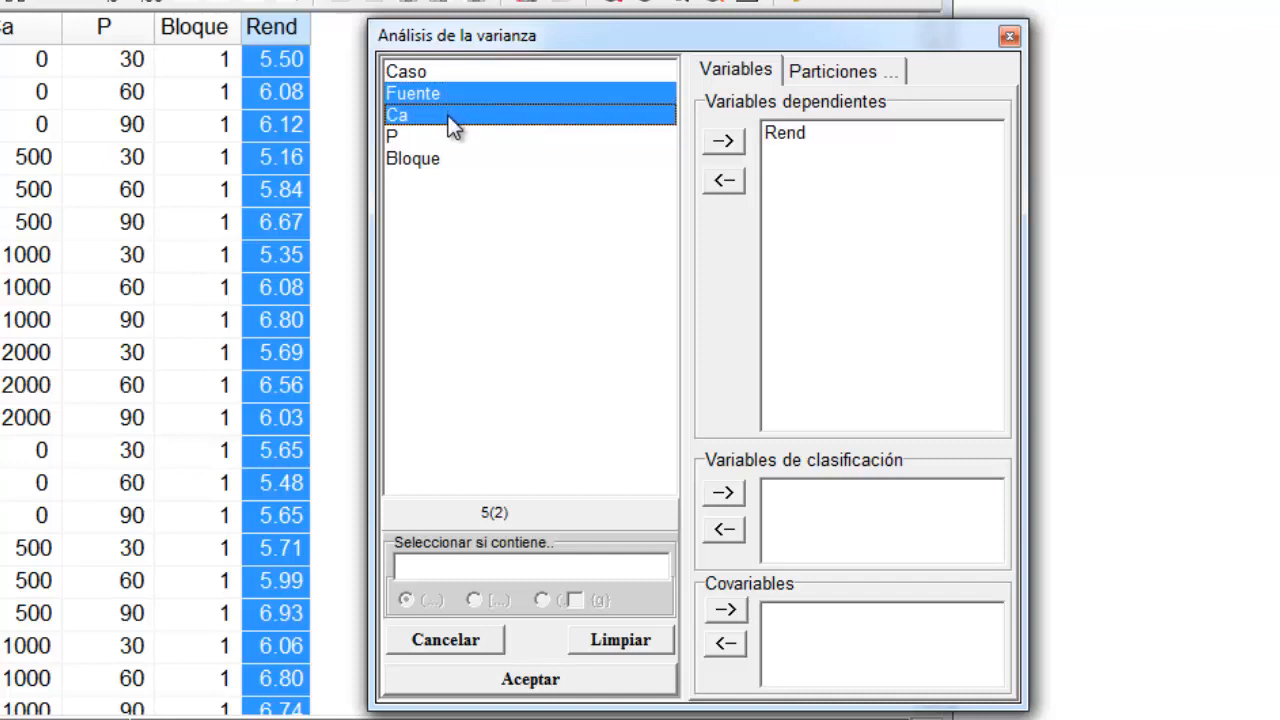
ctrl+click(450, 137)
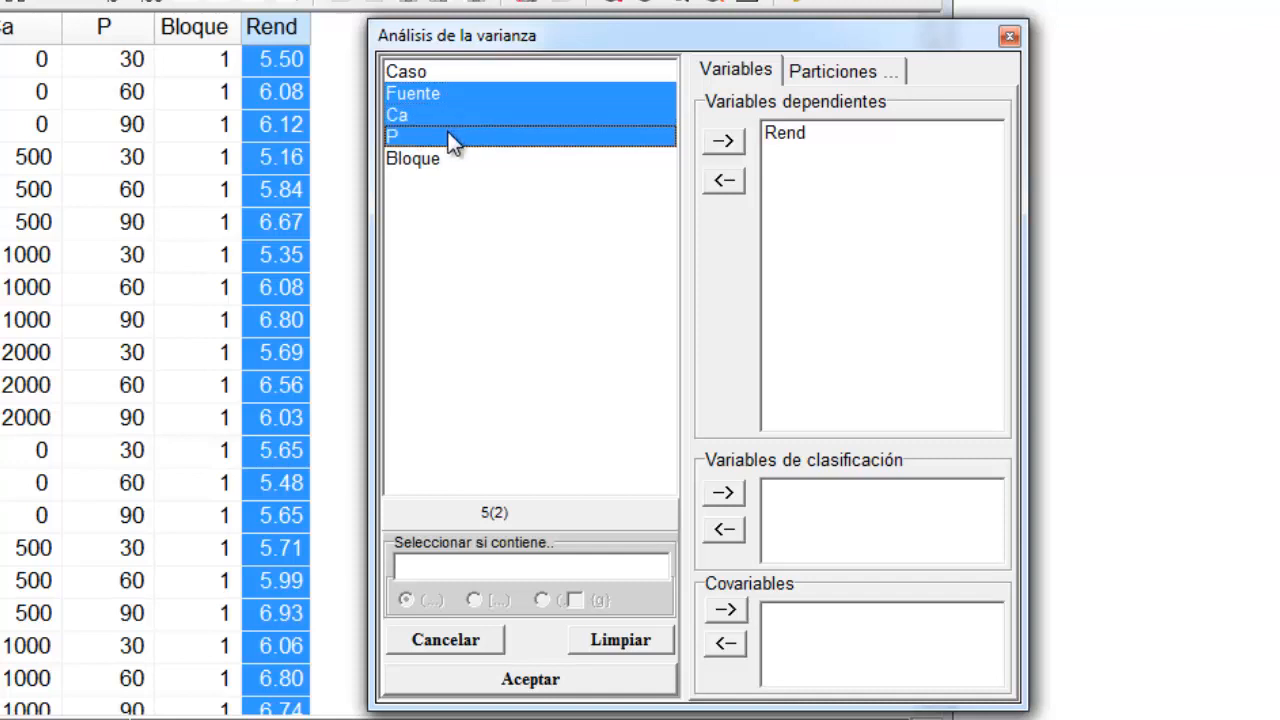
ctrl+click(452, 160)
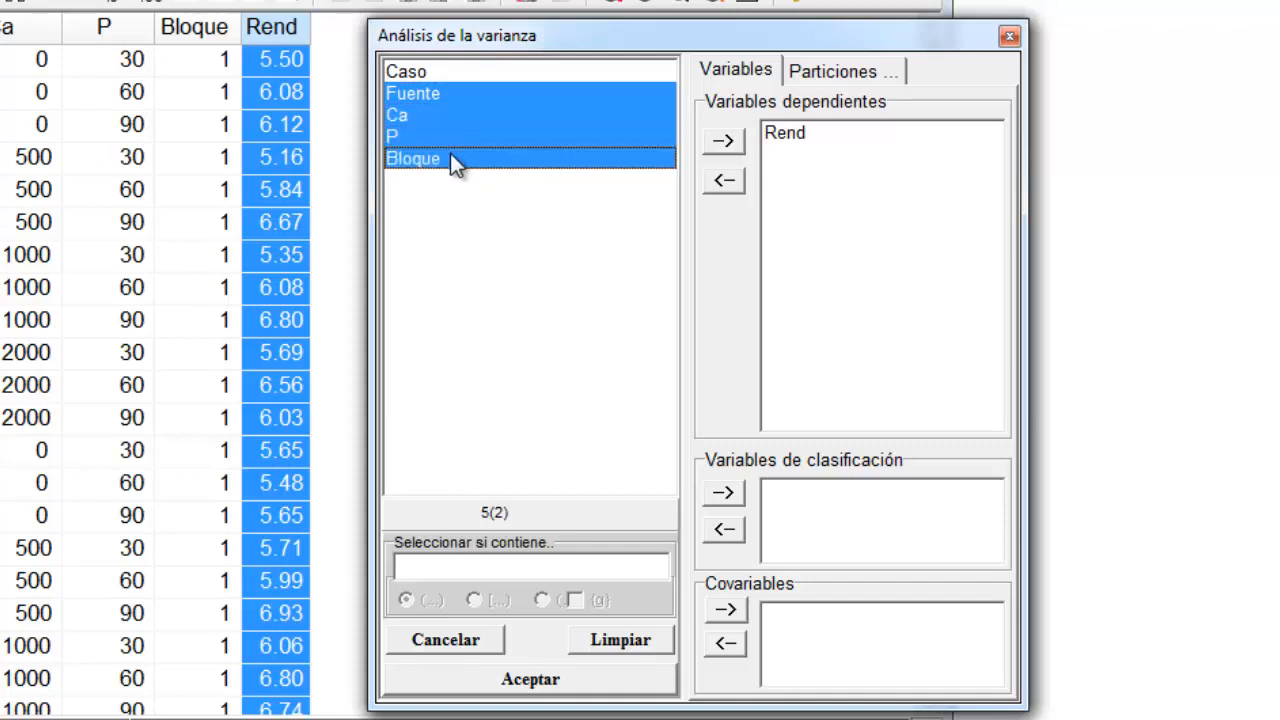
click(722, 493)
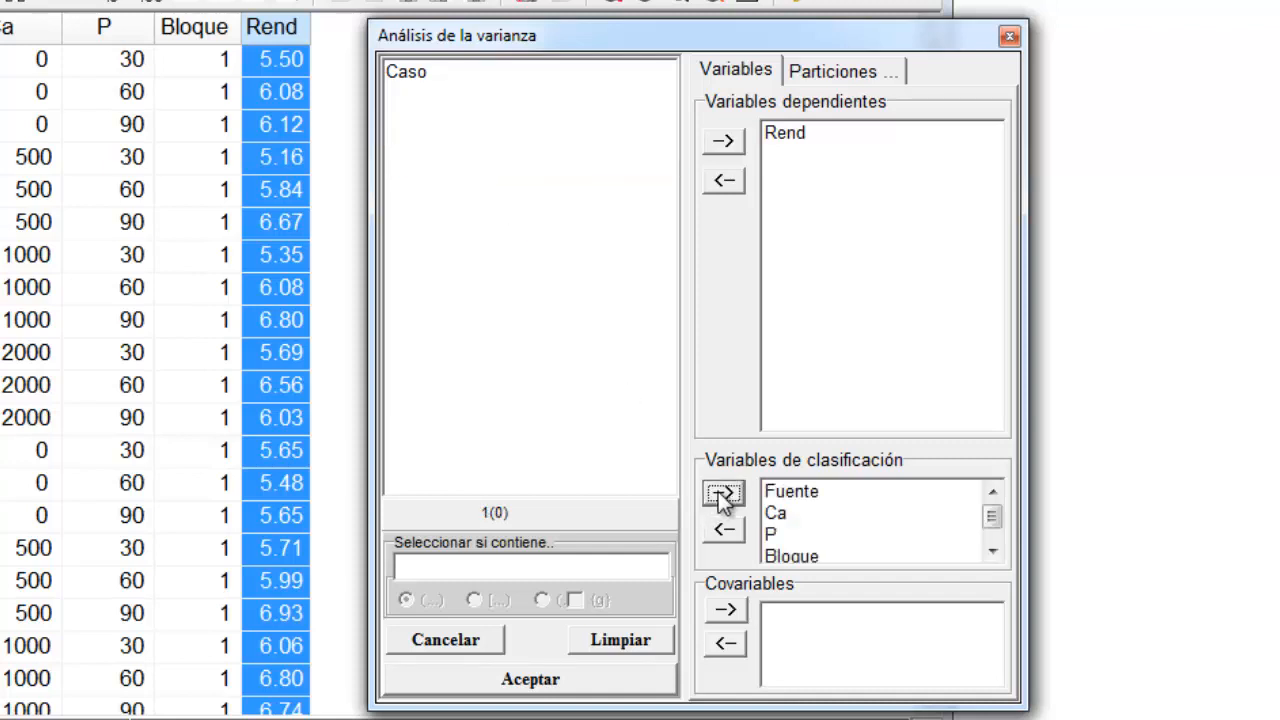
click(570, 679)
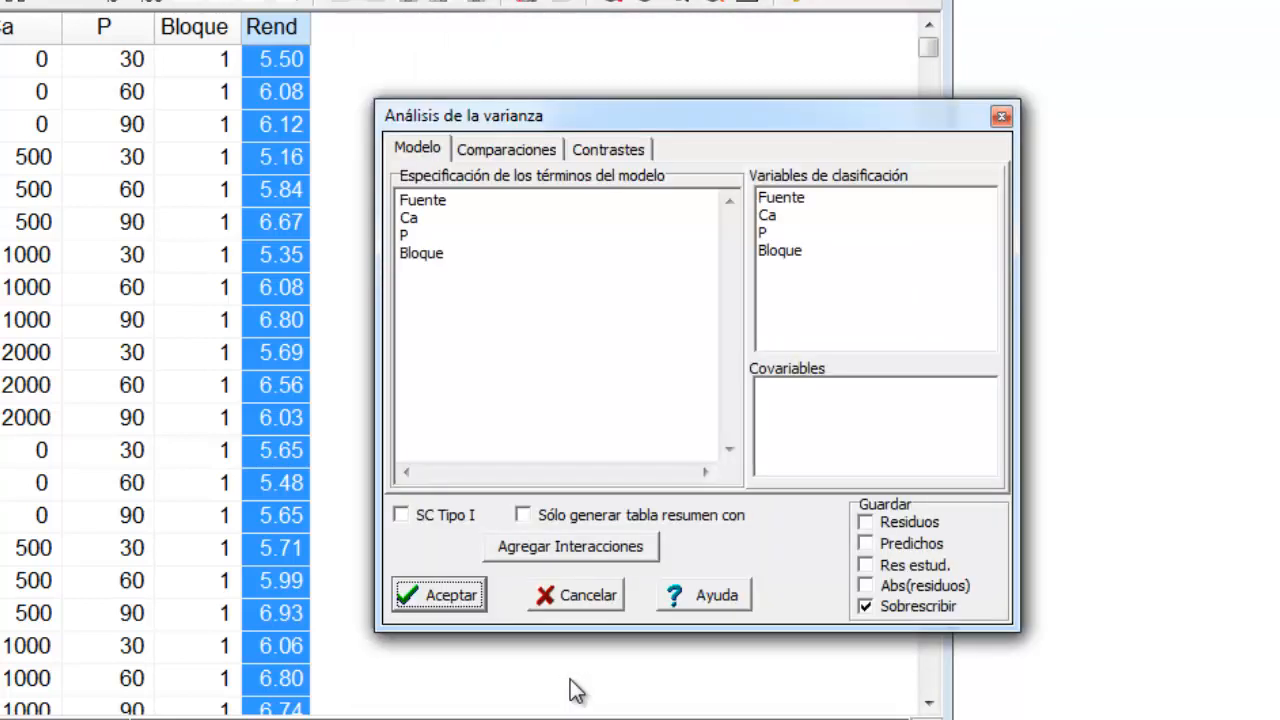
Step: Widen the model dialog and extend the Fuente term with its error term so it reads Fuente\Fuente*Bloque
drag(1016, 321, 1279, 310)
drag(843, 112, 617, 115)
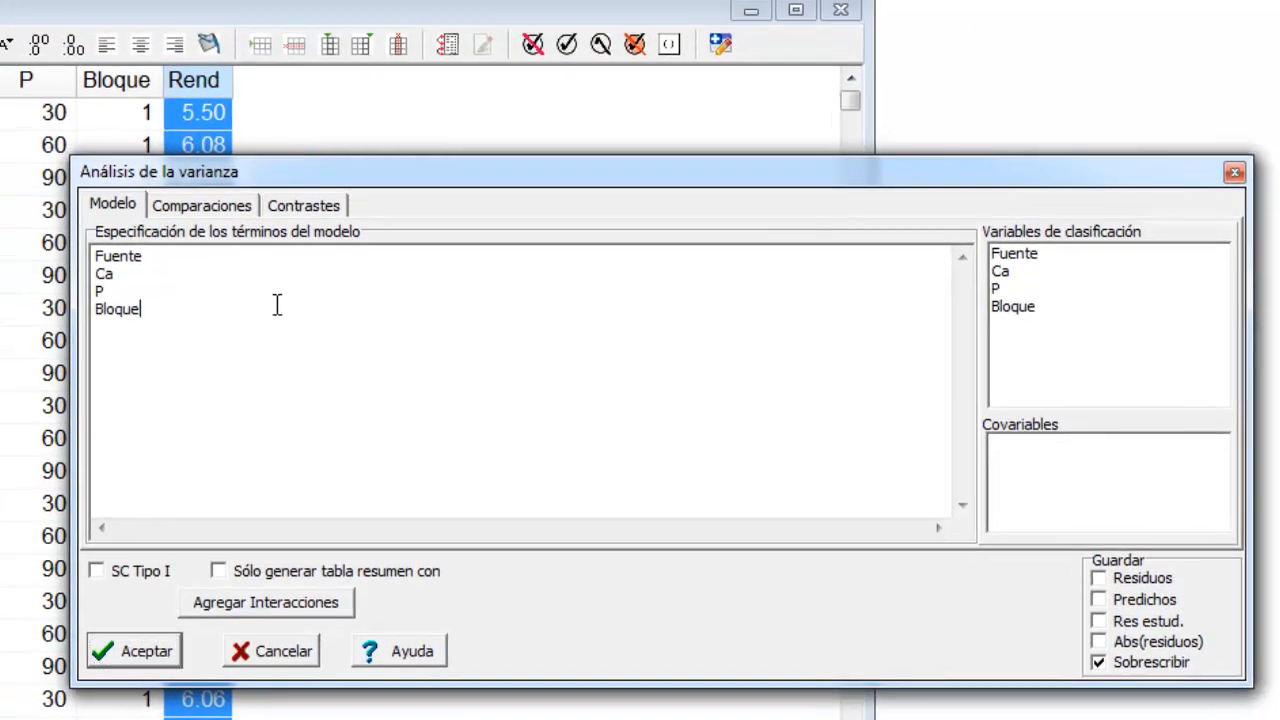
scroll(280, 305, up, 5)
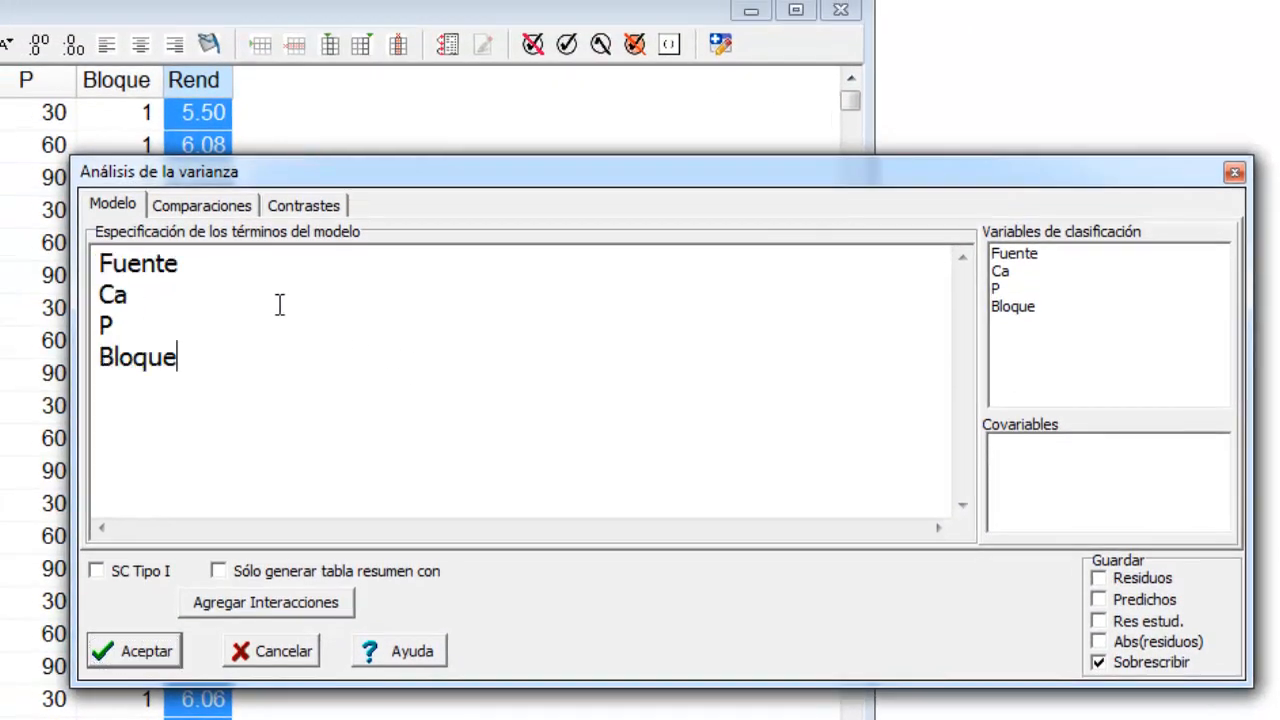
scroll(280, 305, up, 1)
click(217, 265)
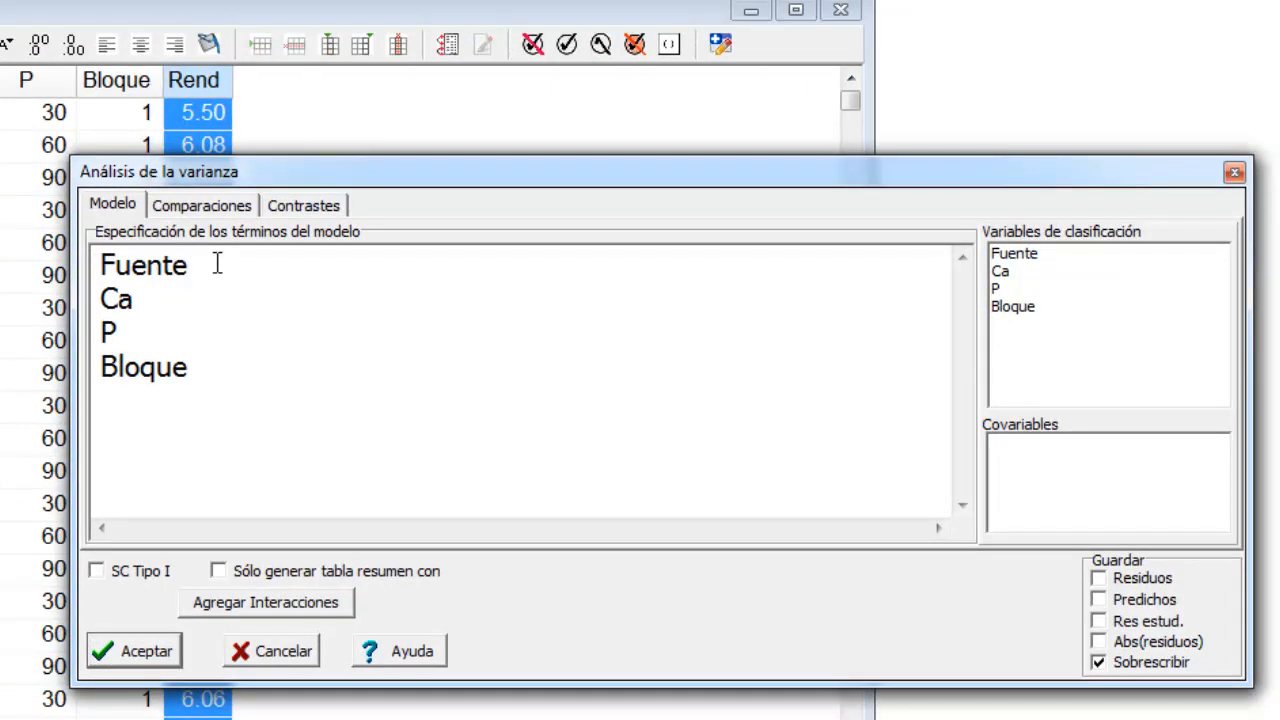
text(\Fuente*)
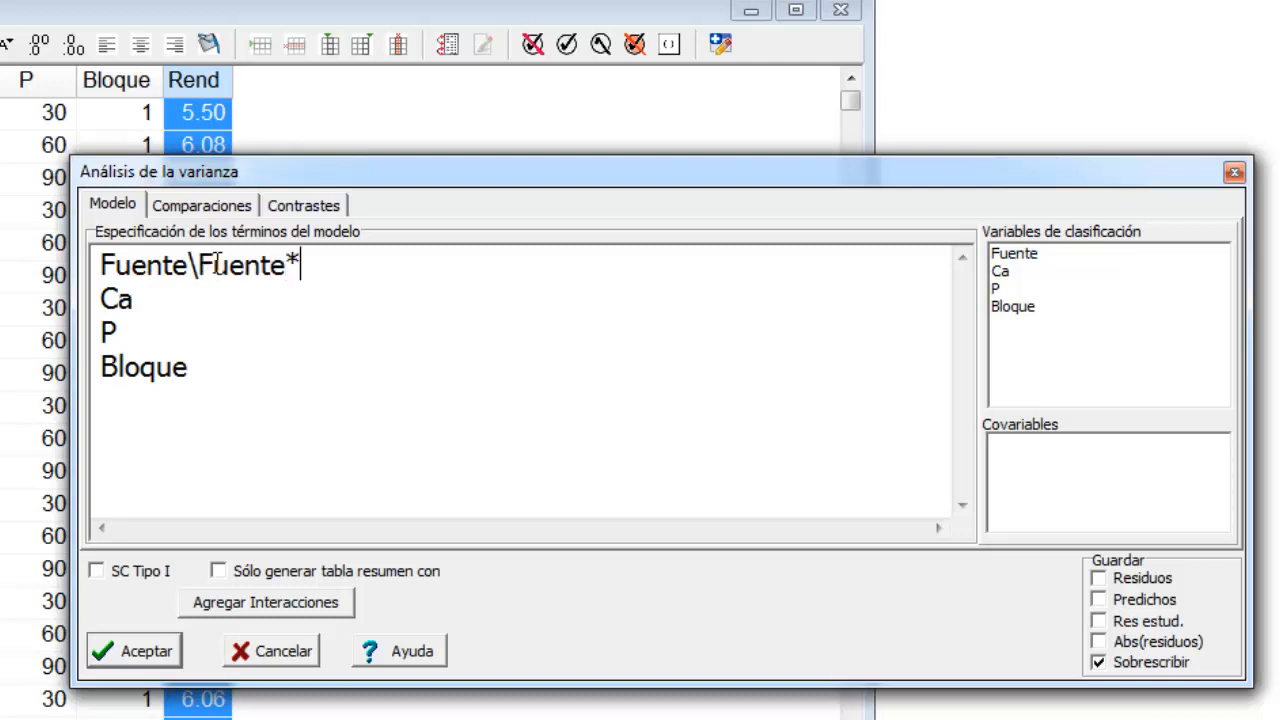
text(Bloque)
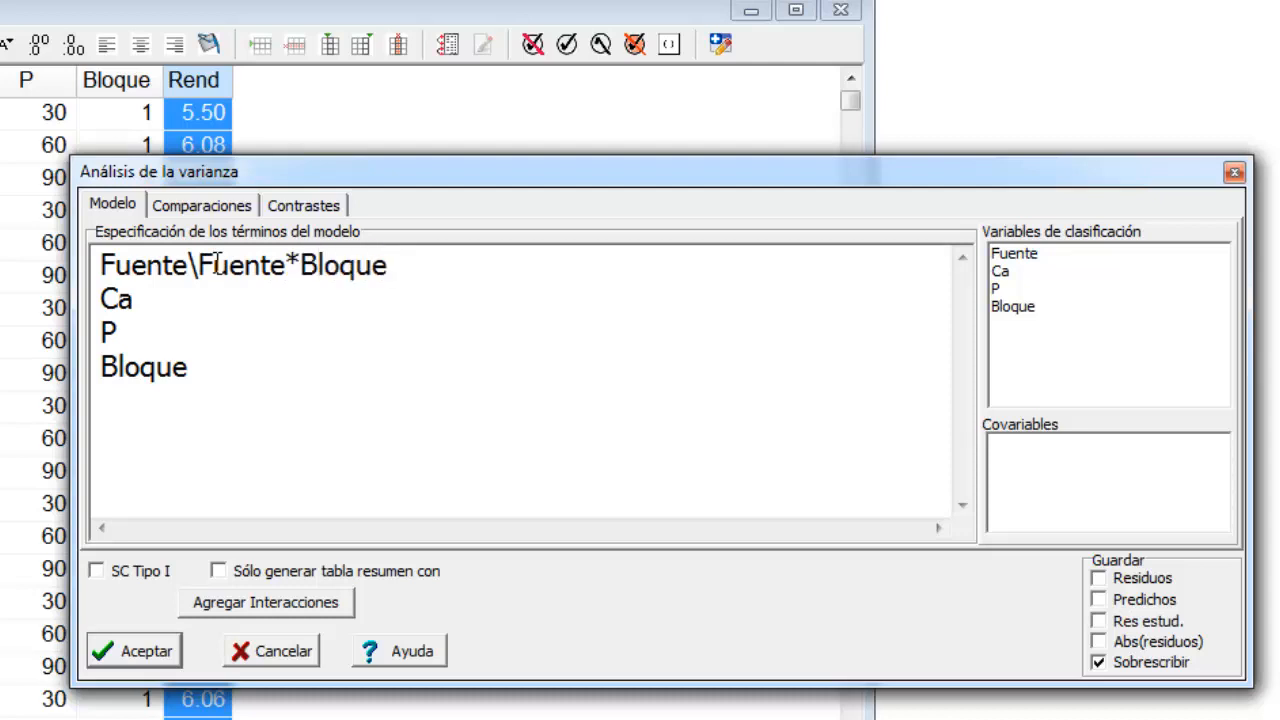
key(Return)
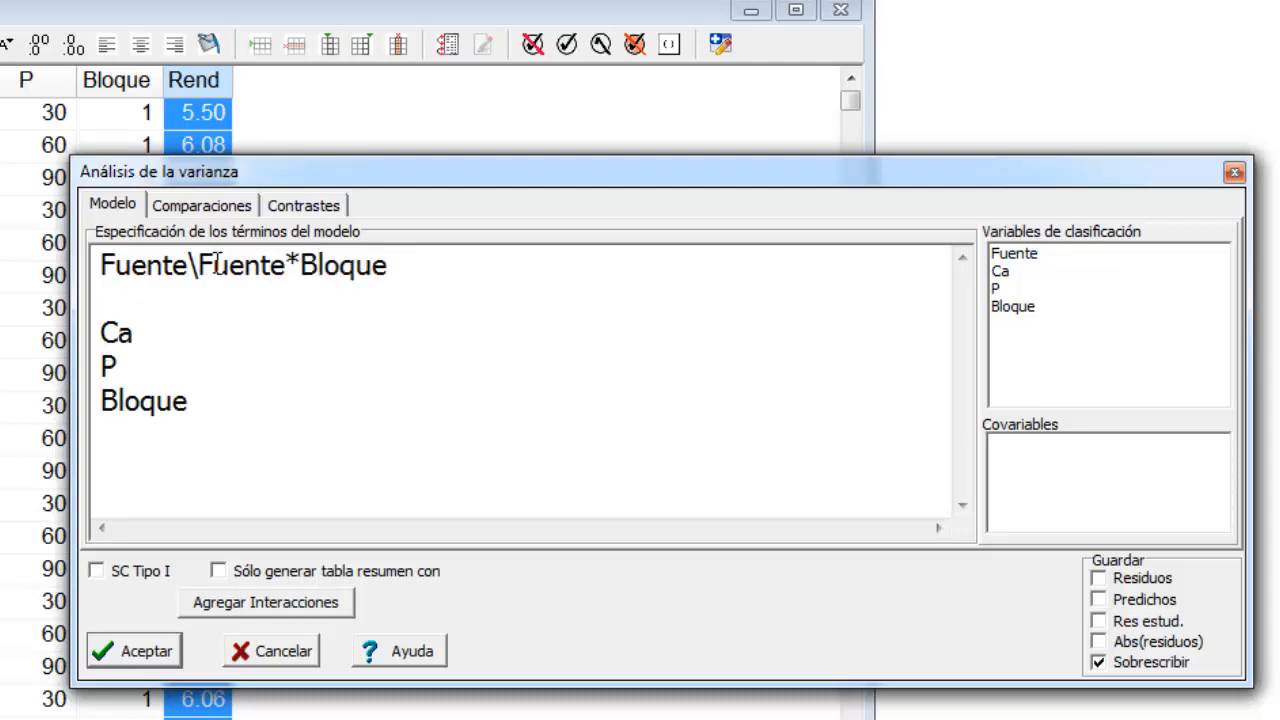
Step: Add the model term Bloque\Fuente*Bloque on the line below the Fuente term
text(Bloq)
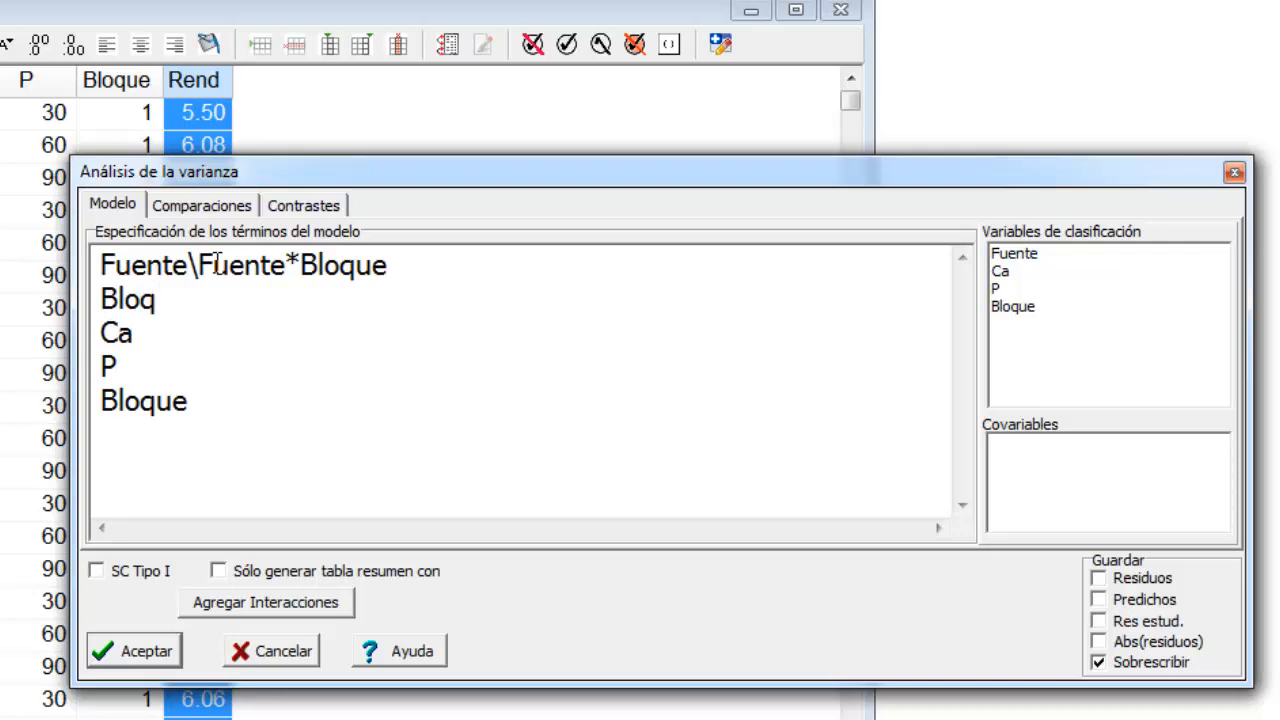
text(ue\Fu)
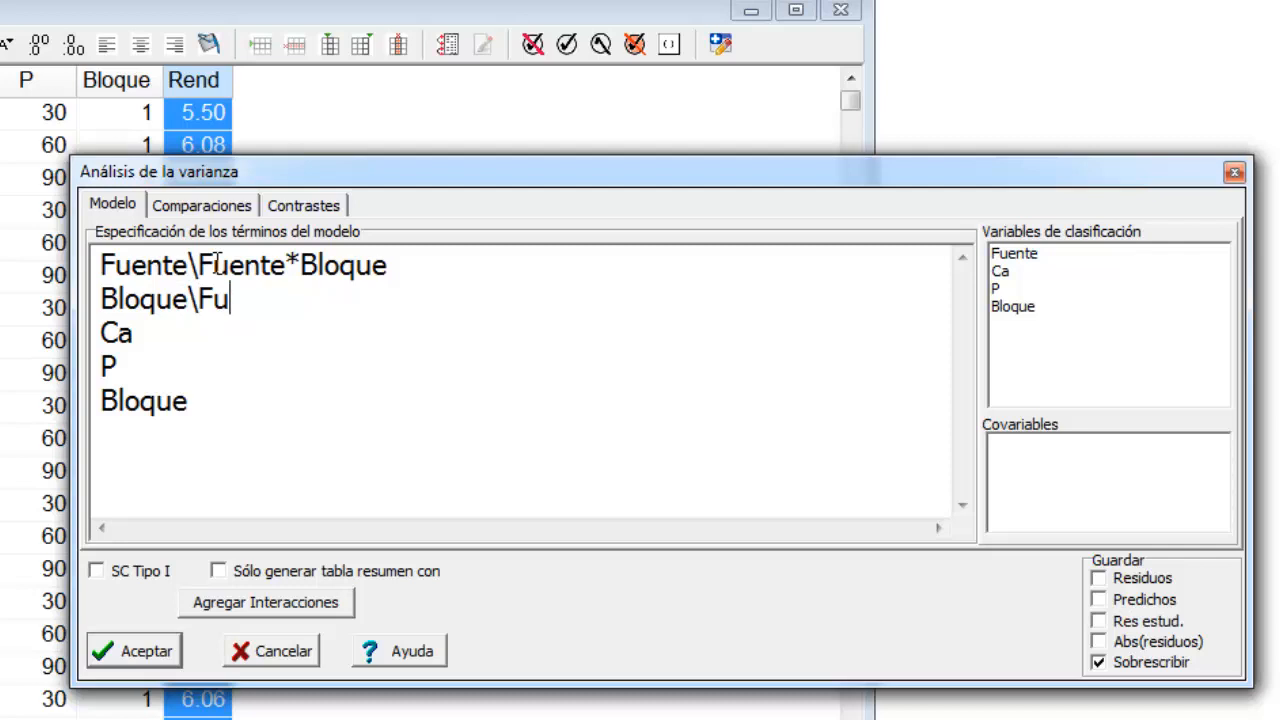
text(ente)
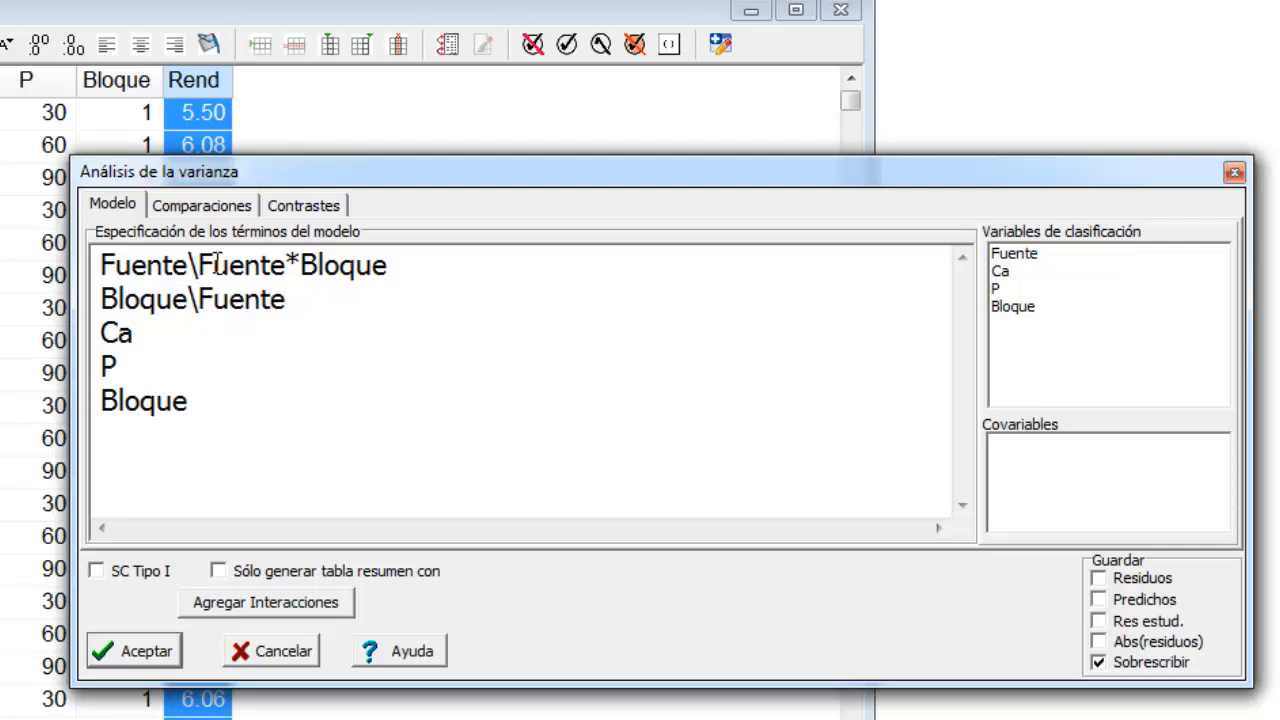
text(*Bloque)
key(Return)
Step: Add the main-plot error Fuente*Bloque as its own term, copied from the Bloque line, with an empty line after it
drag(388, 299, 199, 298)
key(ctrl+c)
click(137, 321)
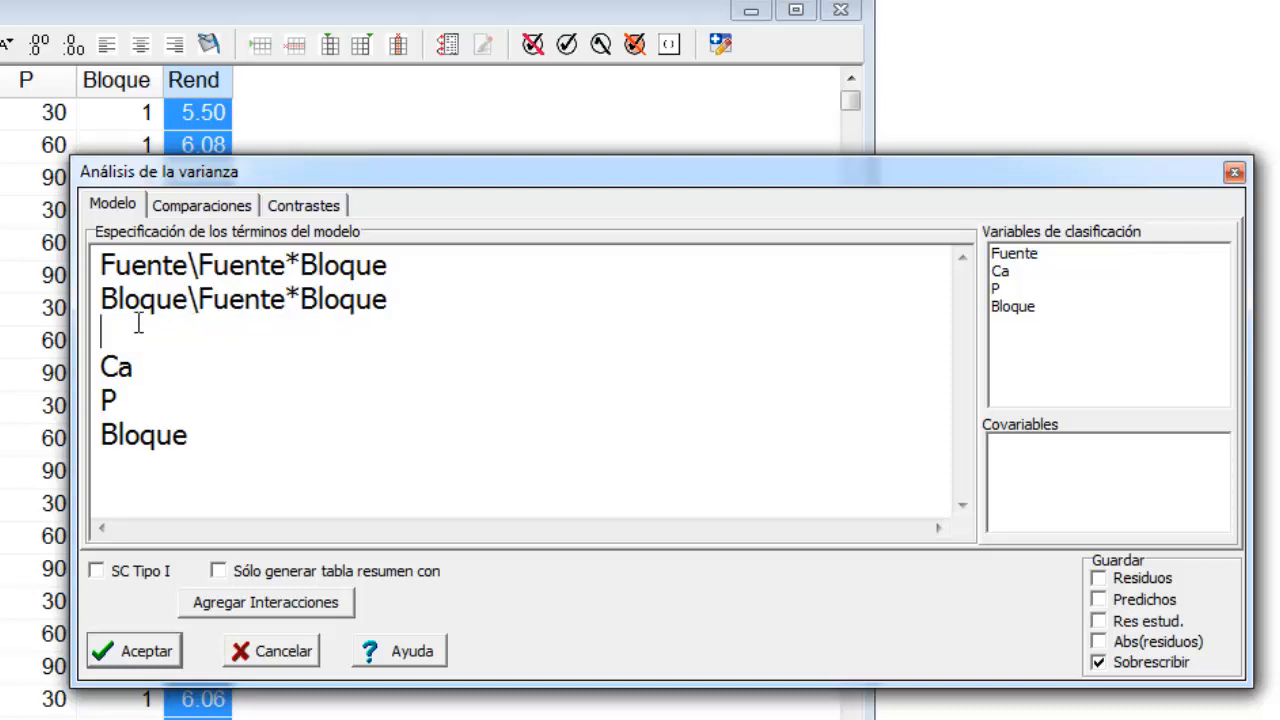
key(ctrl+v)
key(Return)
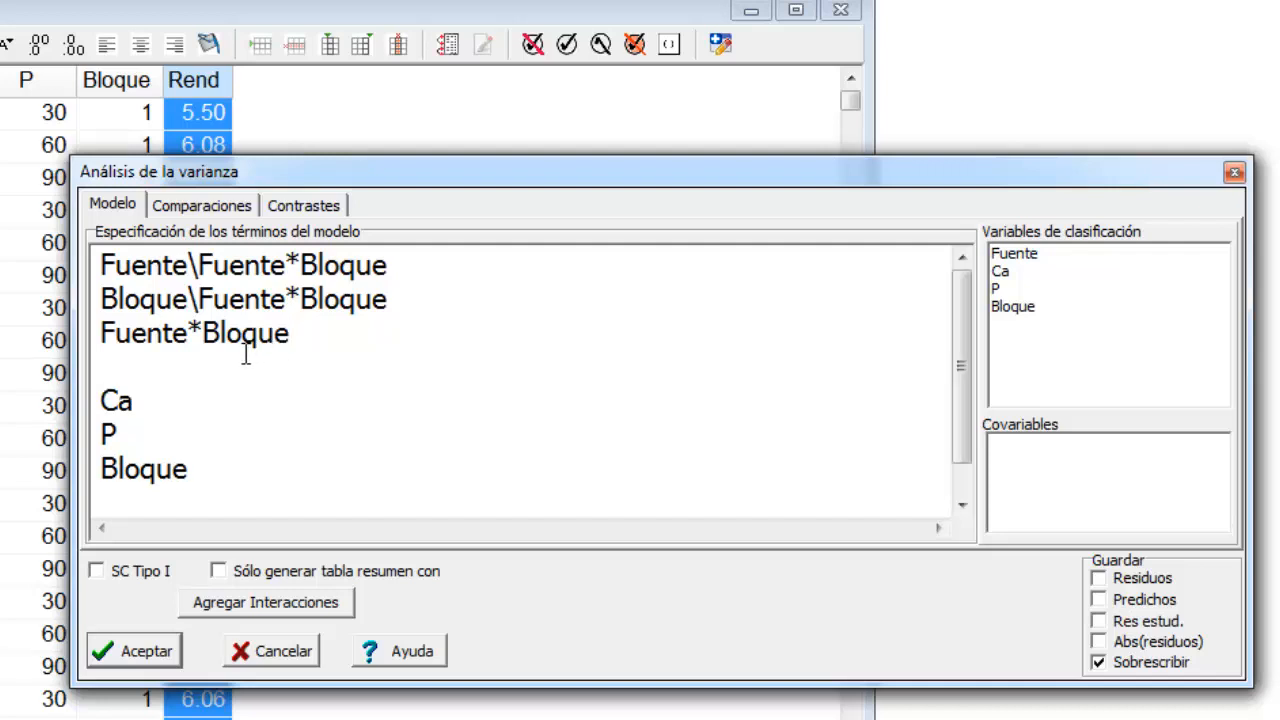
Step: Extend the Ca term with its error term so it reads Ca\Fuente>Ca*Bloque, leaving blank lines below it
scroll(164, 366, down, 1)
click(135, 366)
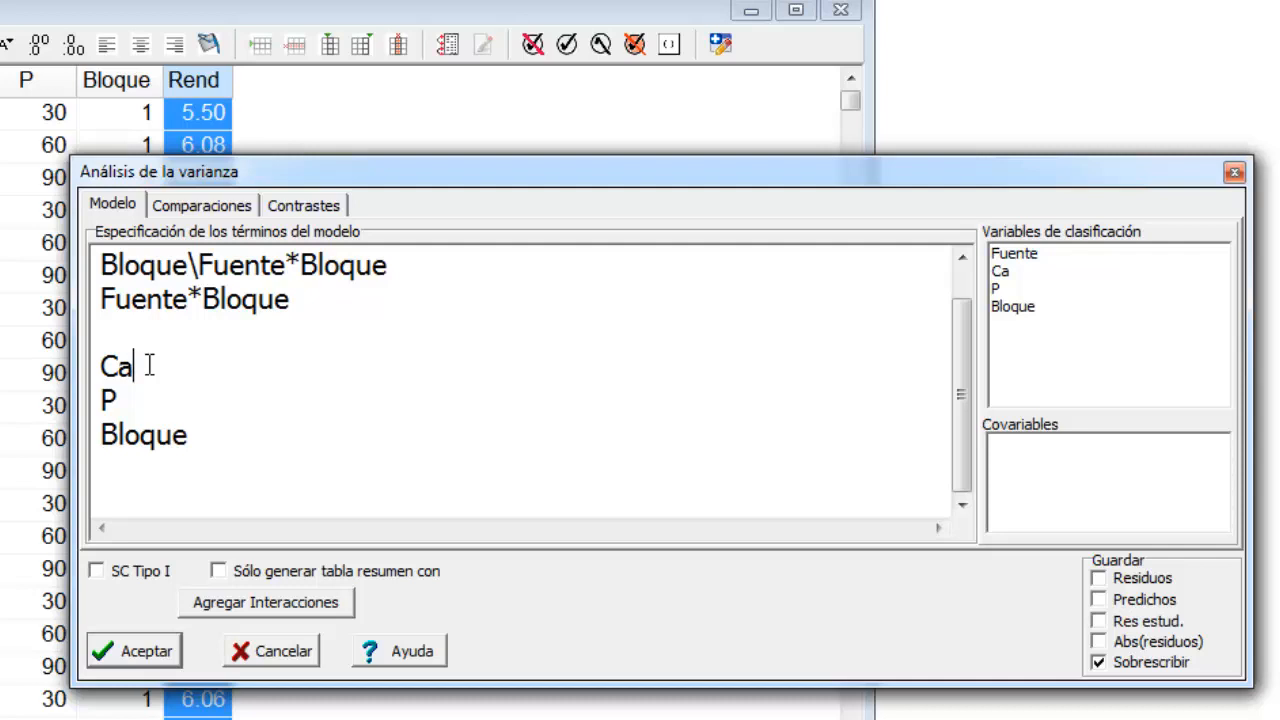
text(\Fuente>)
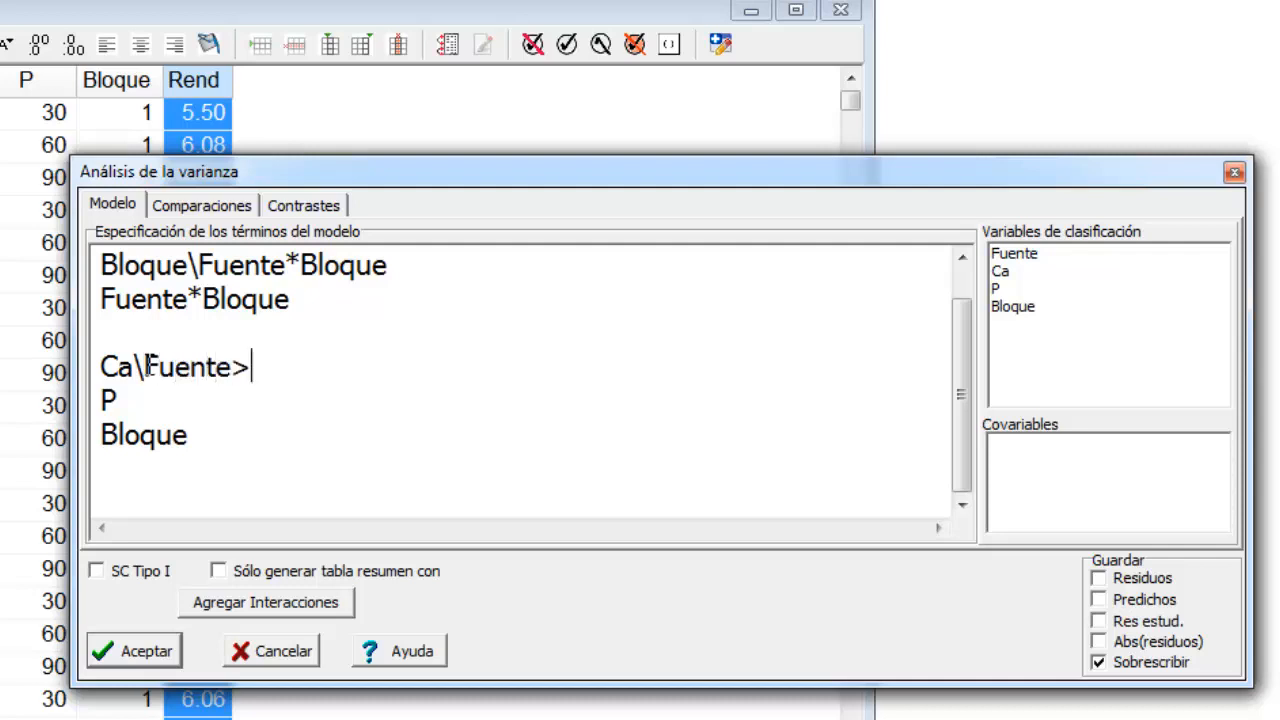
text(Ca*Bloque)
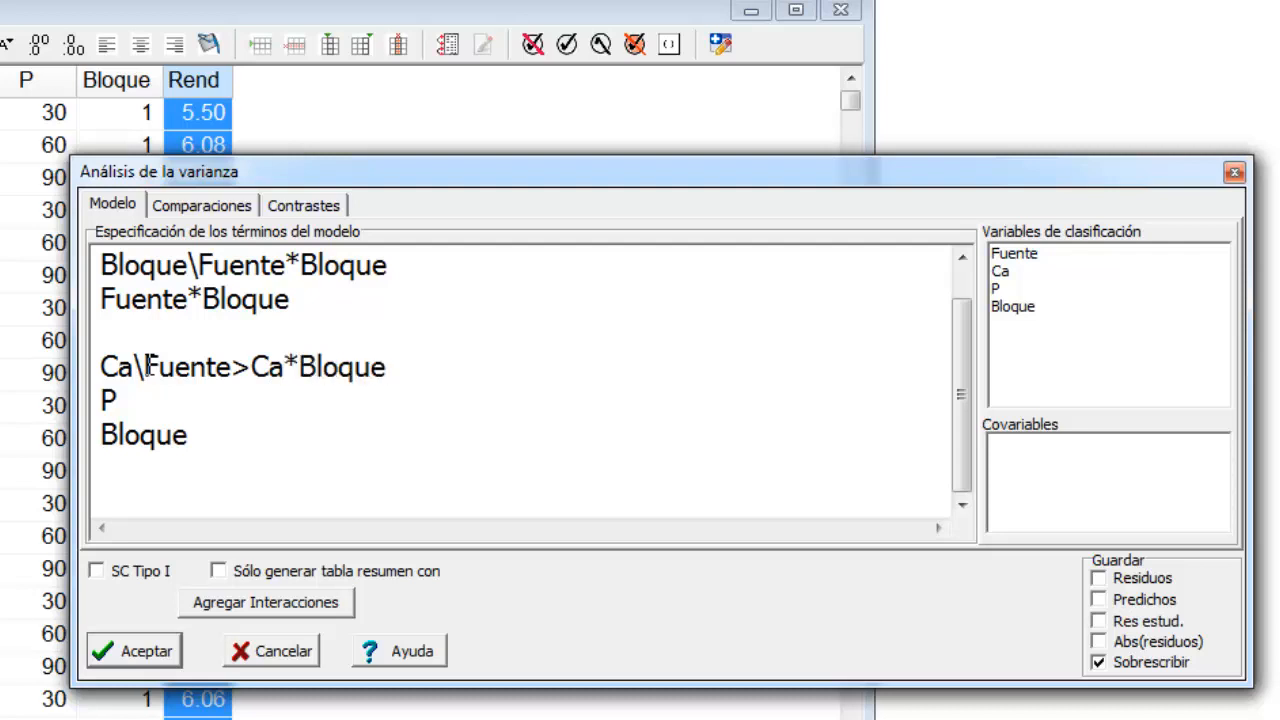
key(Return)
key(Return)
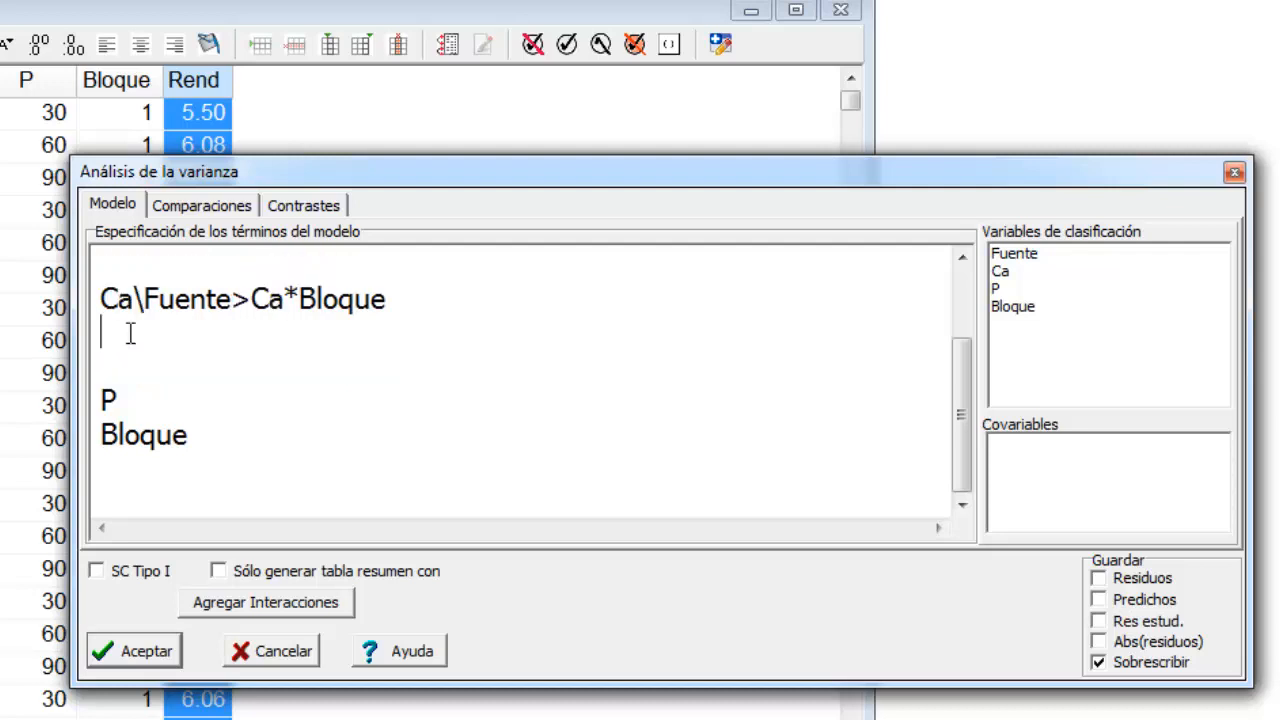
Step: Add the interaction term Fuente*Ca\Fuente>Ca*Bloque below the Ca term, reusing the error term from the Ca line
text(Fuente>Ca)
text(*)
text(B)
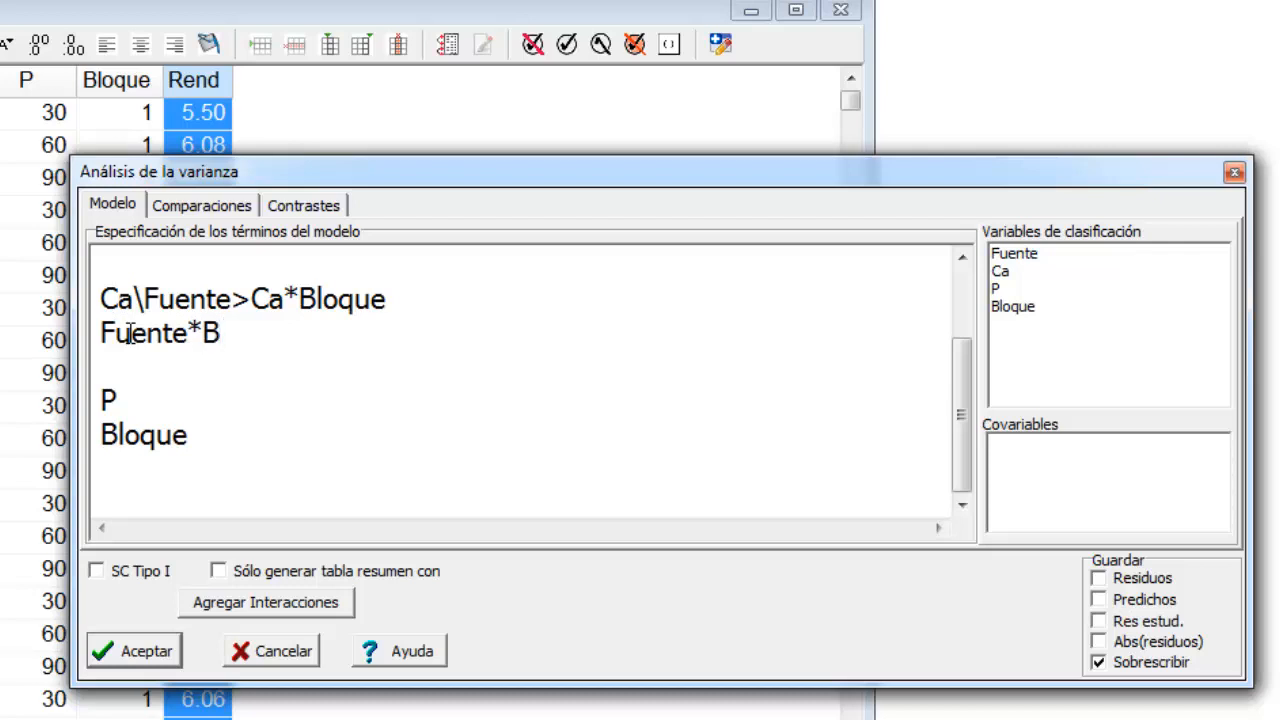
key(BackSpace)
text(Ca\)
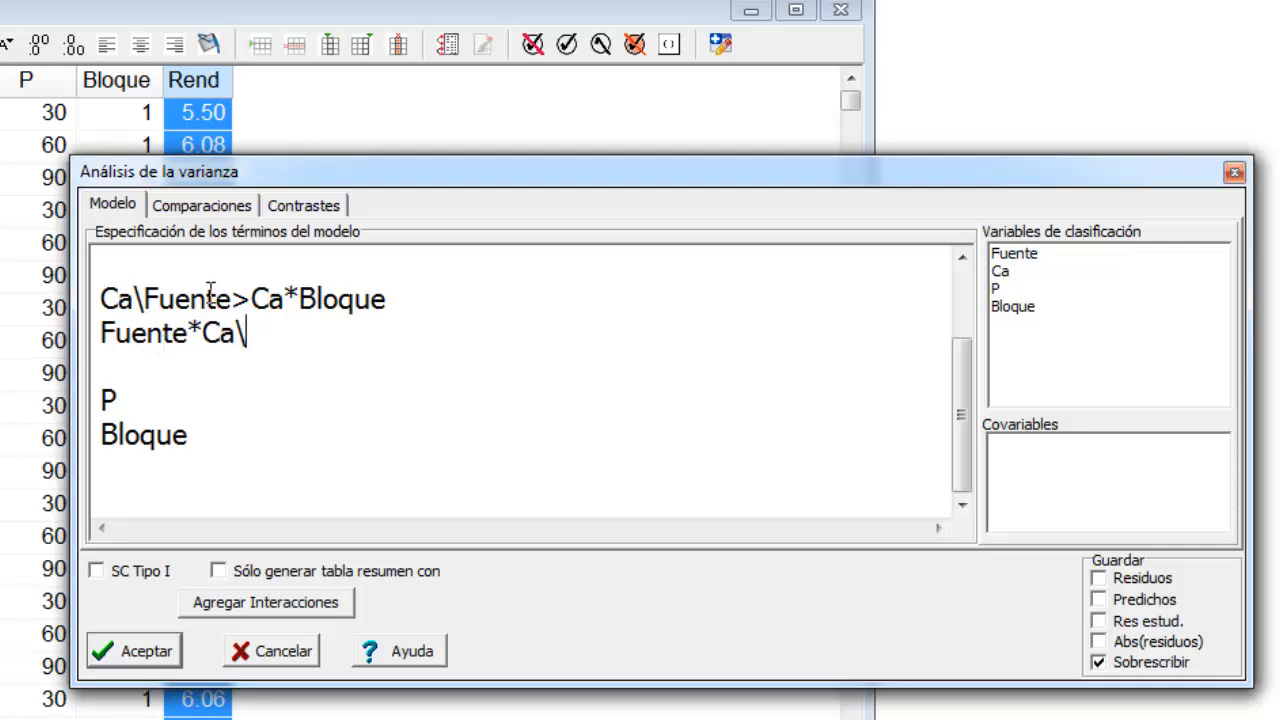
drag(145, 299, 387, 300)
key(ctrl+c)
click(329, 327)
key(ctrl+v)
Step: Add the subplot error Fuente>Ca*Bloque as a separate term below the Fuente*Ca interaction
key(Return)
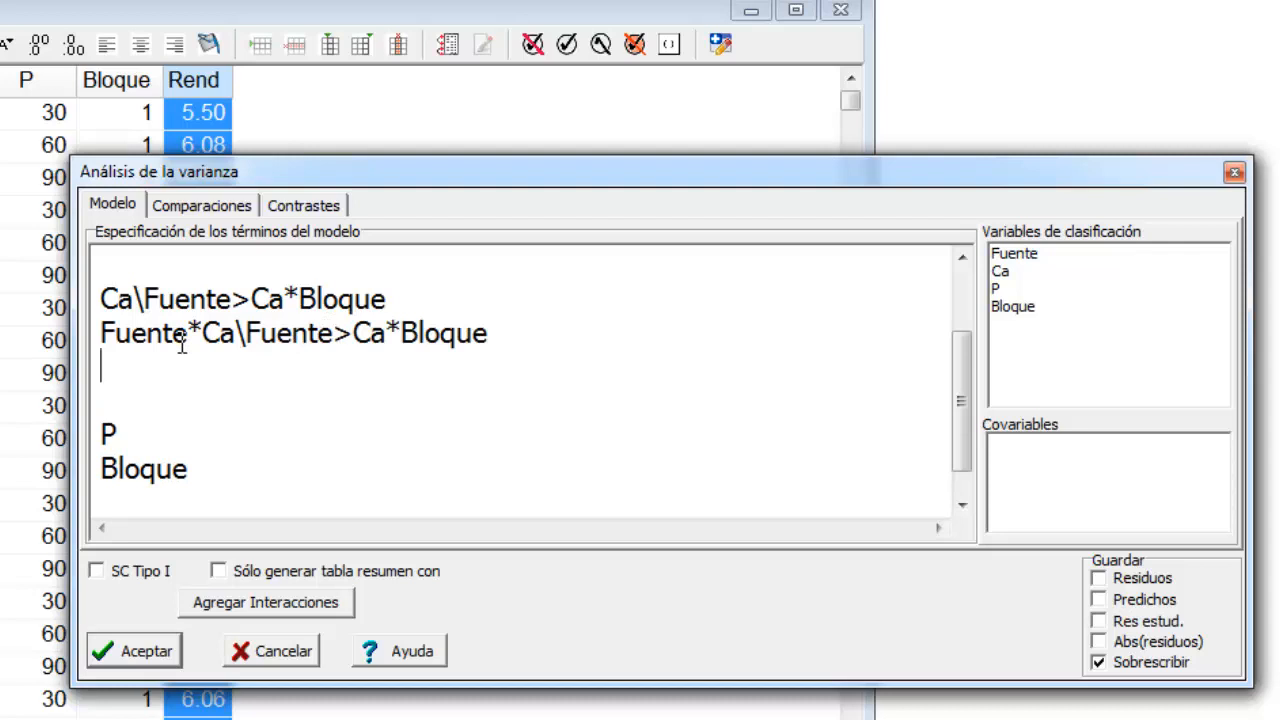
key(ctrl+v)
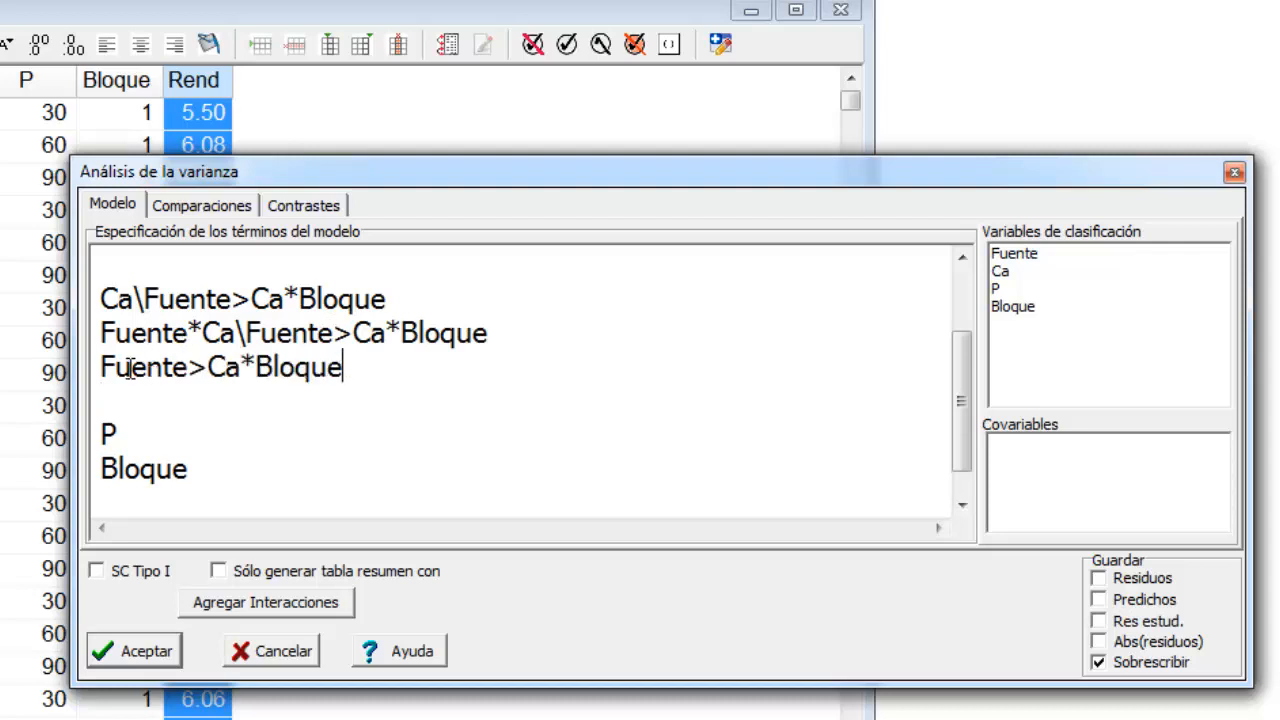
scroll(128, 366, up, 1)
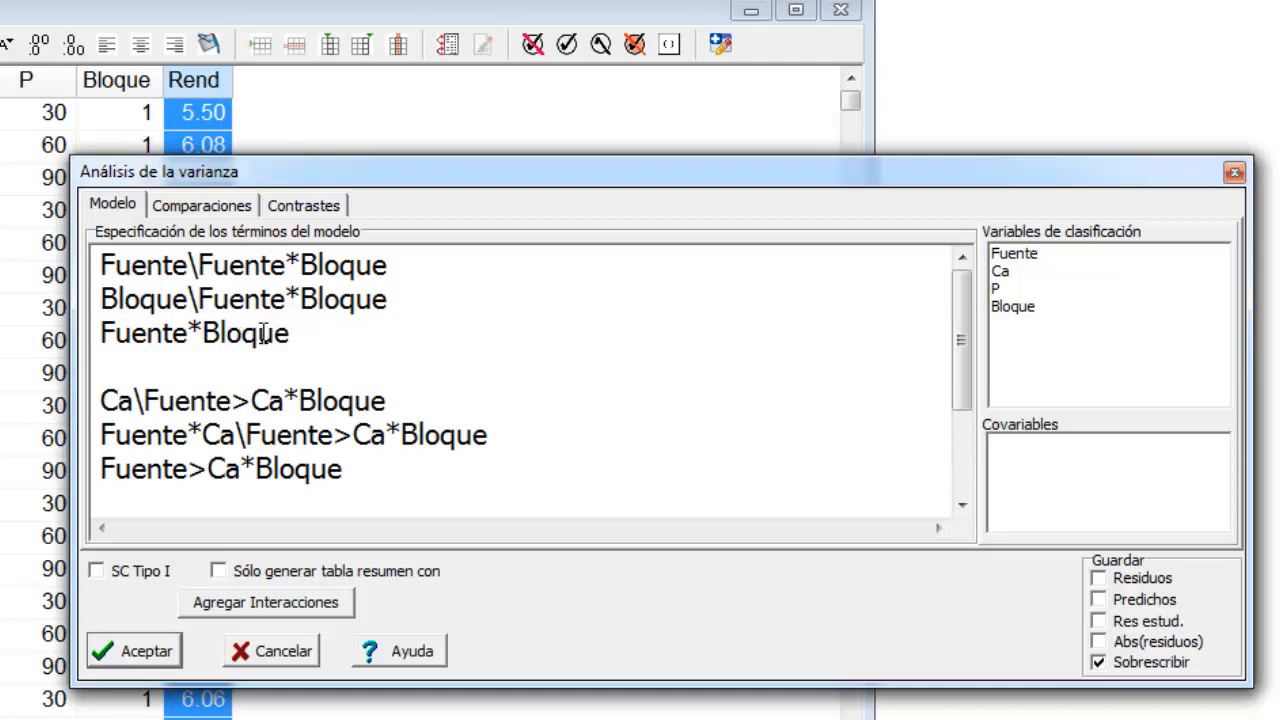
Step: Remove the leftover Bloque line below the P term in the model specification
drag(318, 335, 96, 340)
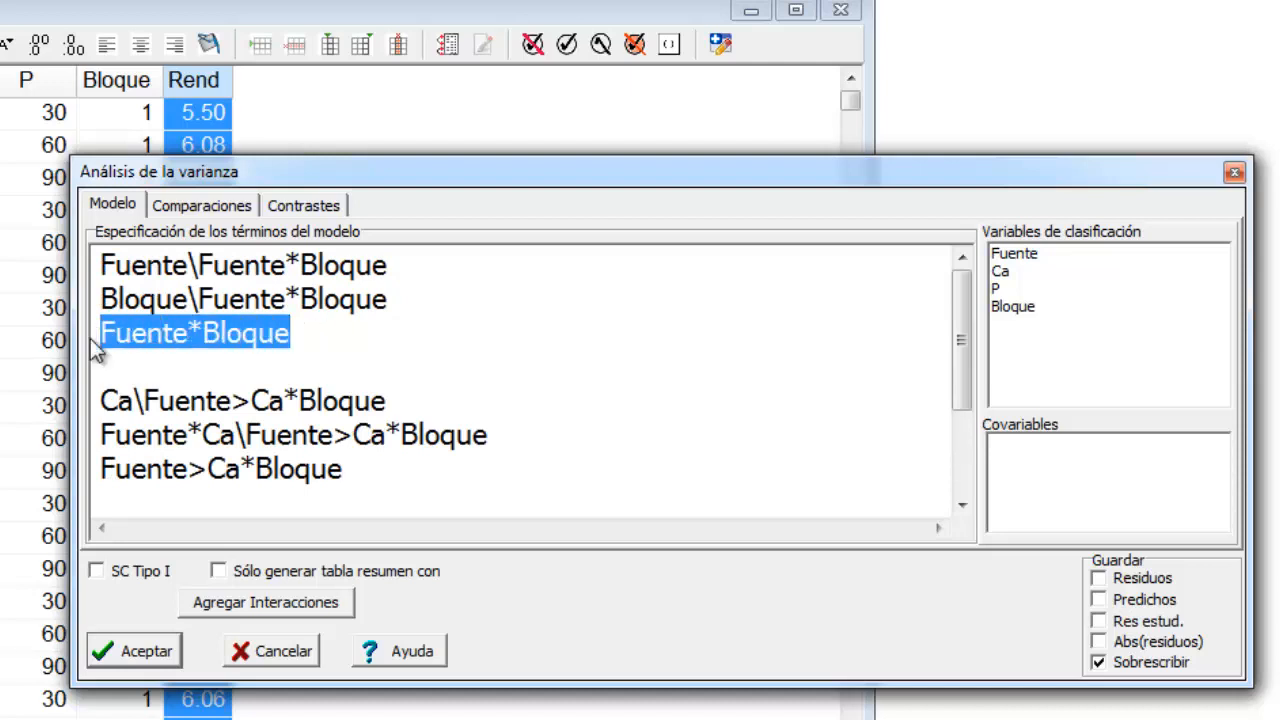
drag(384, 476, 108, 484)
scroll(163, 477, down, 1)
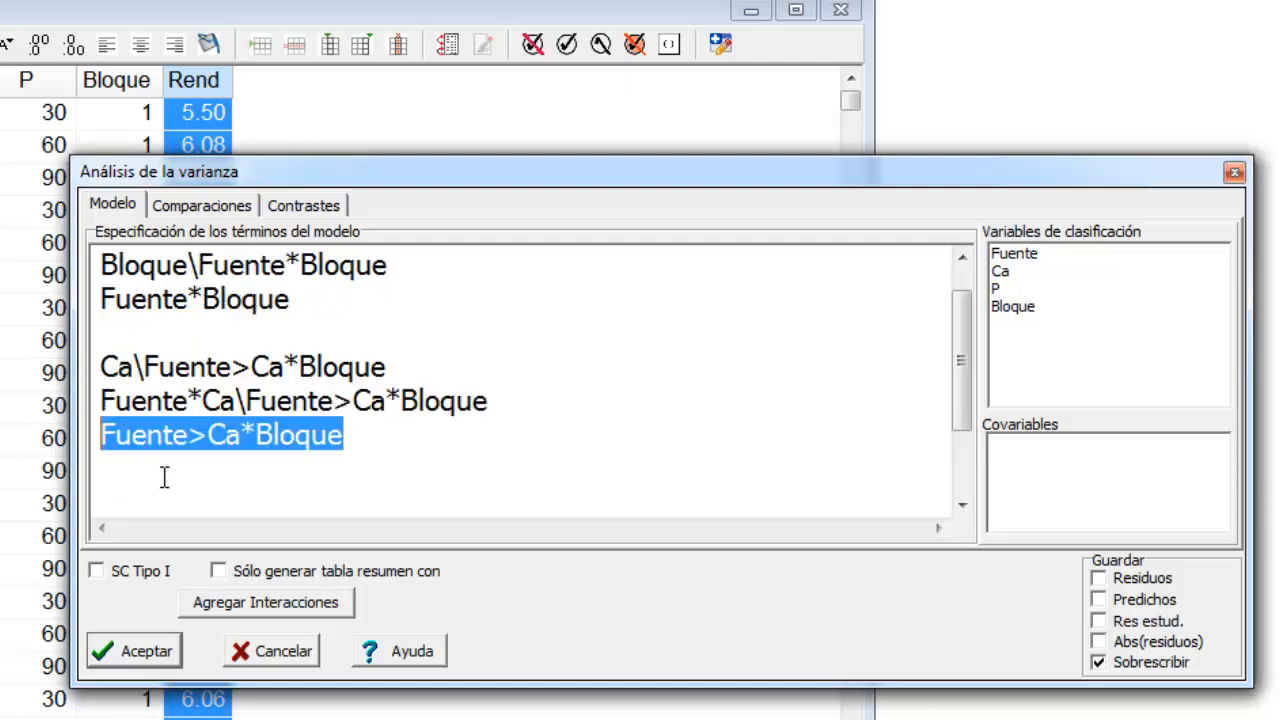
scroll(231, 457, down, 2)
click(147, 408)
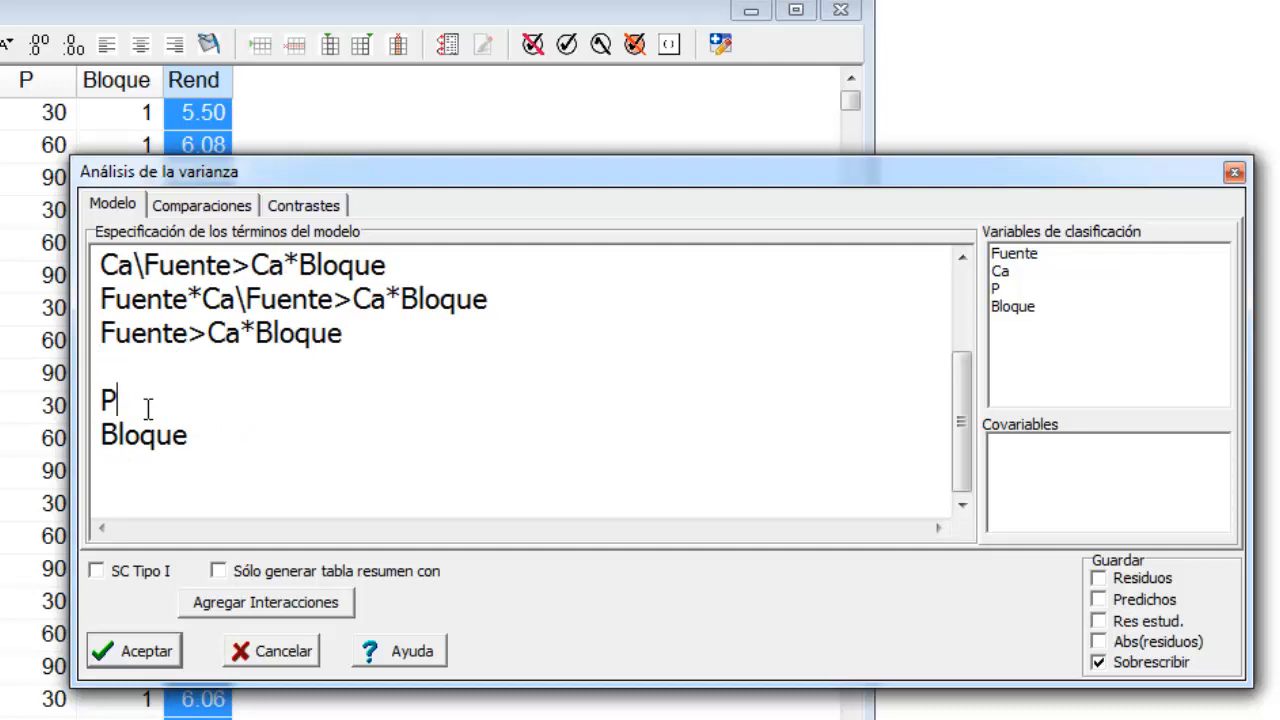
drag(191, 434, 58, 448)
key(Delete)
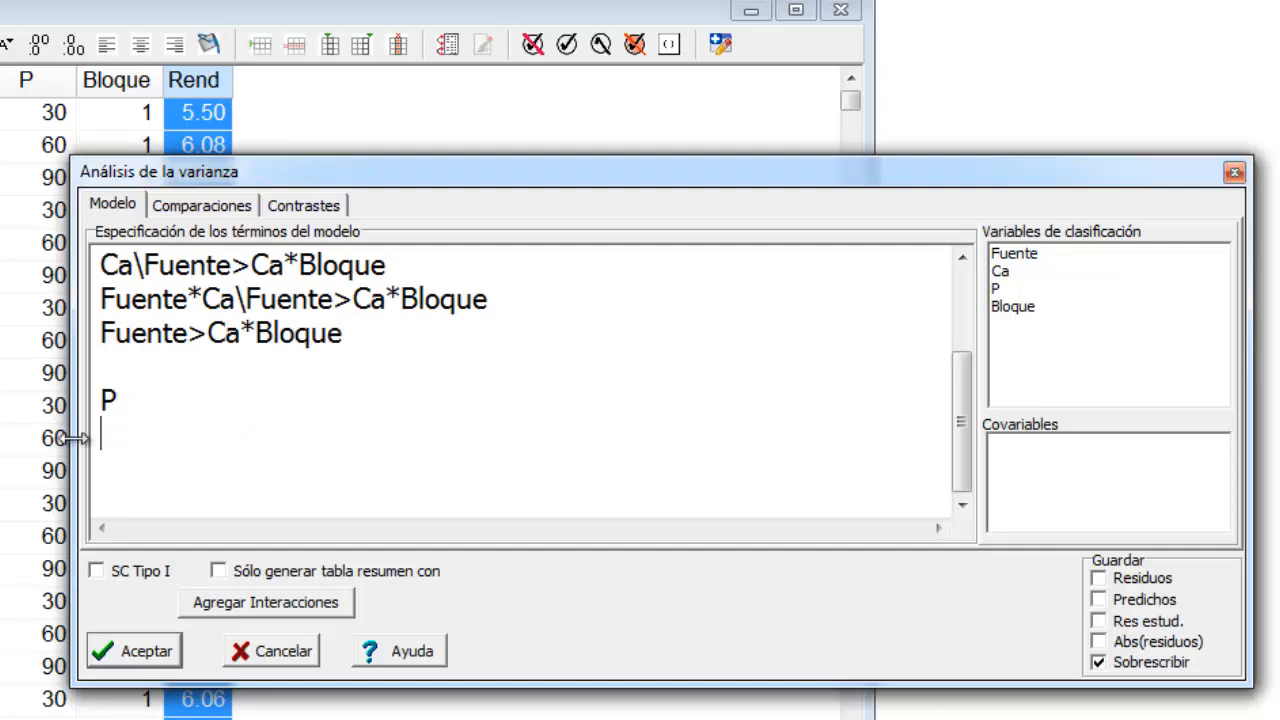
Step: Add the interaction terms Fuente*P, Ca*P and Fuente*Ca*P on separate lines below the P term
click(123, 401)
key(Return)
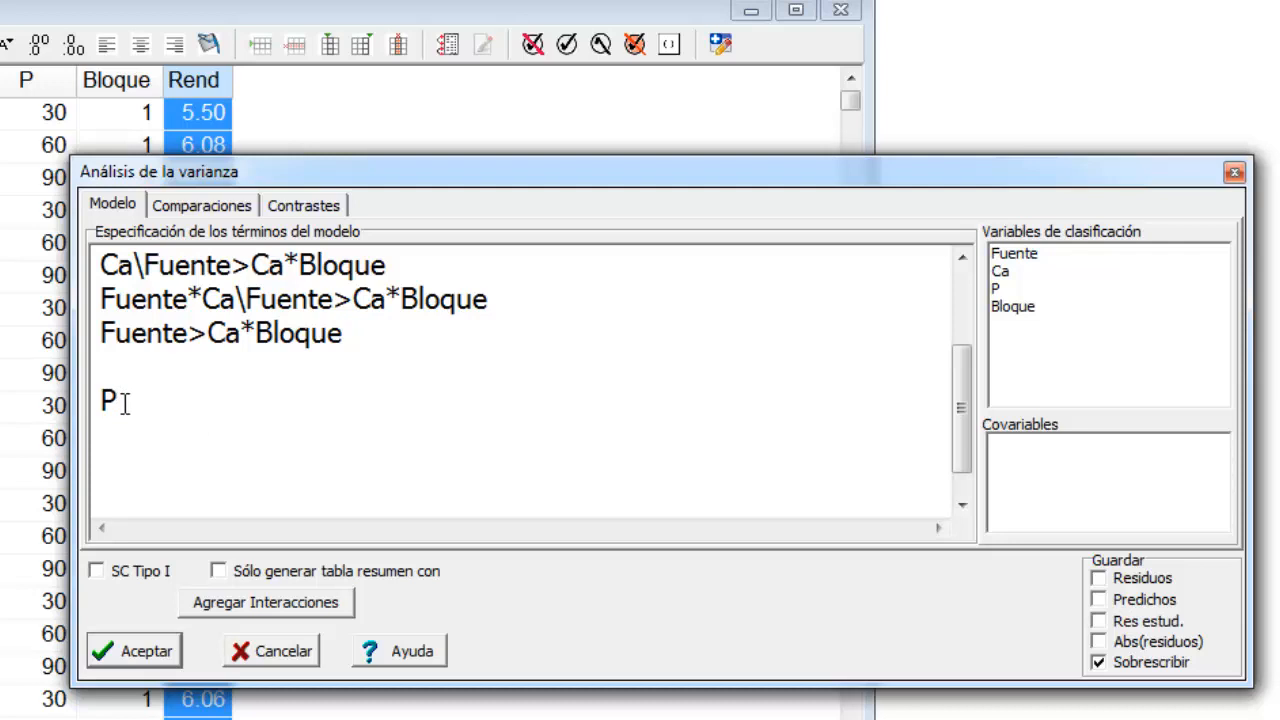
text(Fuente*P)
key(Return)
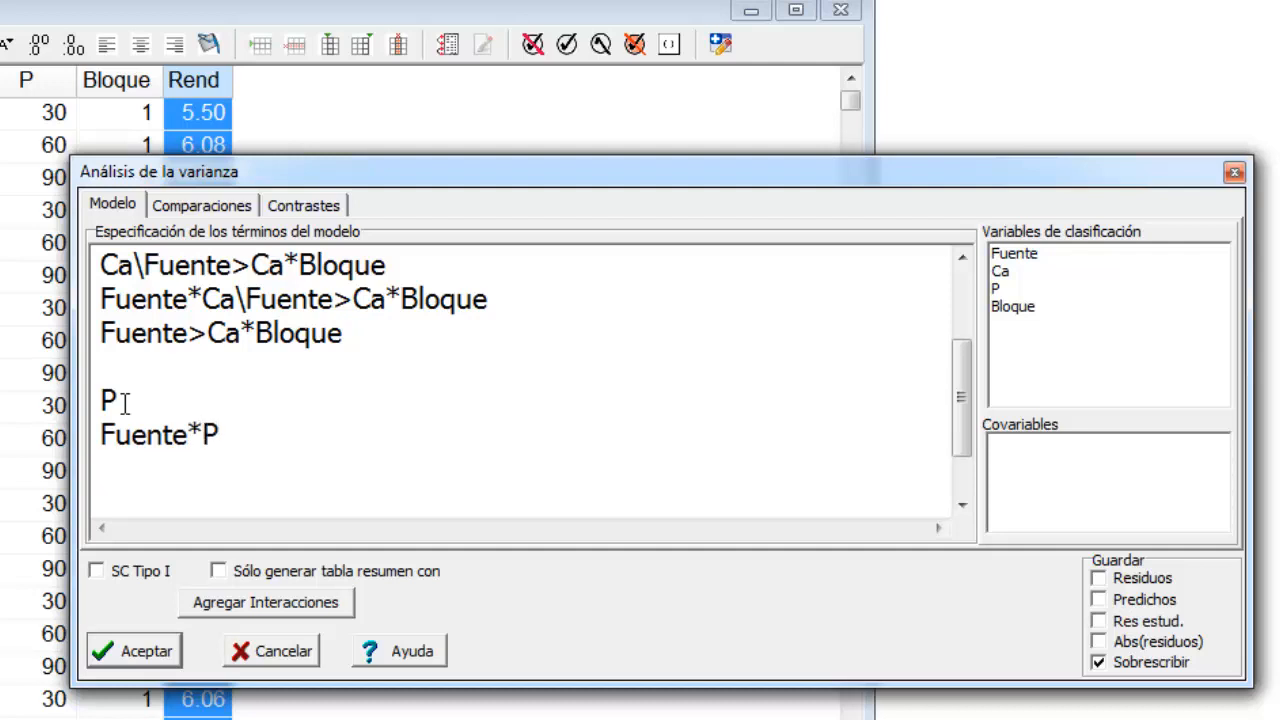
text(Ca*P)
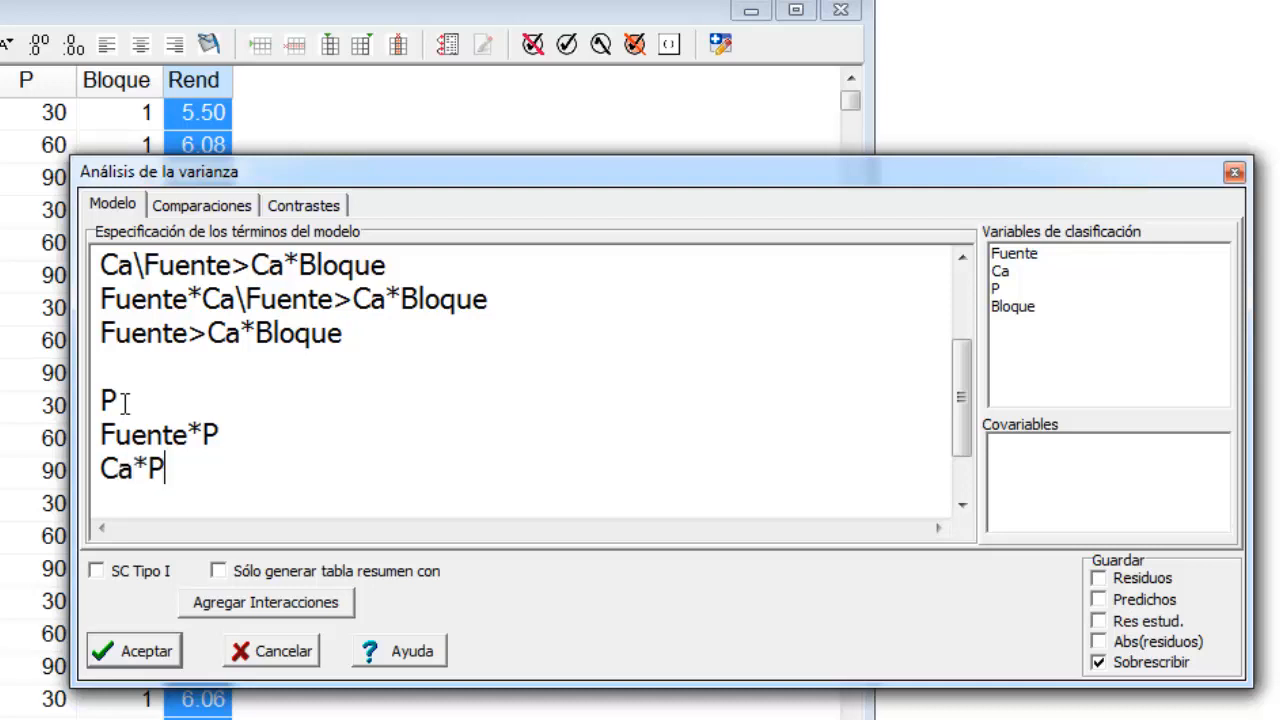
key(Return)
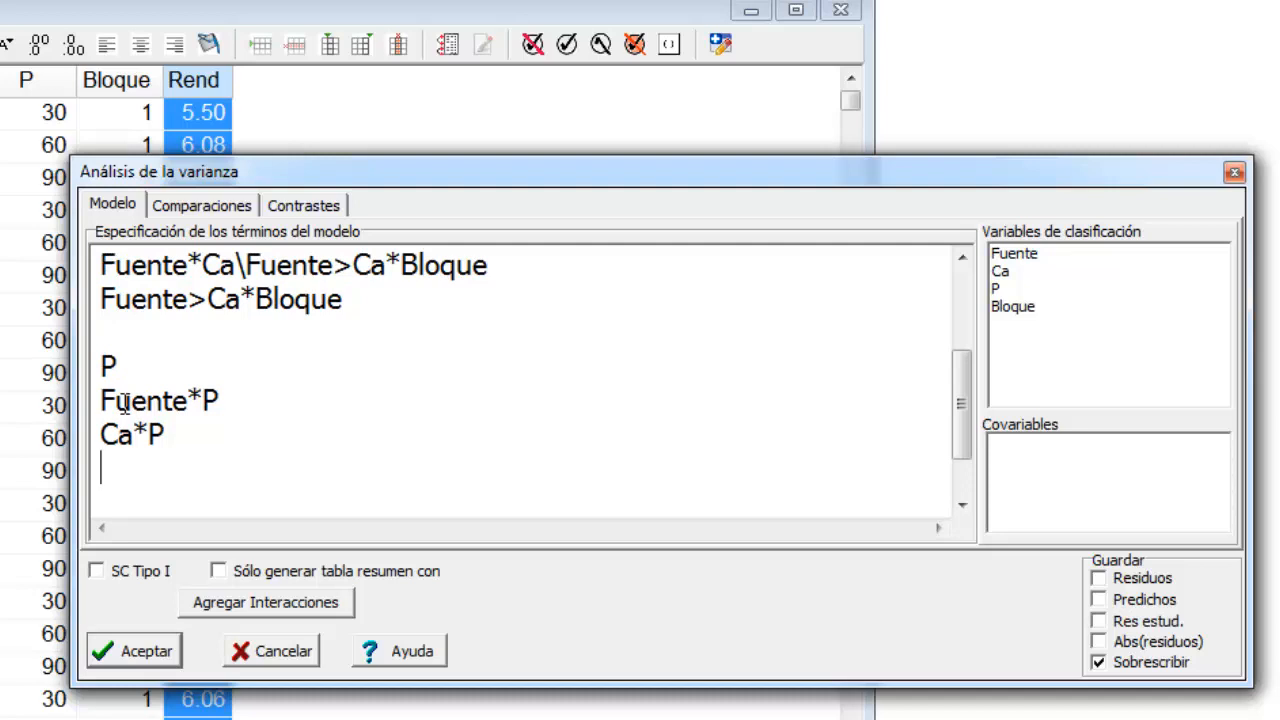
text(Fuente*)
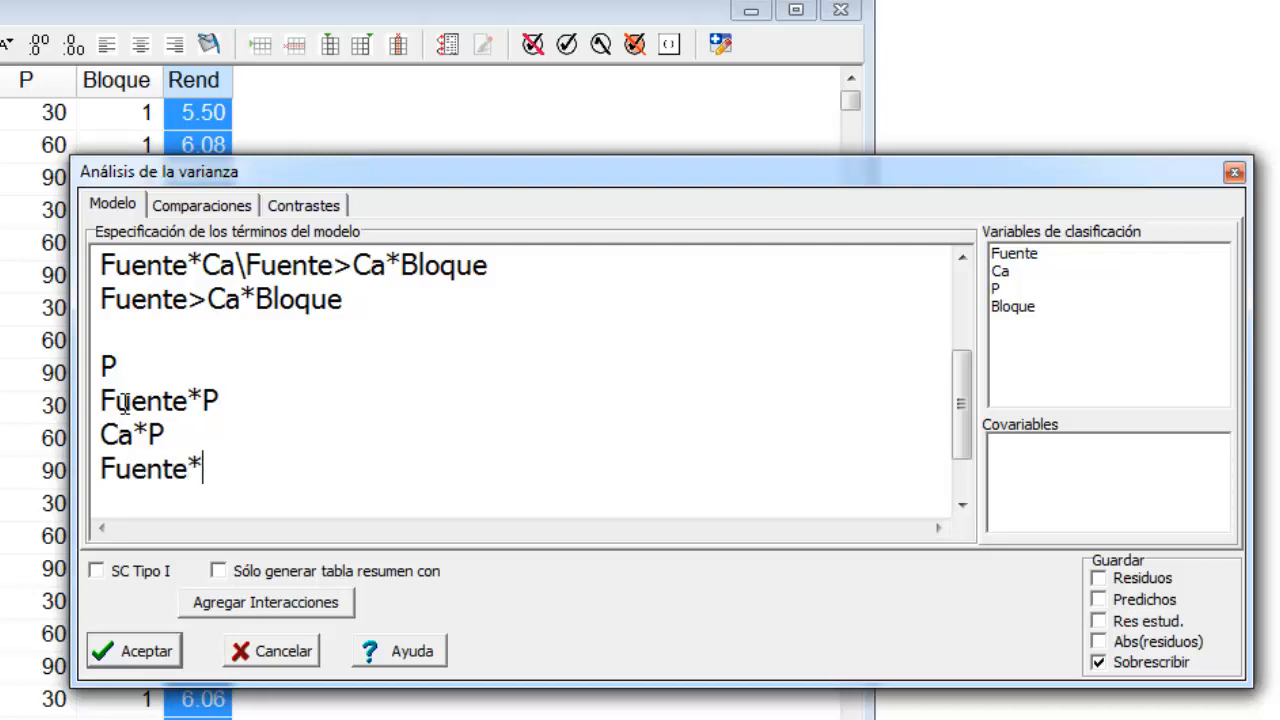
text(Ca*P)
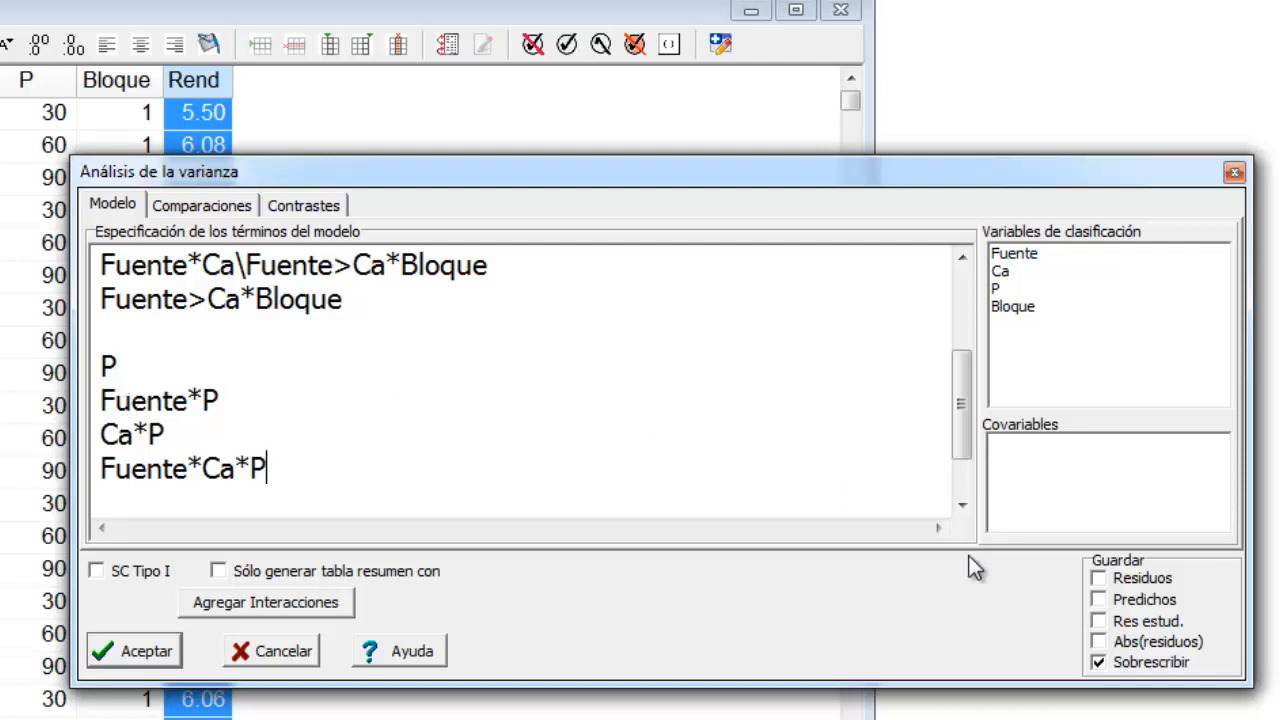
Step: Enable saving of the residuals, predicted values and studentized residuals, and run the analysis of variance
click(1099, 579)
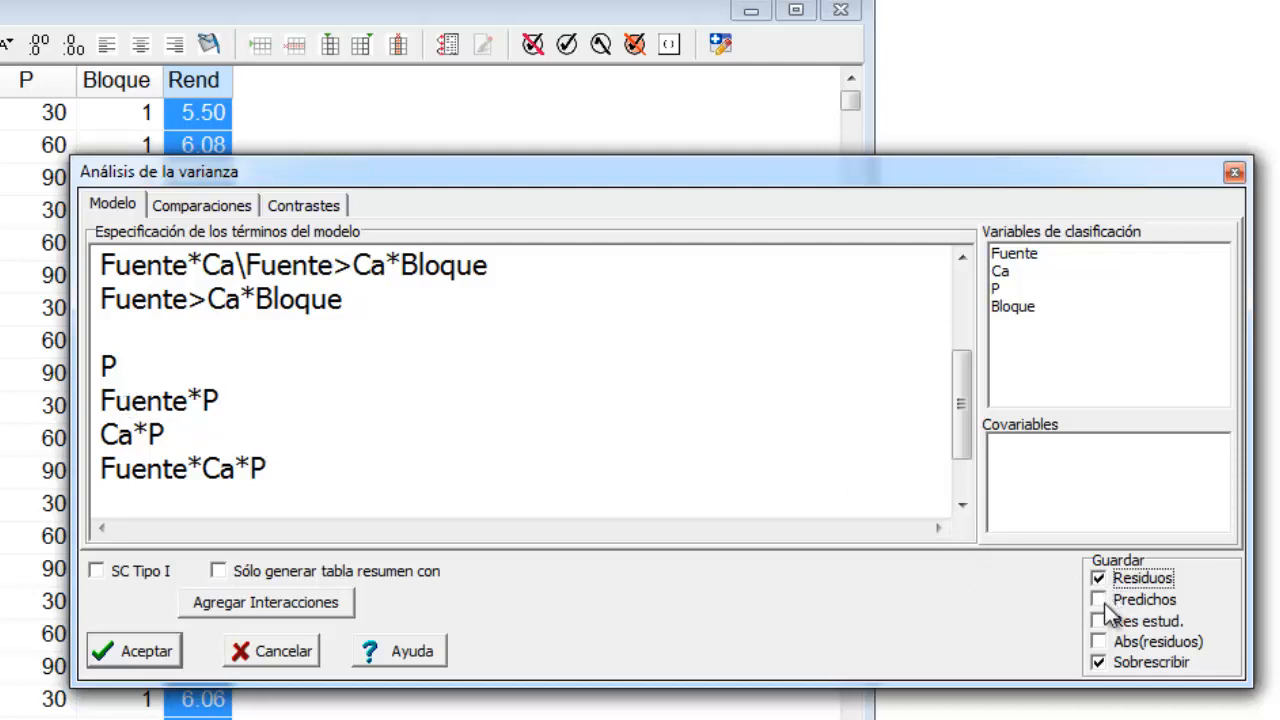
click(1098, 600)
click(1099, 621)
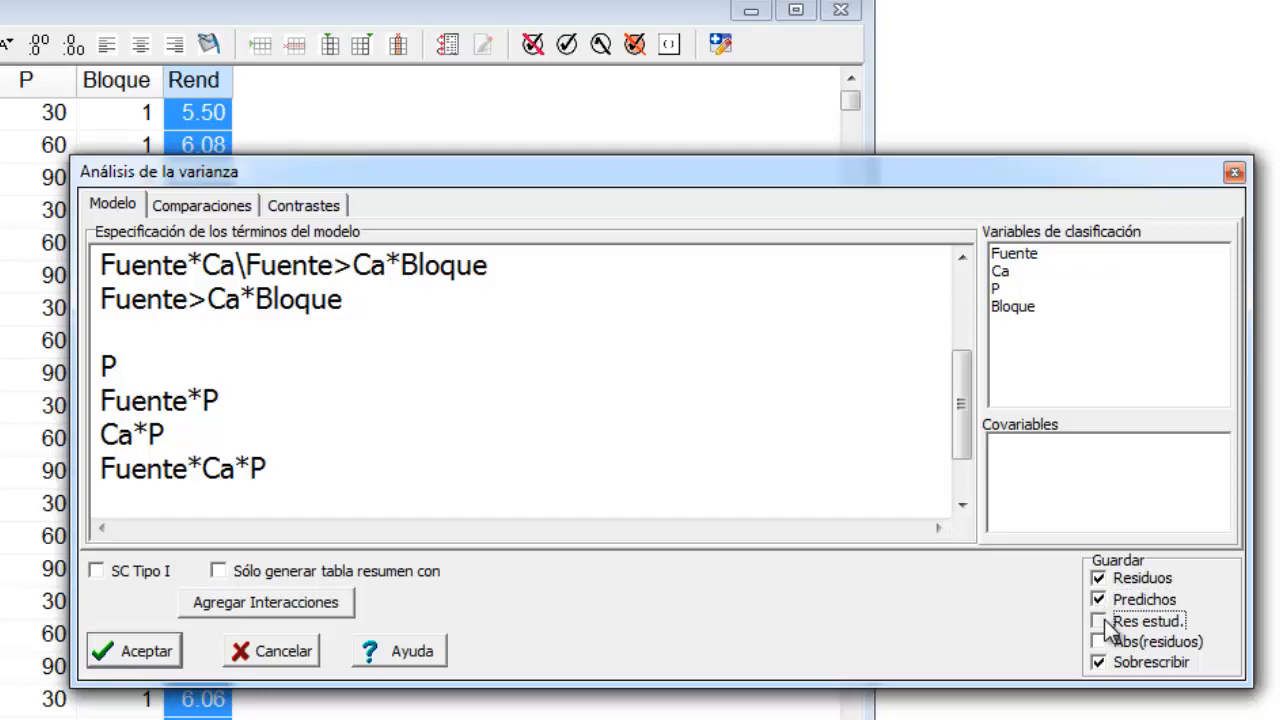
click(207, 587)
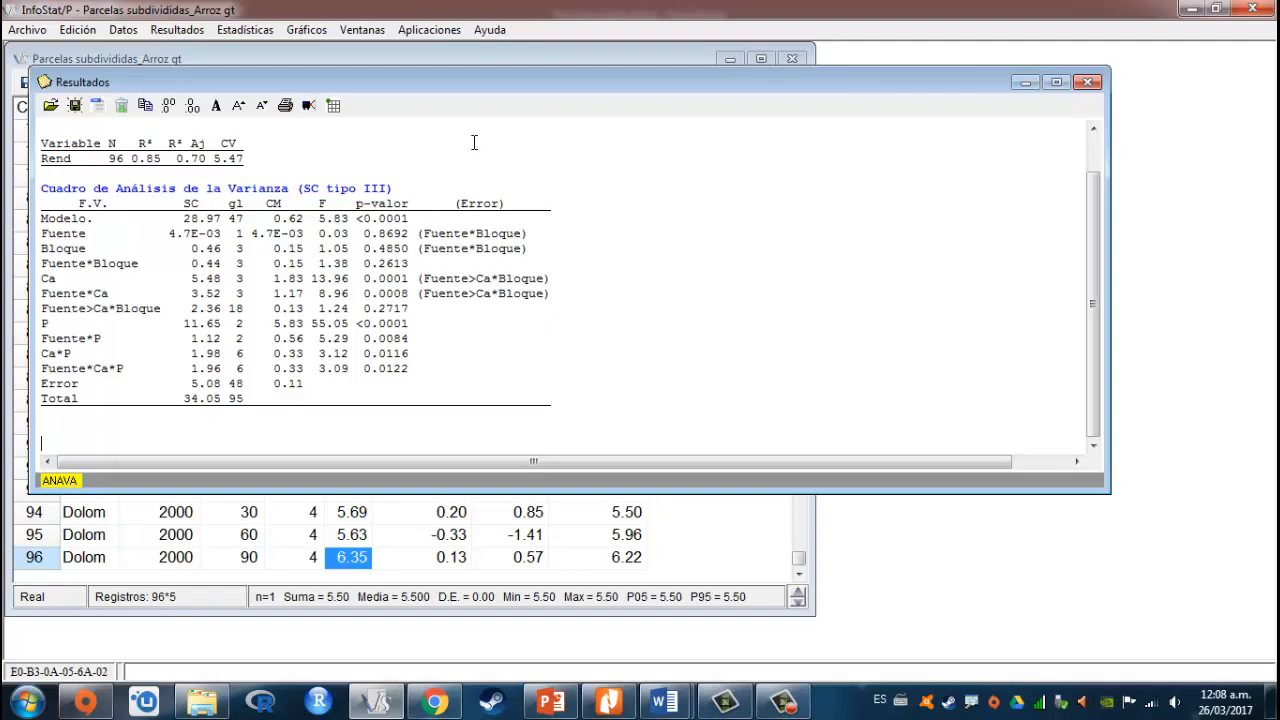
Step: Create a Q-Q plot of the residuals RDUO_Rend against the Normal distribution and enlarge its graph window
click(496, 58)
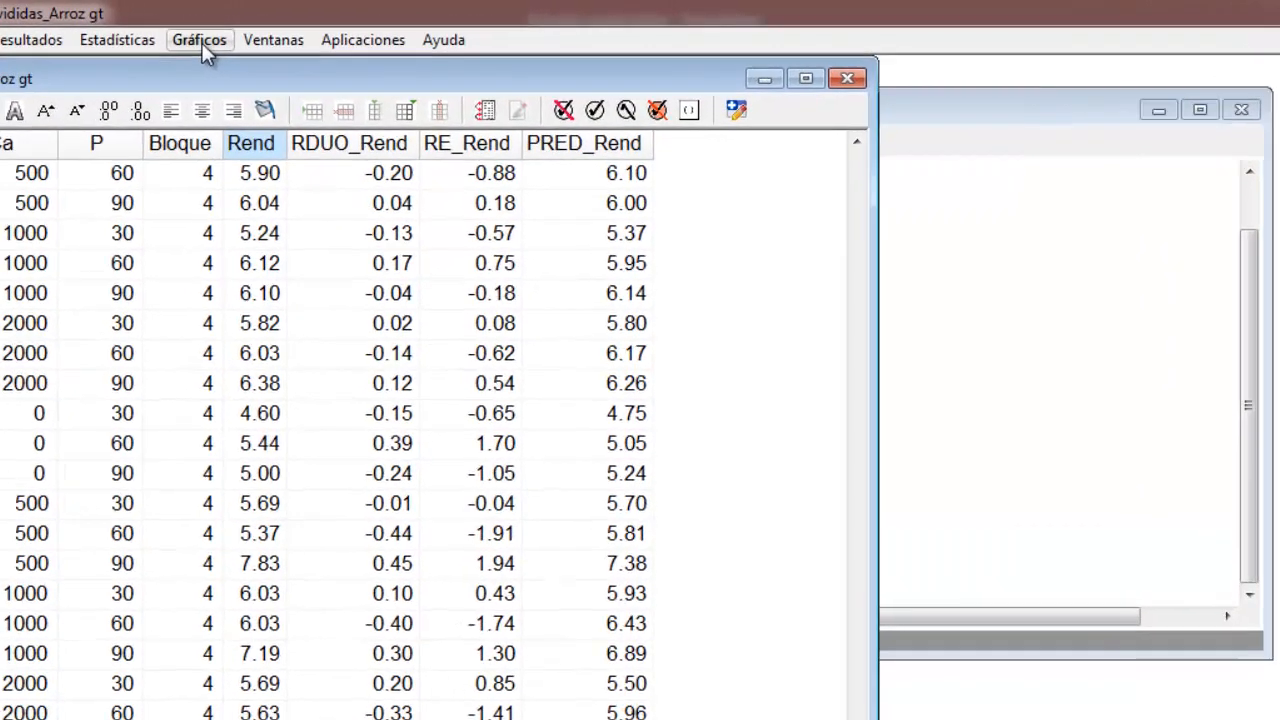
click(307, 30)
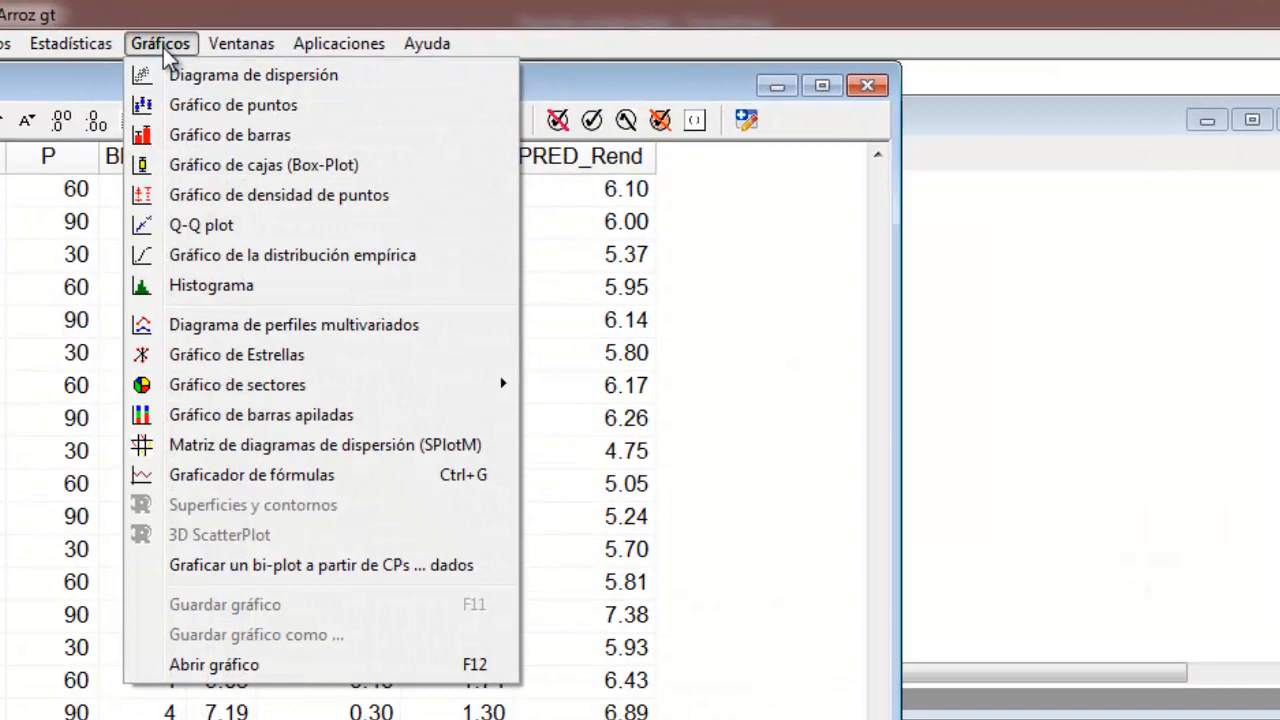
click(262, 230)
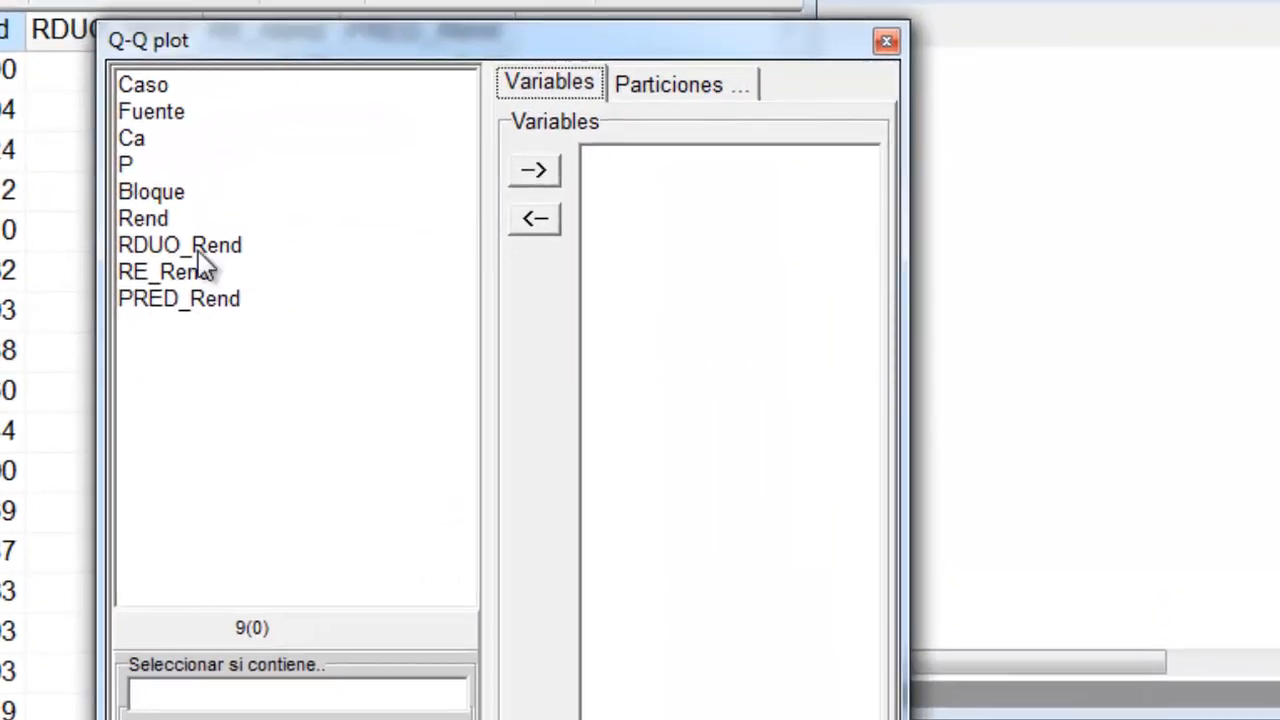
click(209, 245)
click(546, 172)
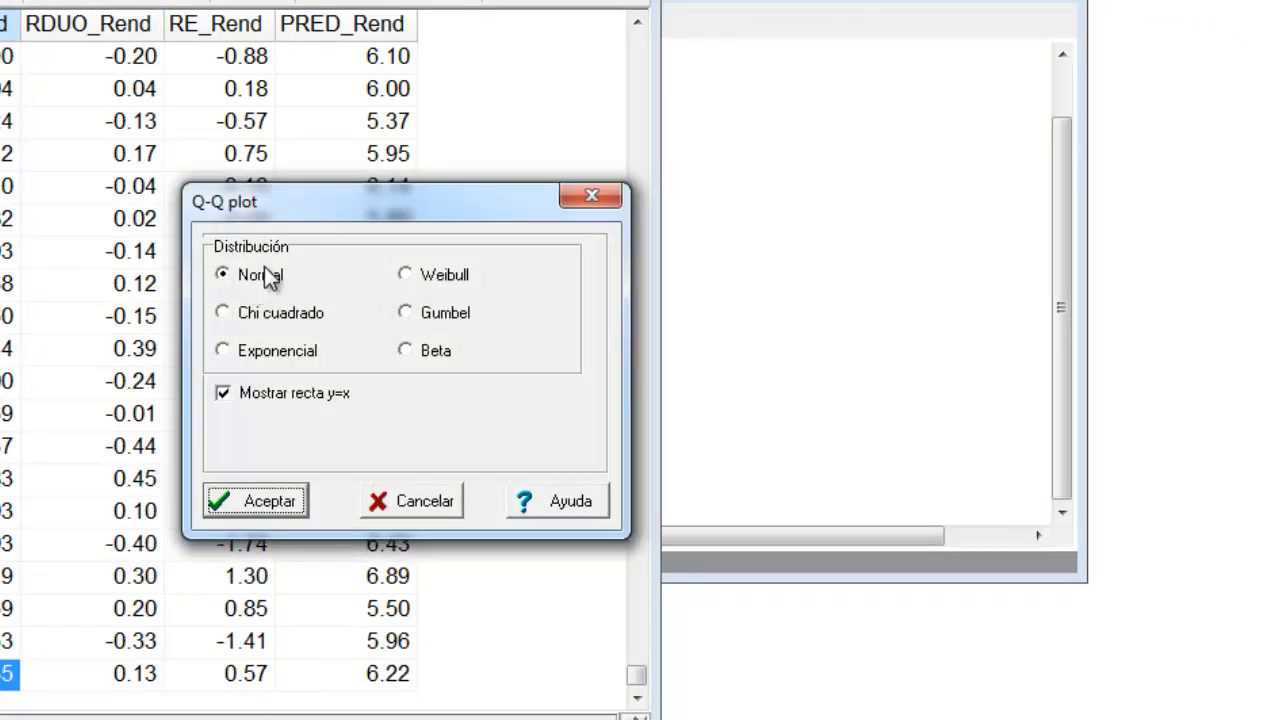
click(280, 508)
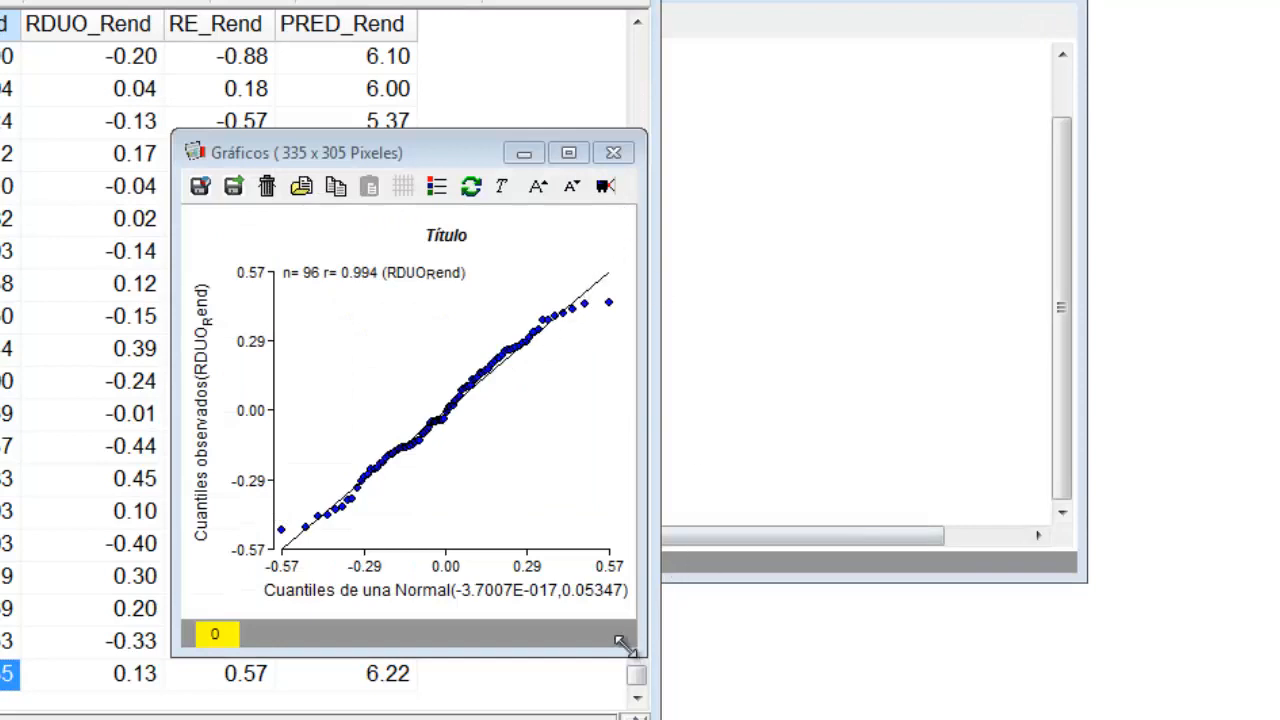
drag(622, 645, 720, 700)
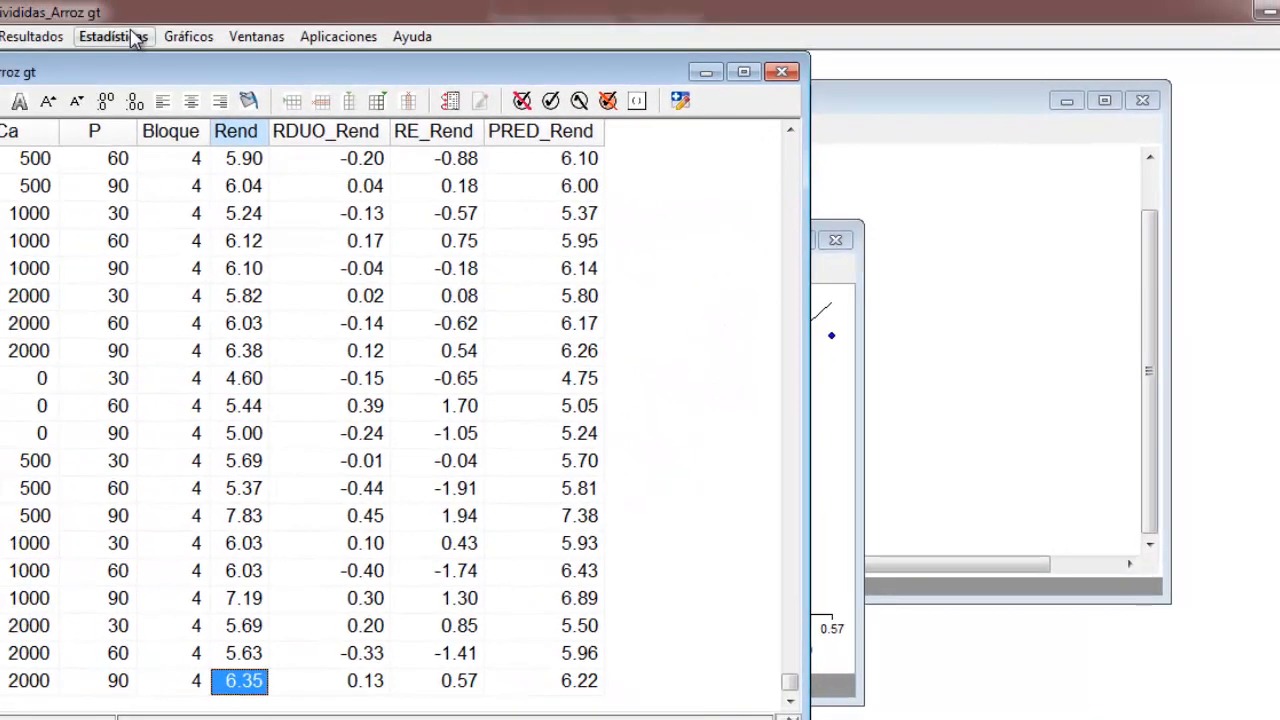
Step: Run the modified Shapiro-Wilks normality test on RDUO_Rend instead of Rend, enlarge the results text and highlight the p-value
click(113, 36)
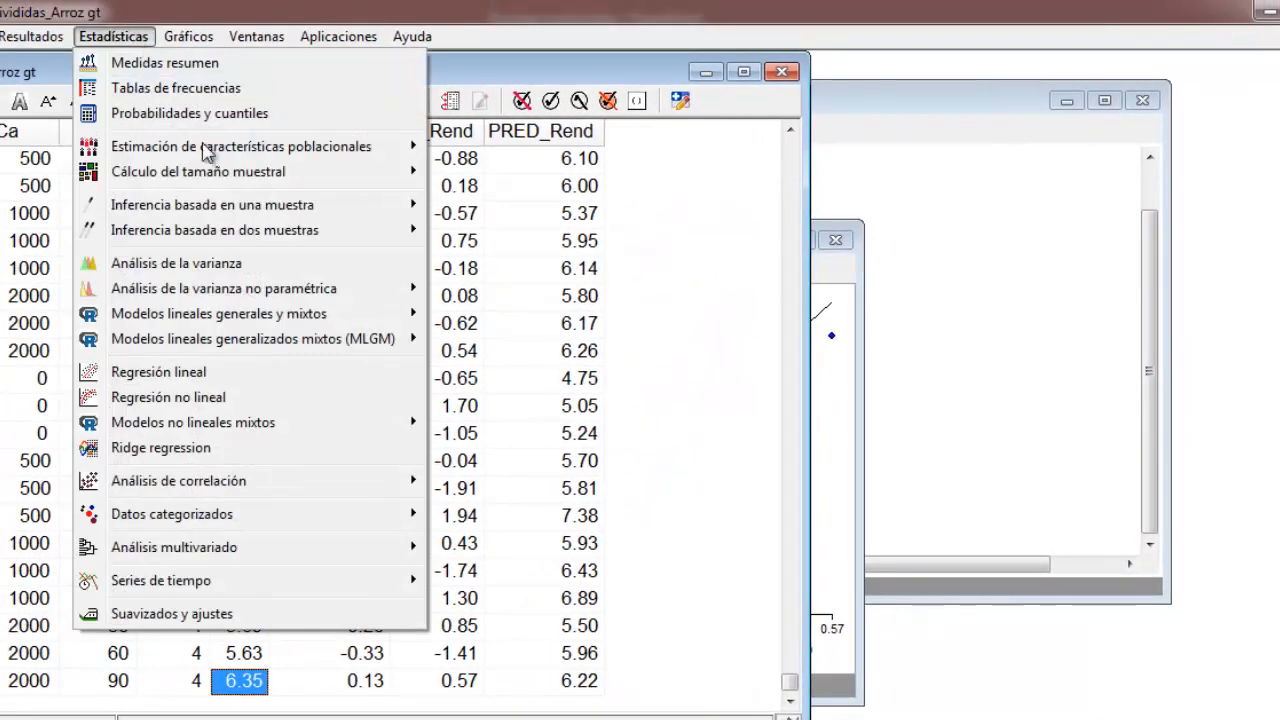
mouse_move(342, 218)
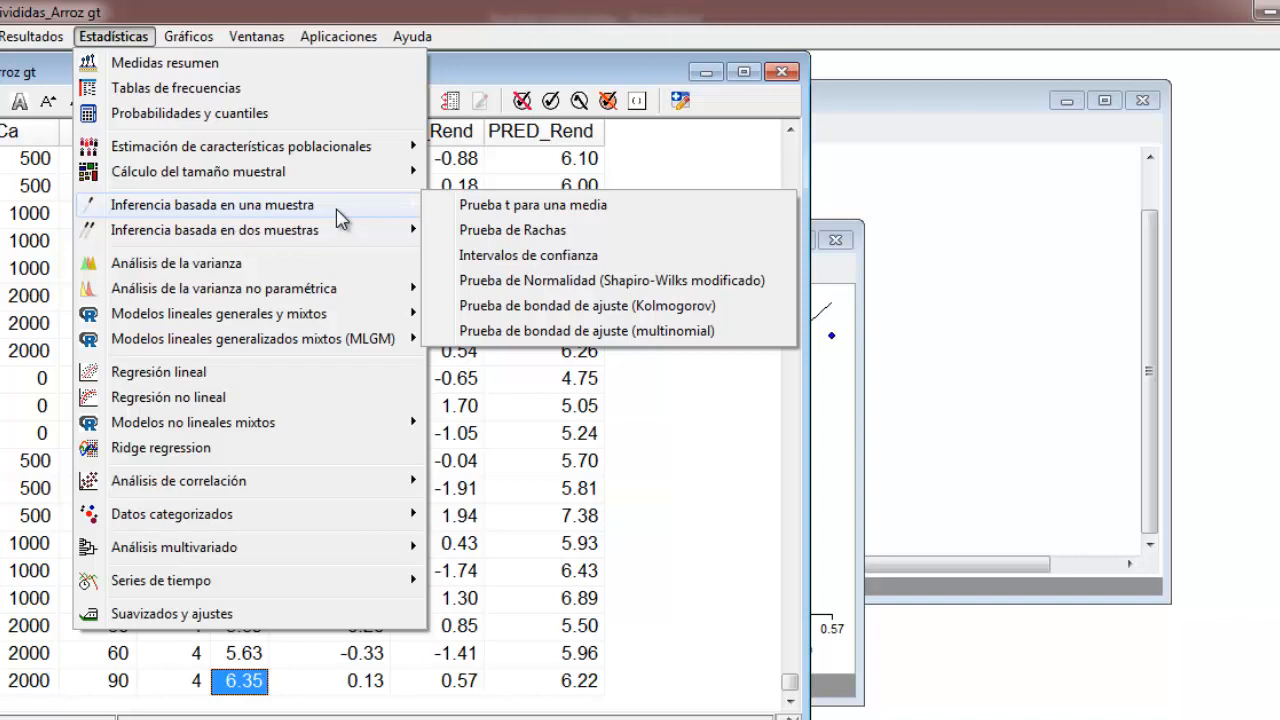
click(630, 286)
click(683, 221)
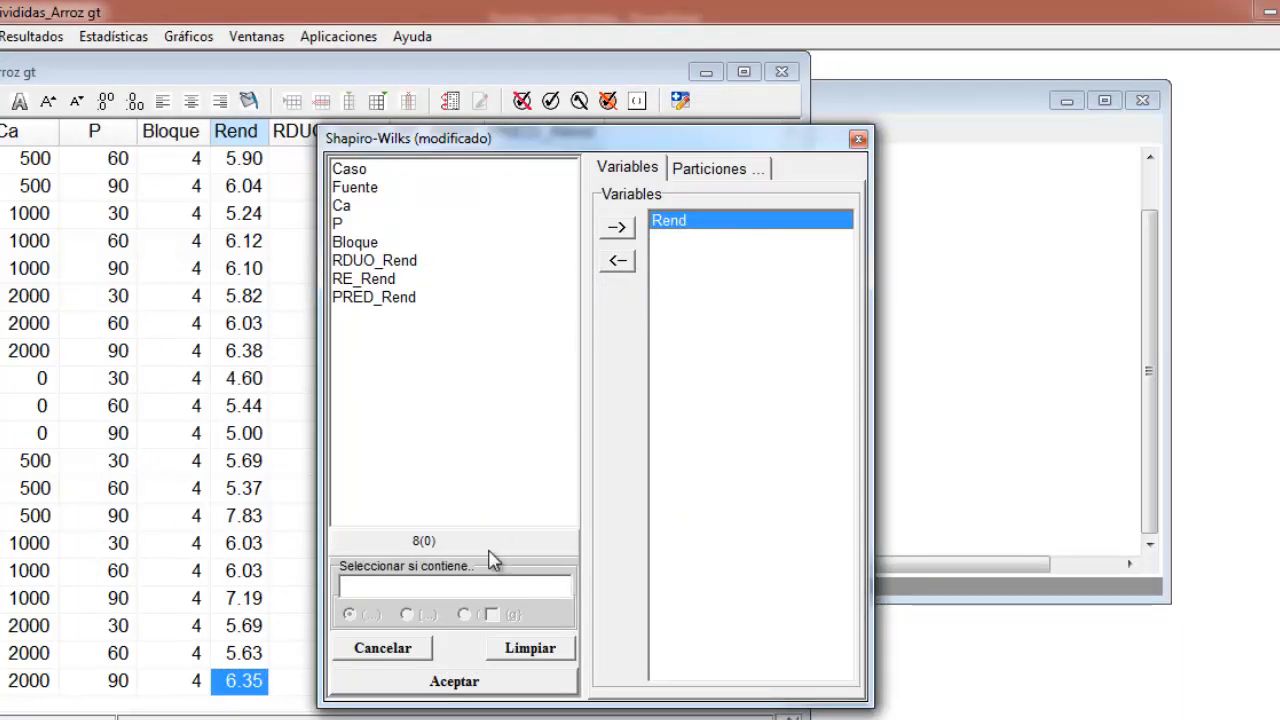
click(530, 648)
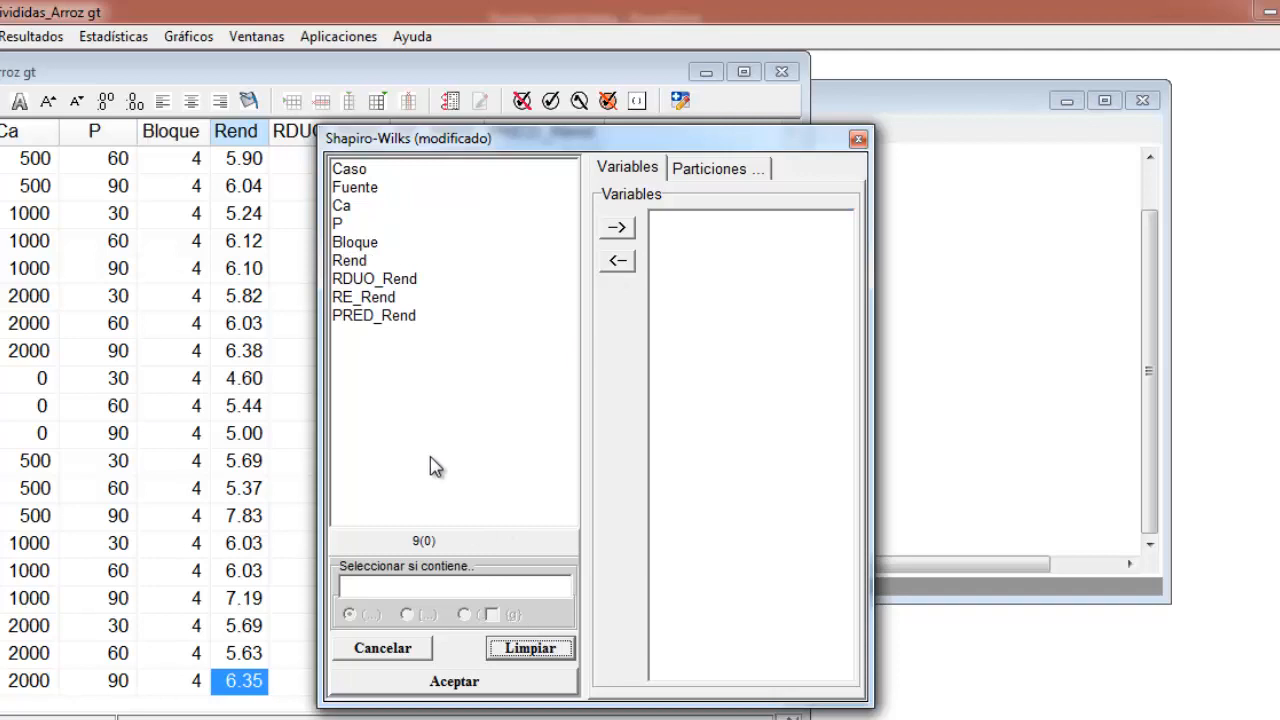
click(400, 279)
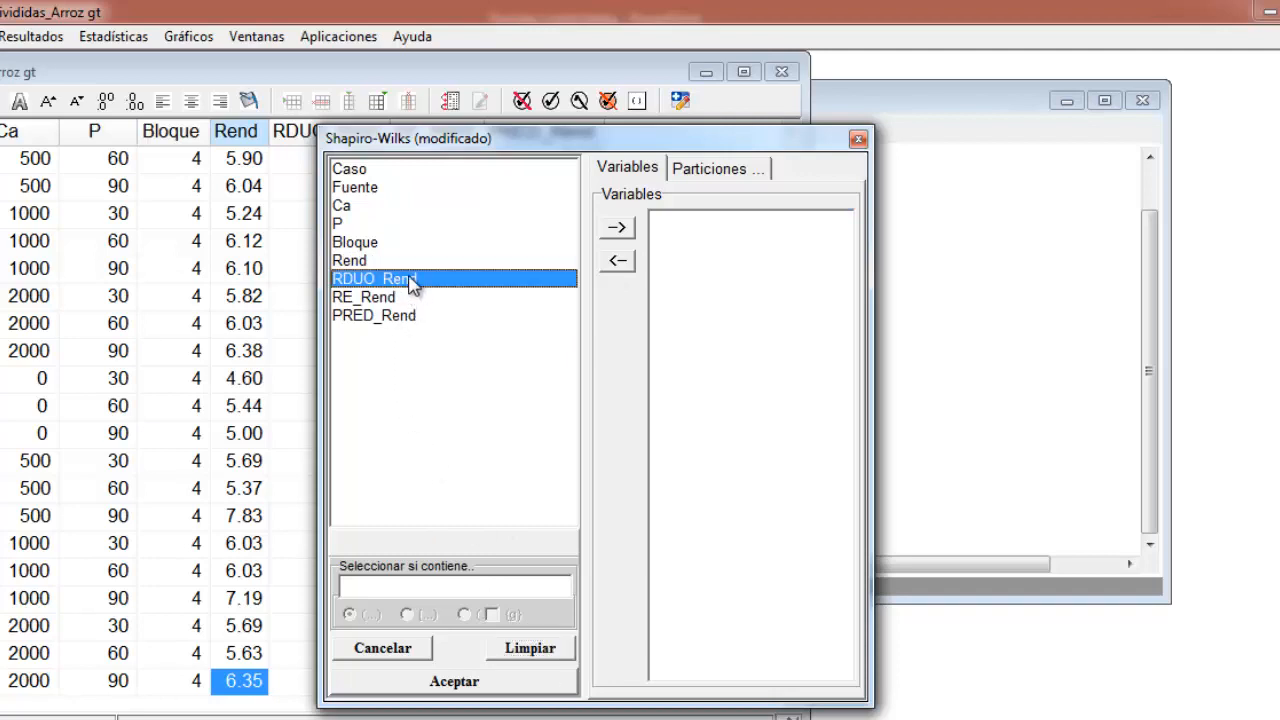
click(618, 230)
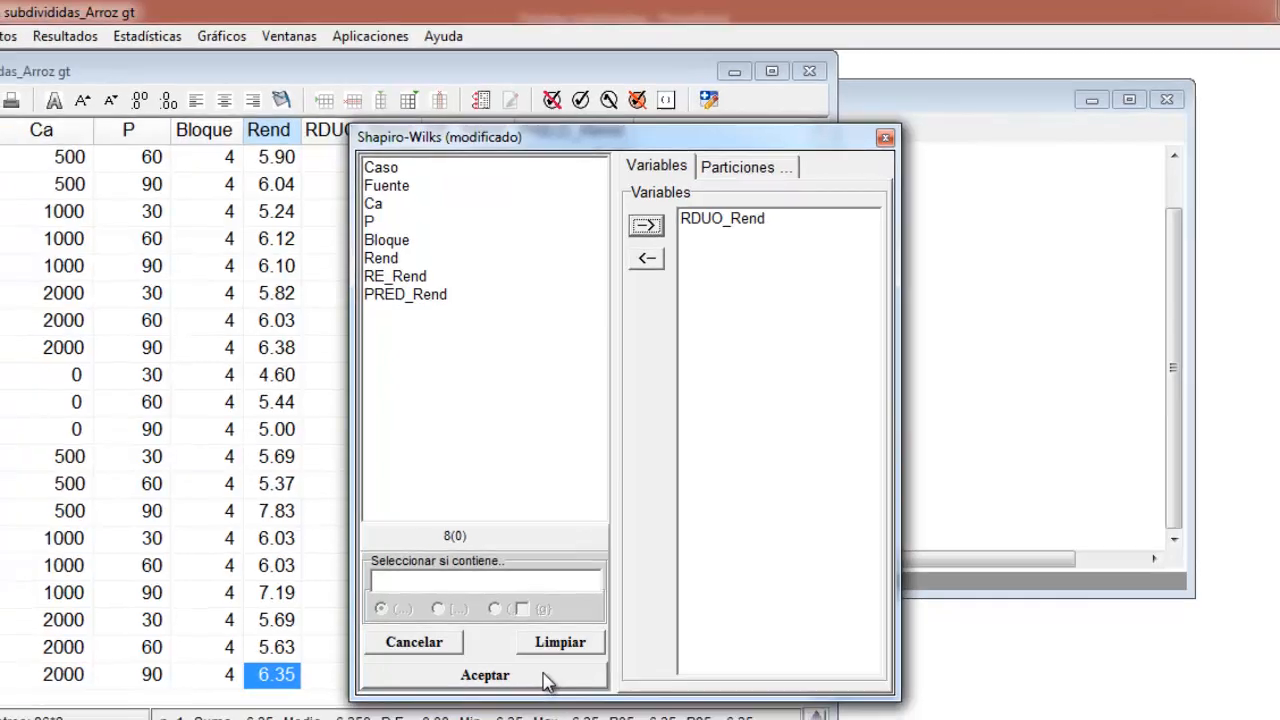
click(515, 688)
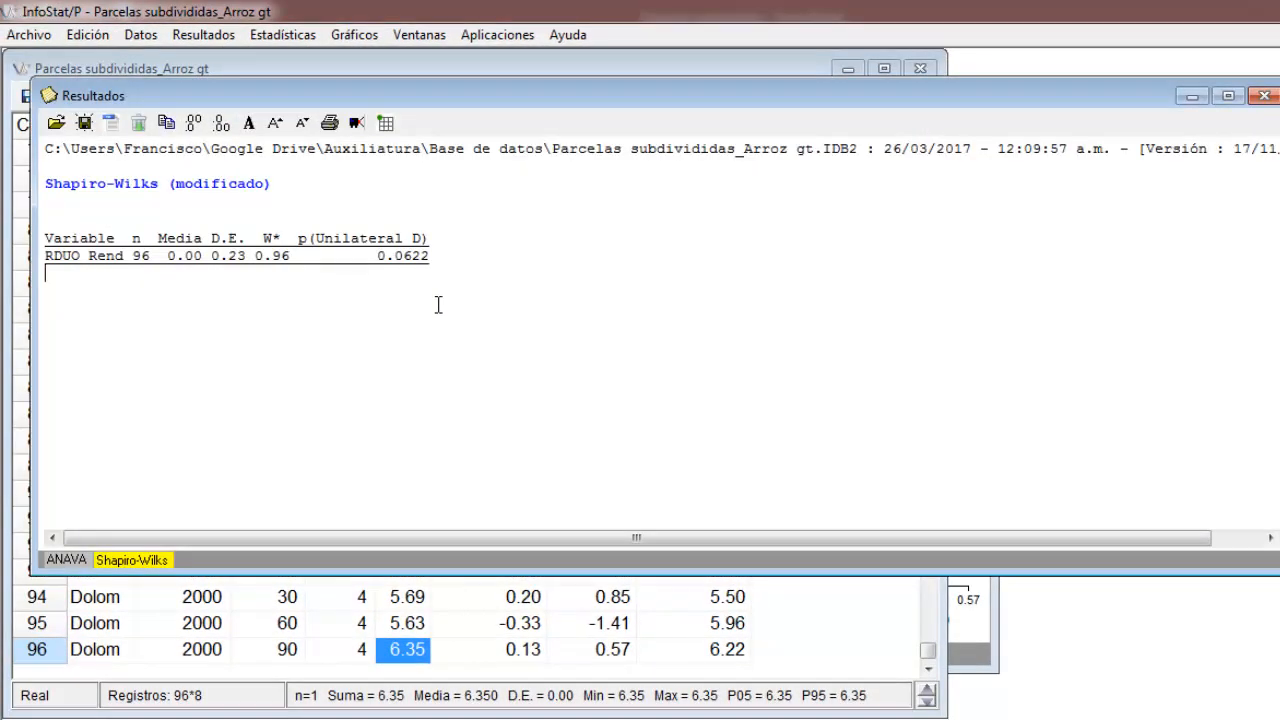
scroll(438, 305, up, 2)
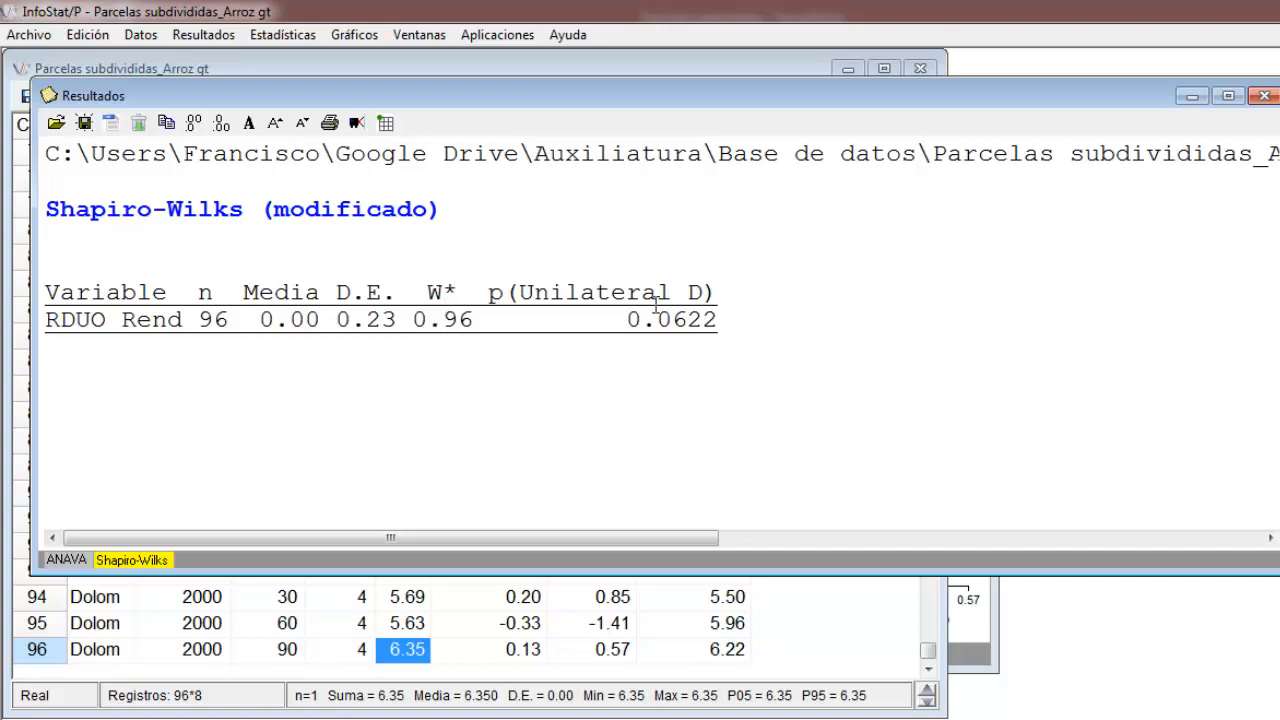
drag(719, 320, 632, 328)
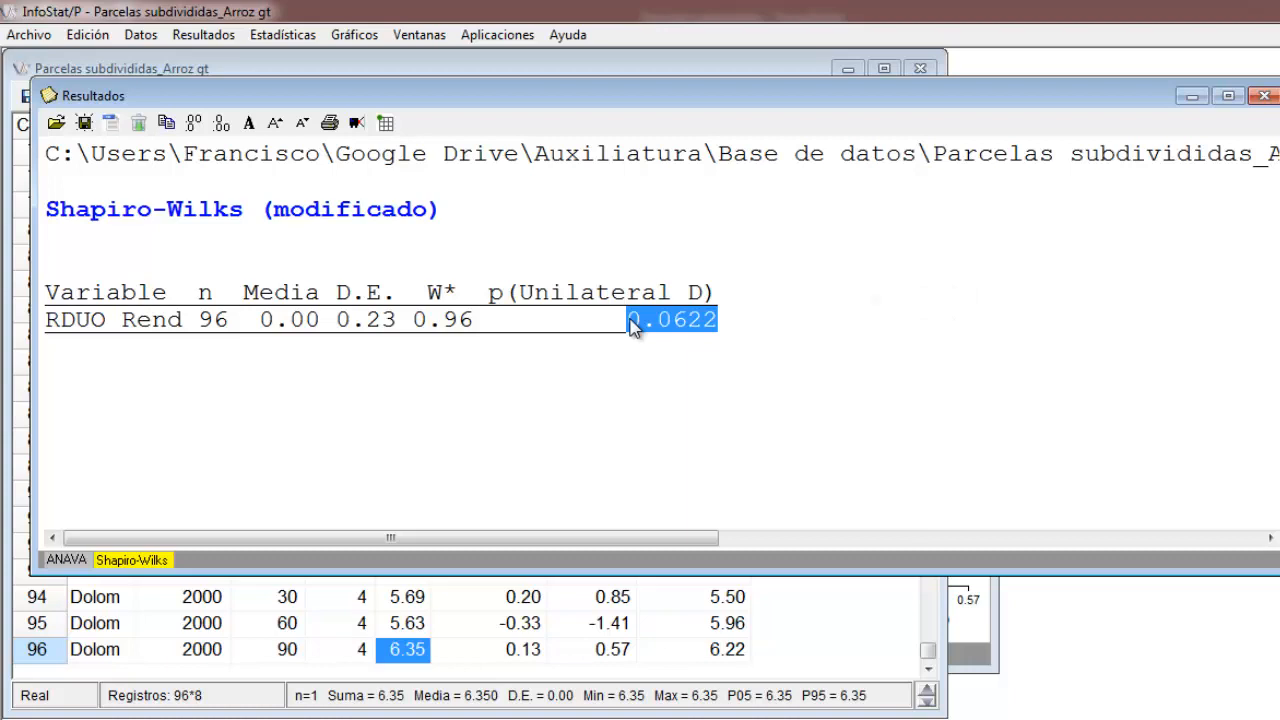
Step: Create a scatter plot with the studentized residuals RE_Rend on the Y axis and PRED_Rend on the X axis
click(340, 39)
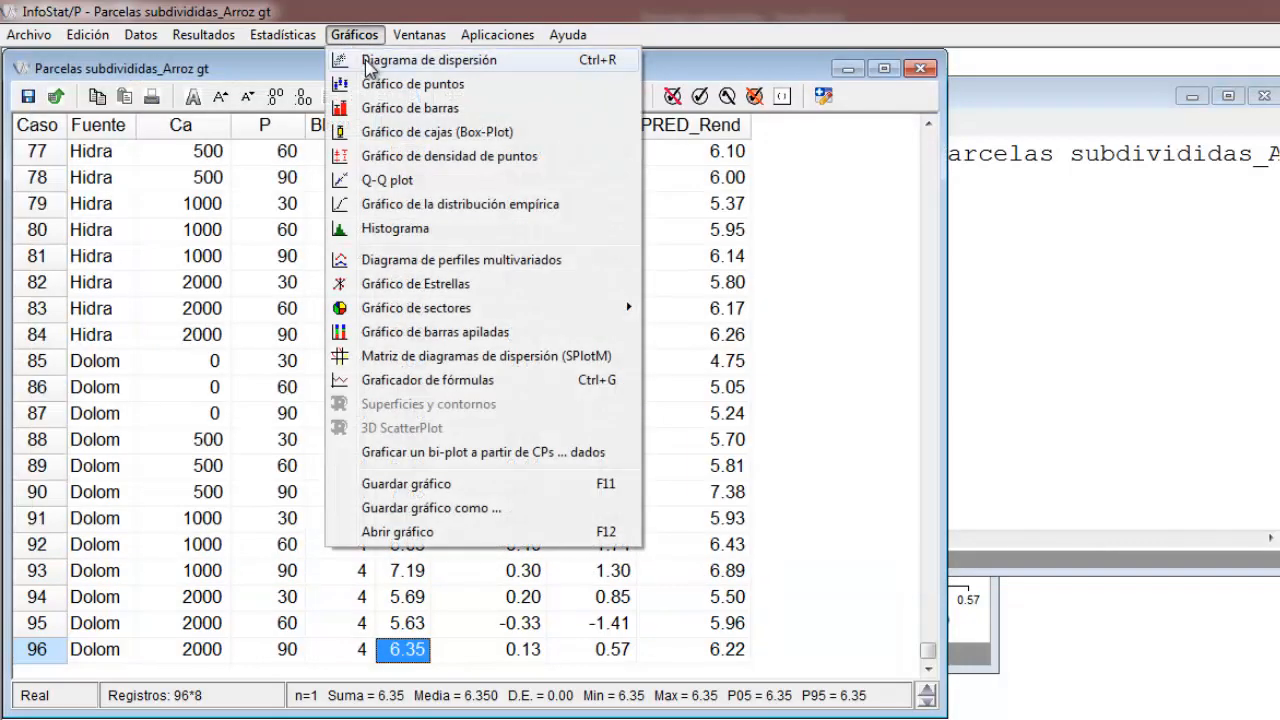
click(367, 62)
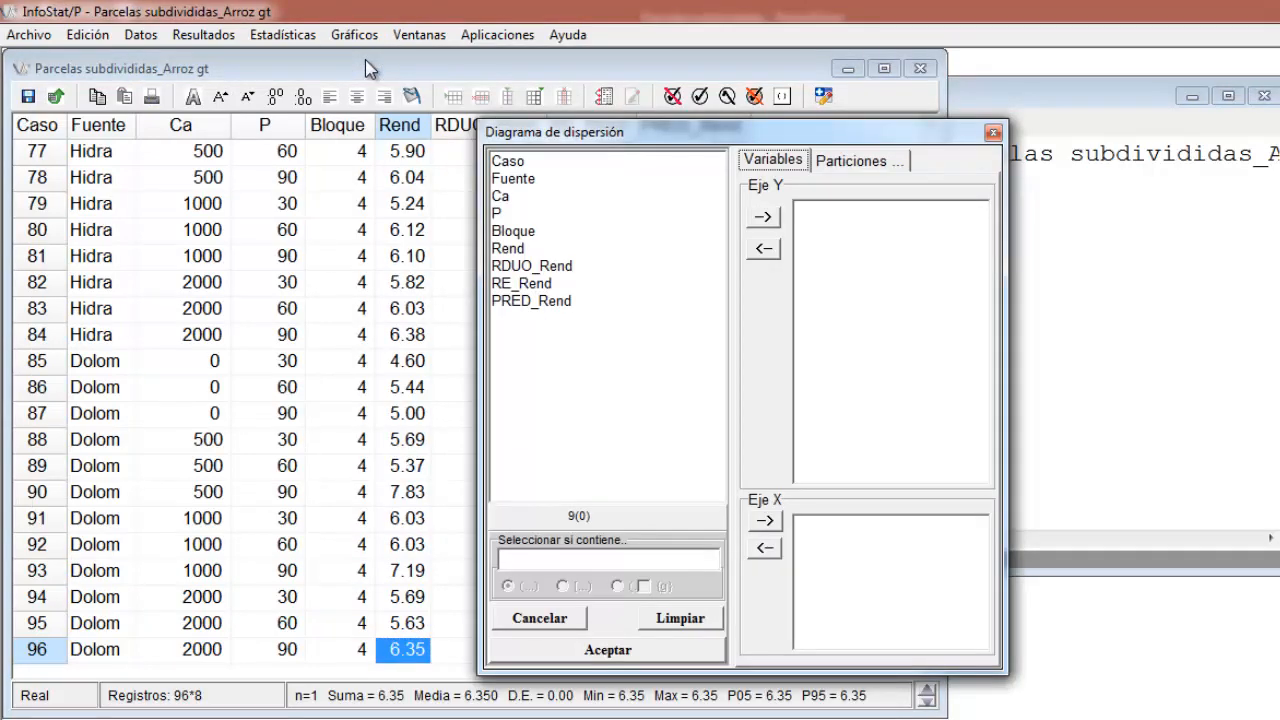
click(536, 302)
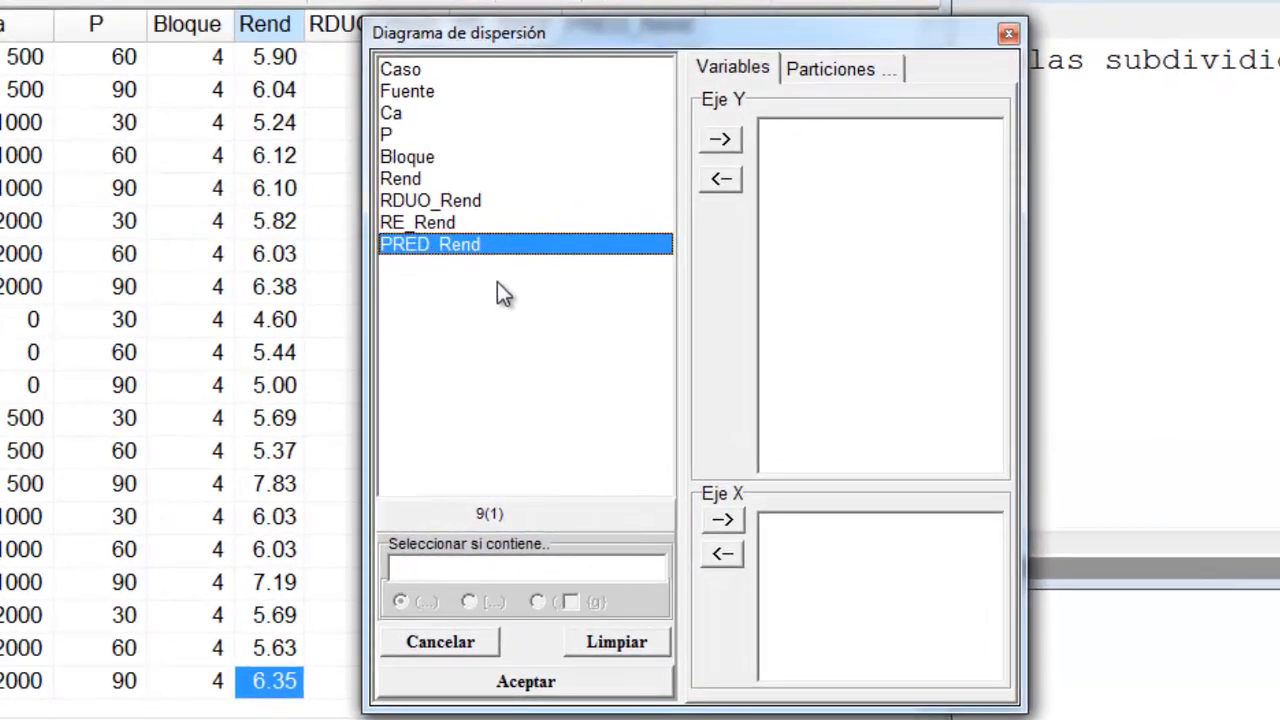
click(724, 520)
click(441, 225)
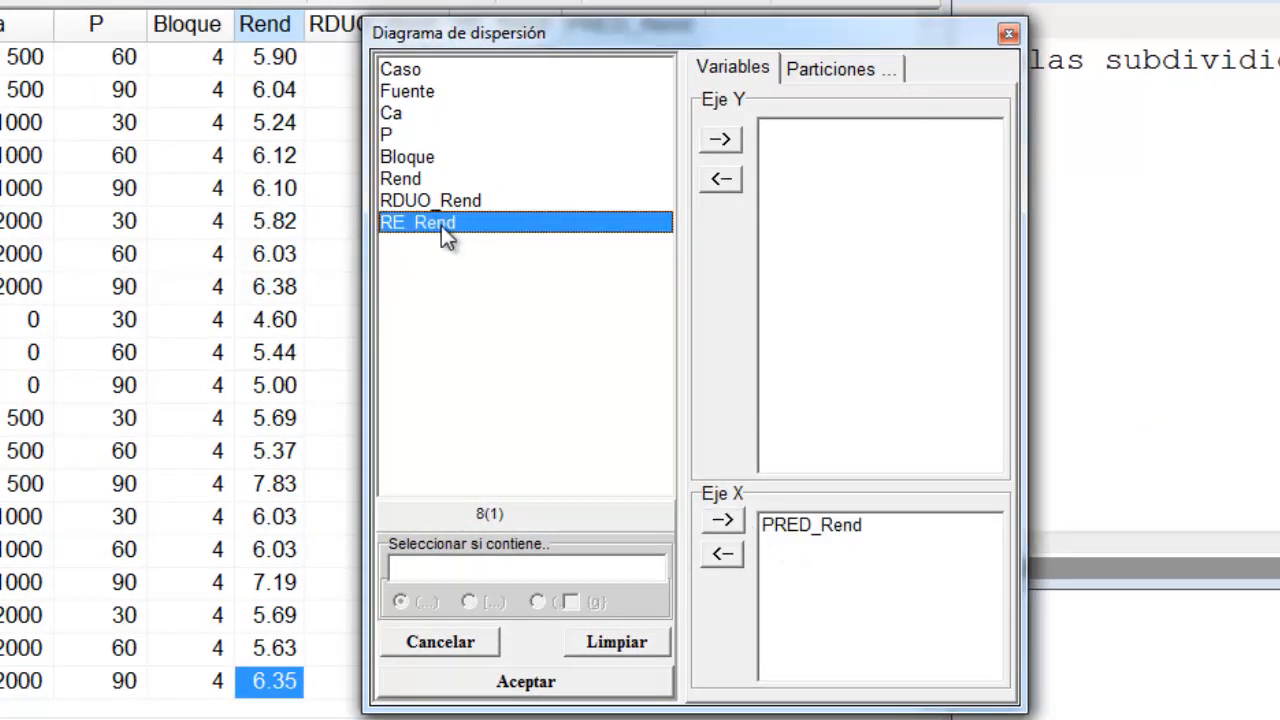
click(722, 141)
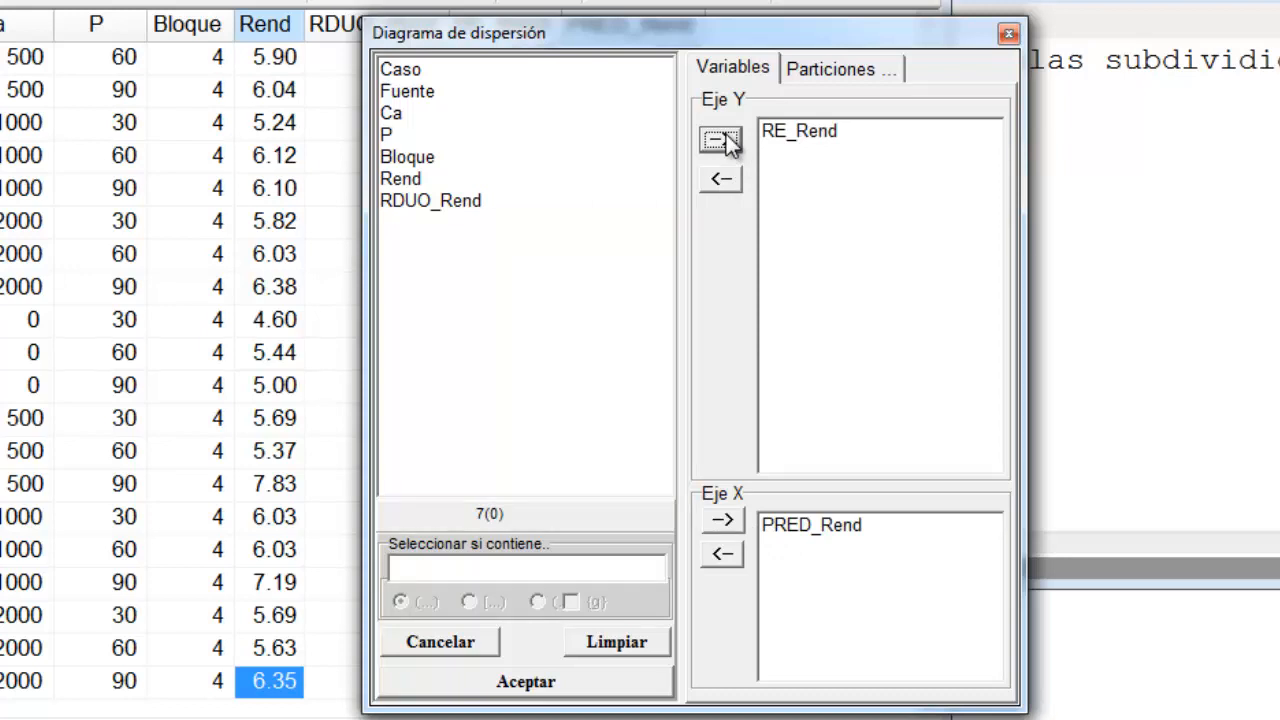
click(595, 690)
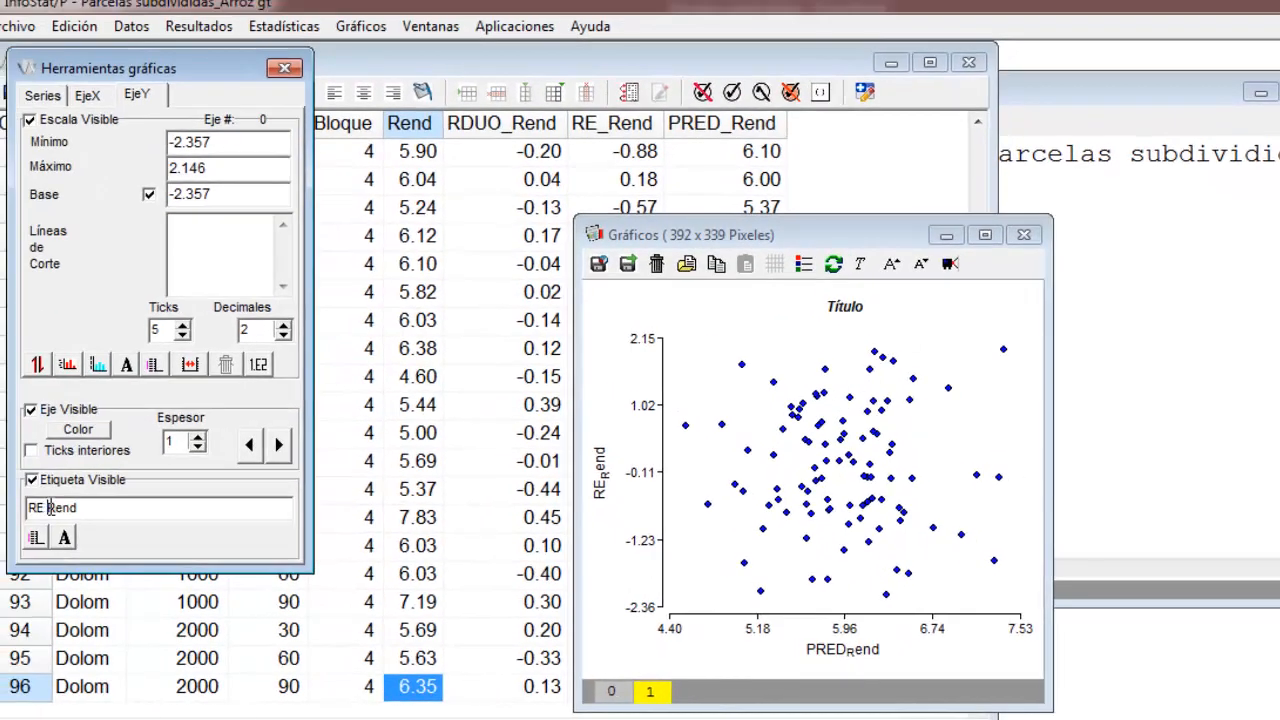
Step: Set the scatter plot's Y-axis label to RE Rend and hide the plot title
key(Return)
click(697, 512)
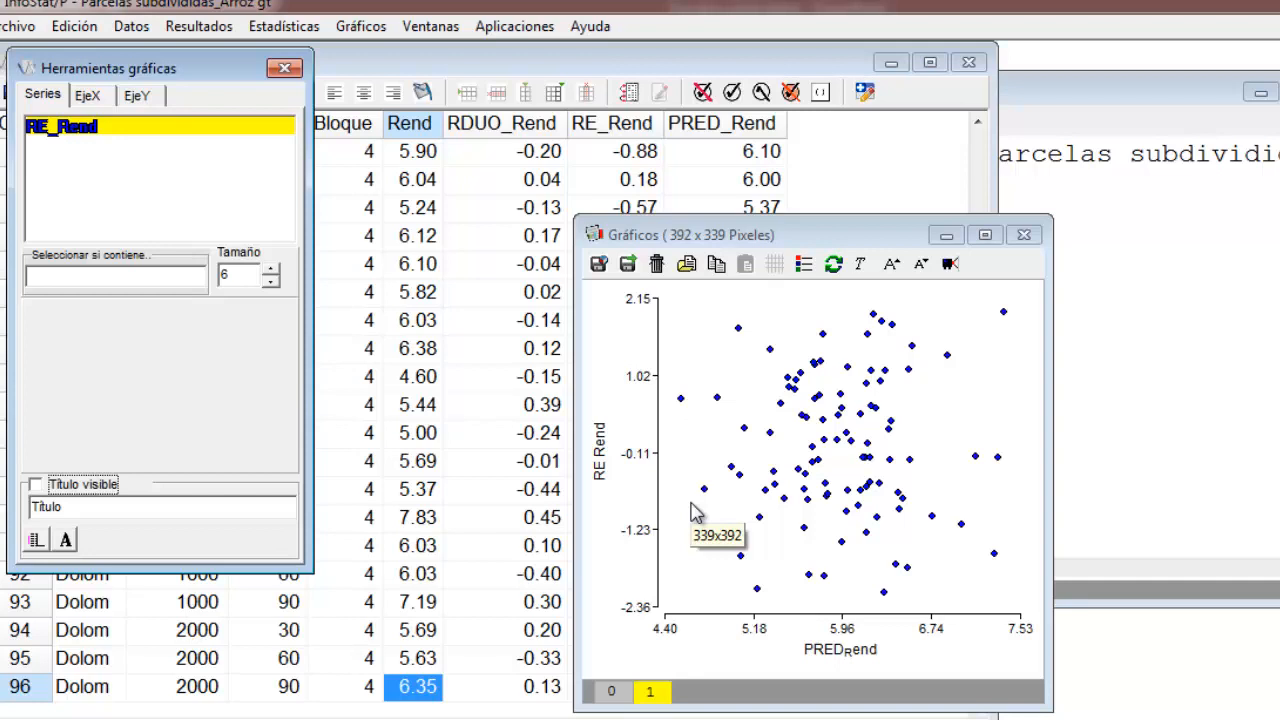
Step: Display the ANAVA results for Rend, enlarge the results window and its text, and highlight the N and CV values
click(1200, 406)
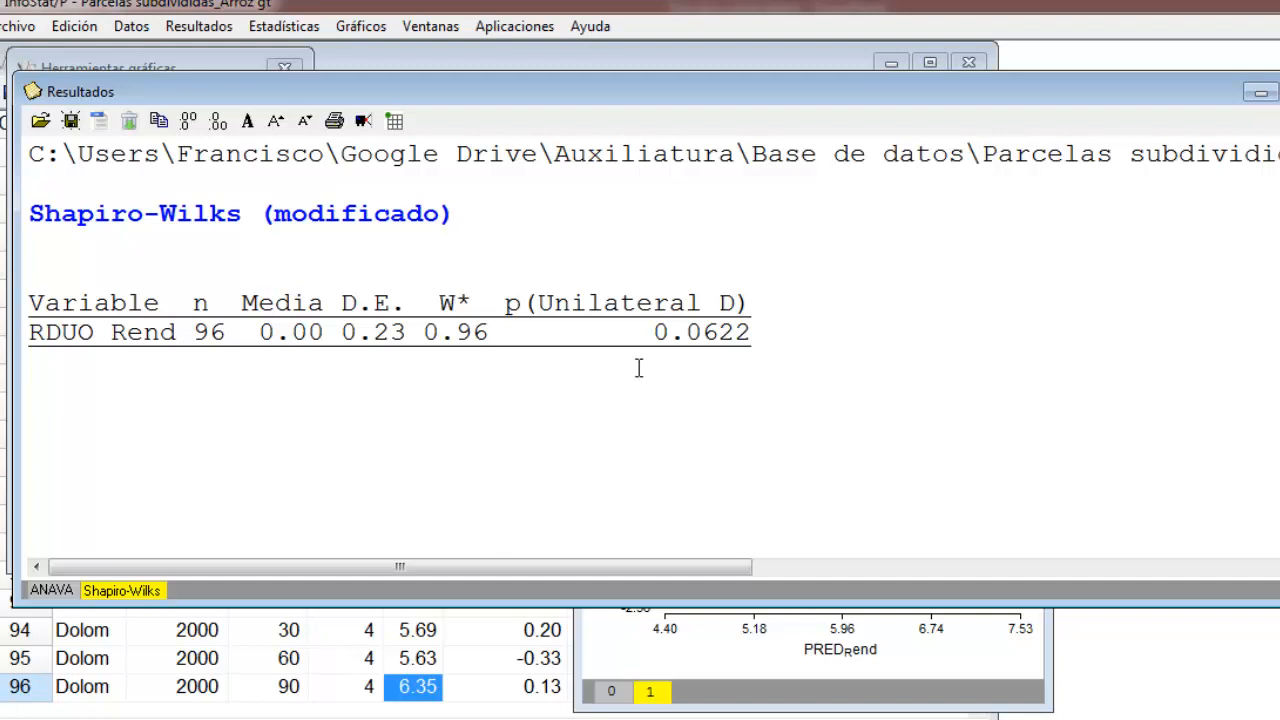
click(55, 591)
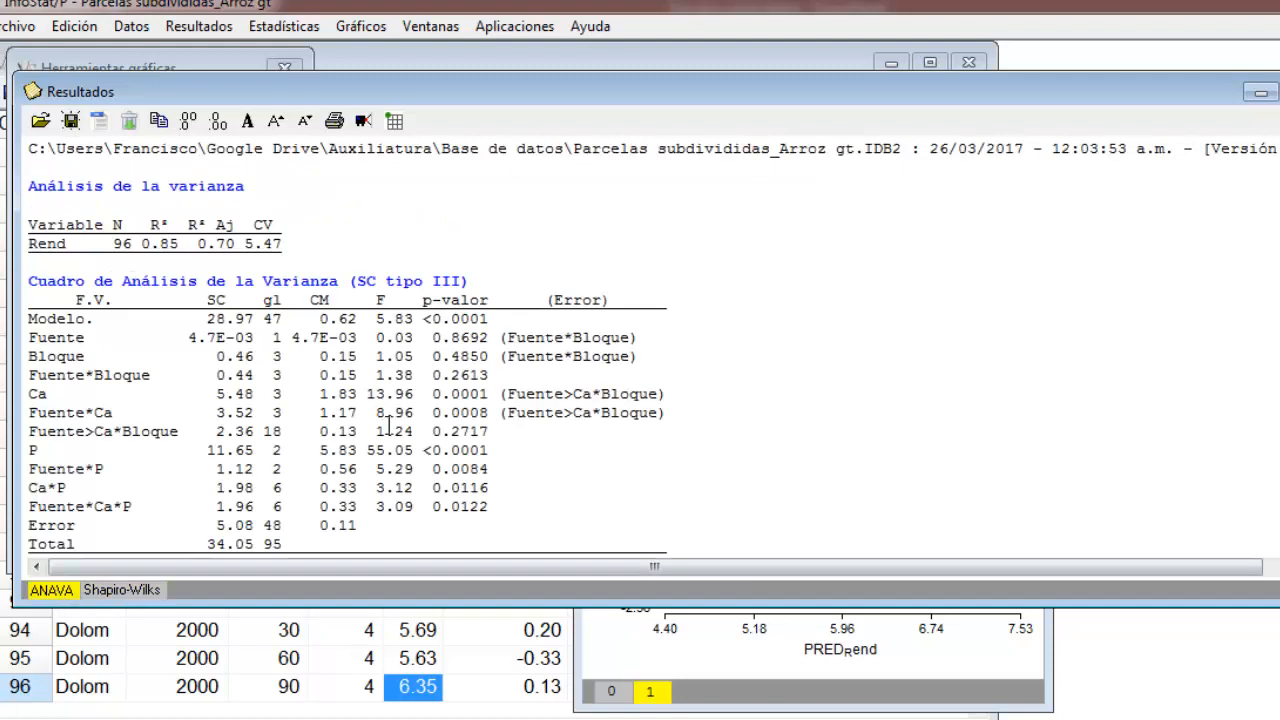
drag(1279, 606, 1279, 719)
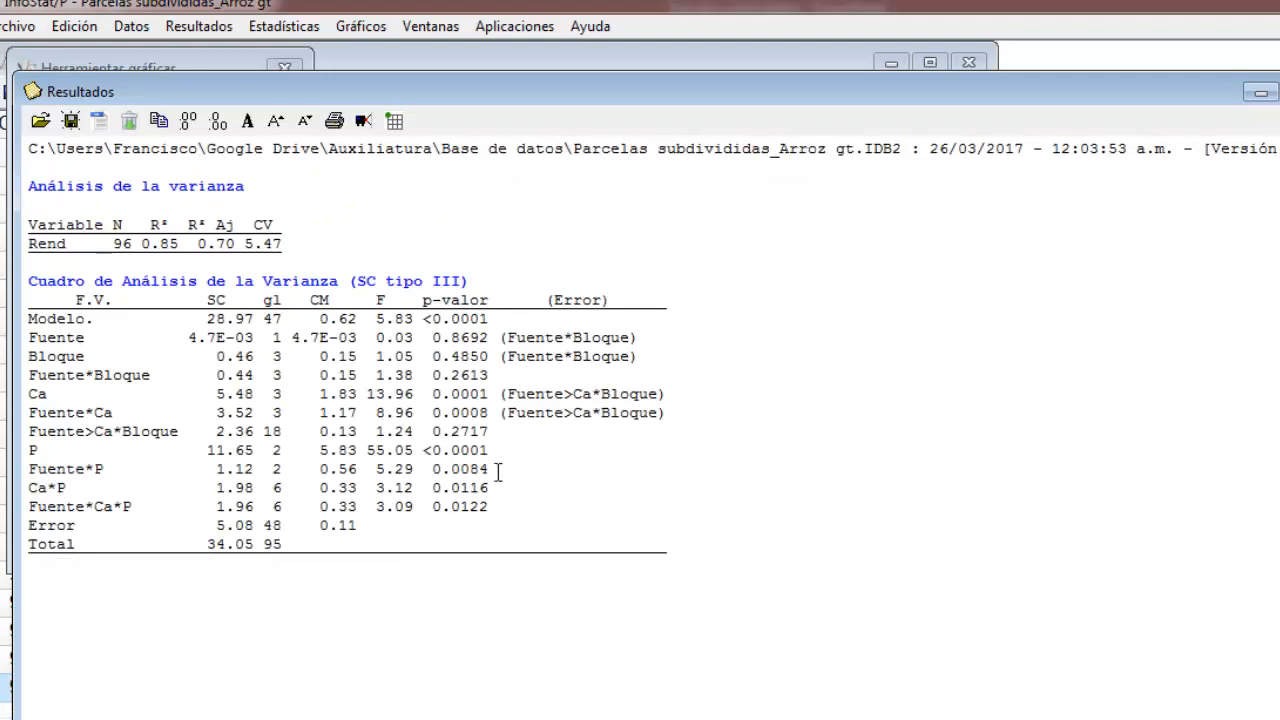
scroll(482, 470, up, 8)
scroll(396, 468, up, 1)
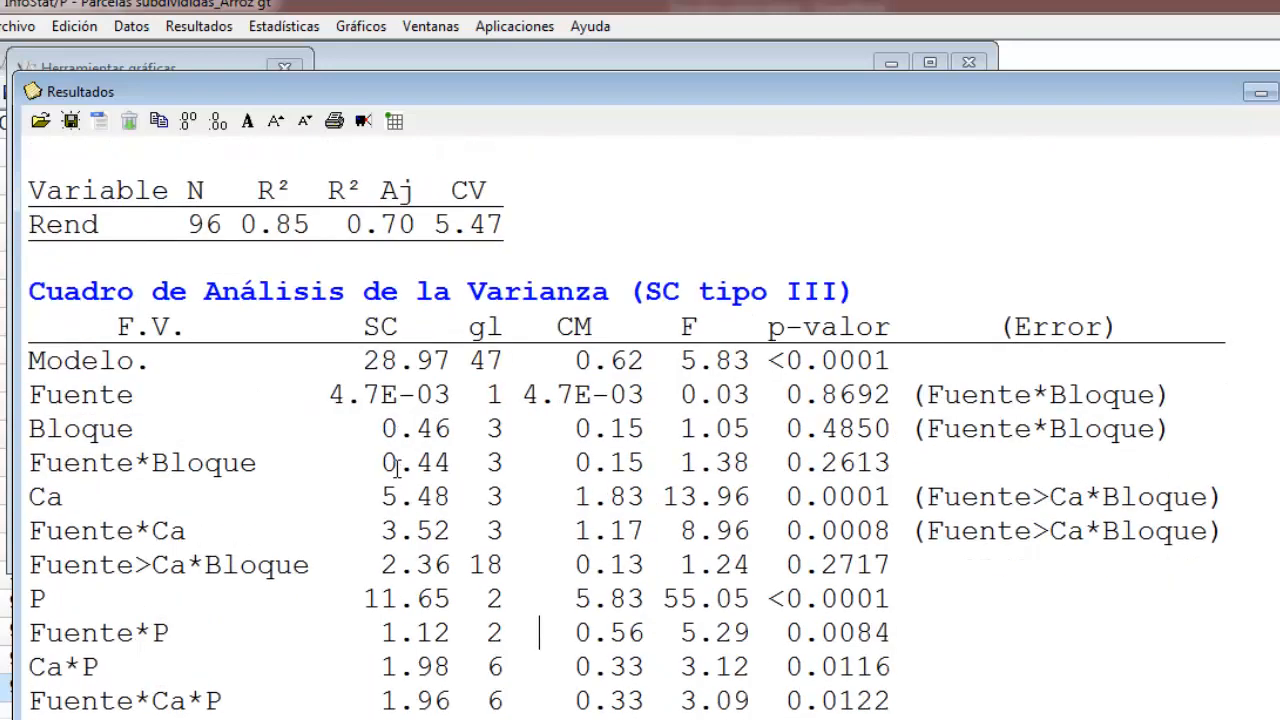
scroll(396, 468, up, 5)
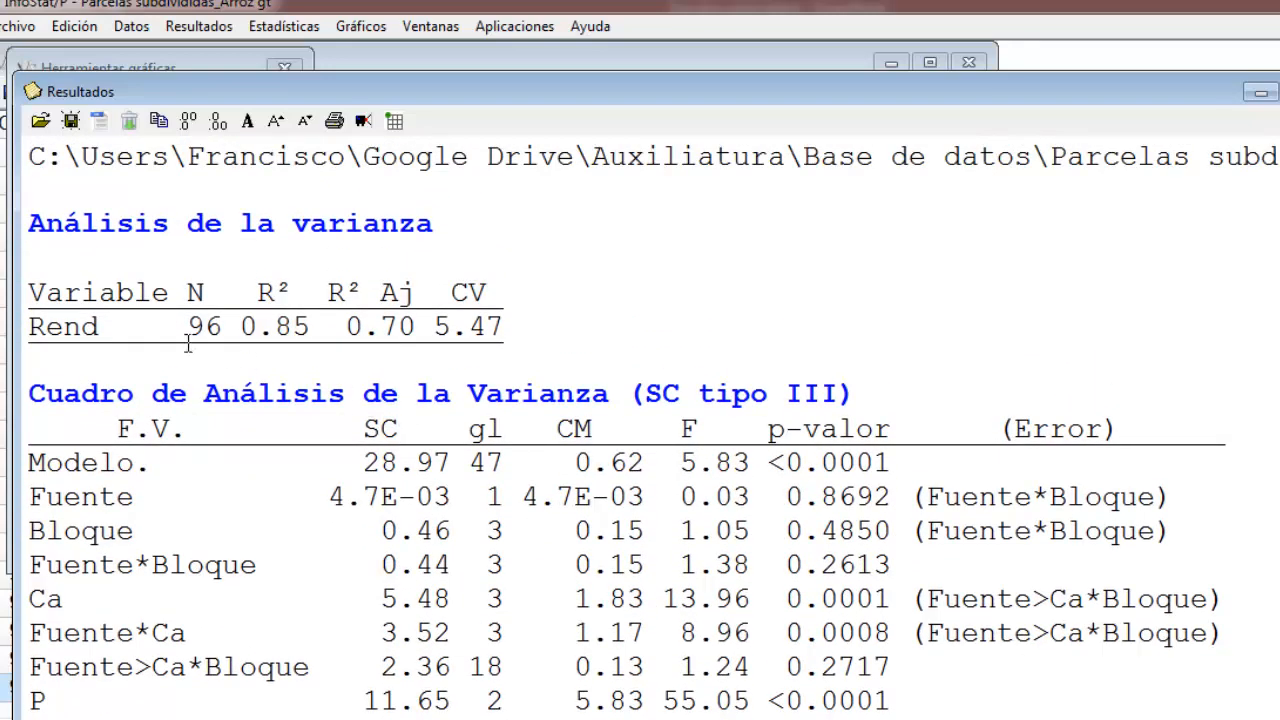
drag(188, 326, 222, 327)
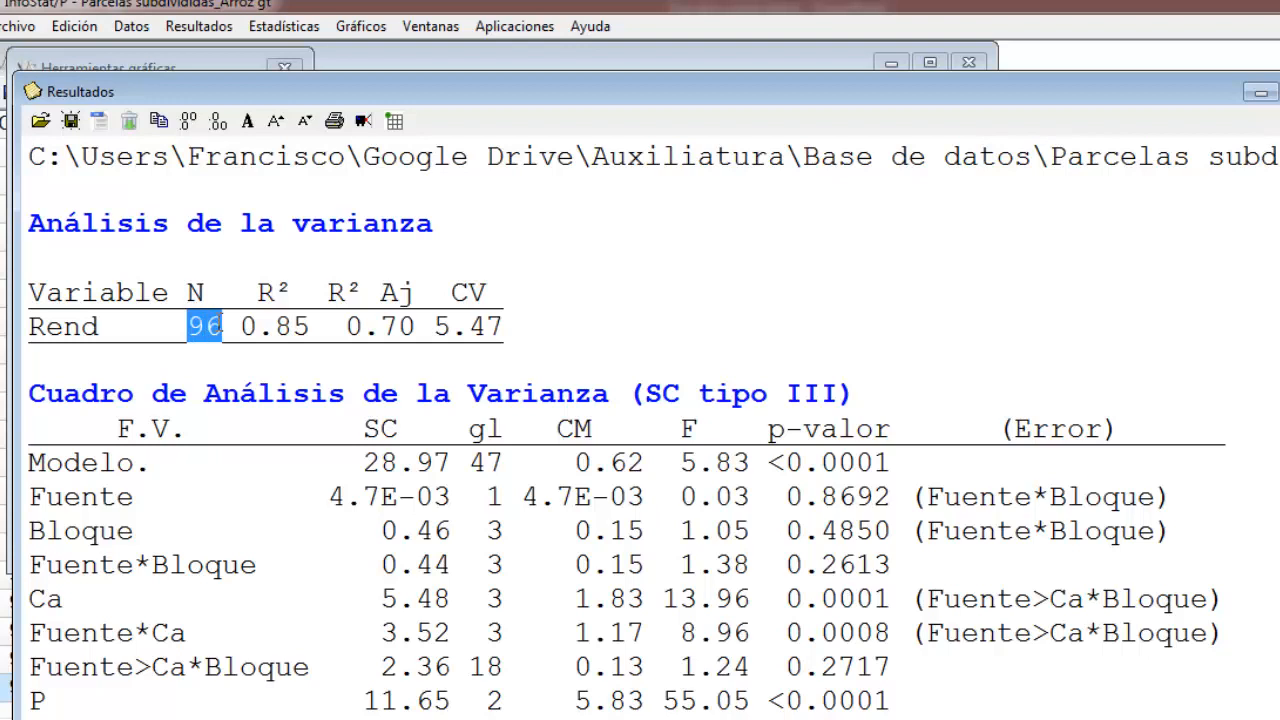
drag(436, 326, 503, 338)
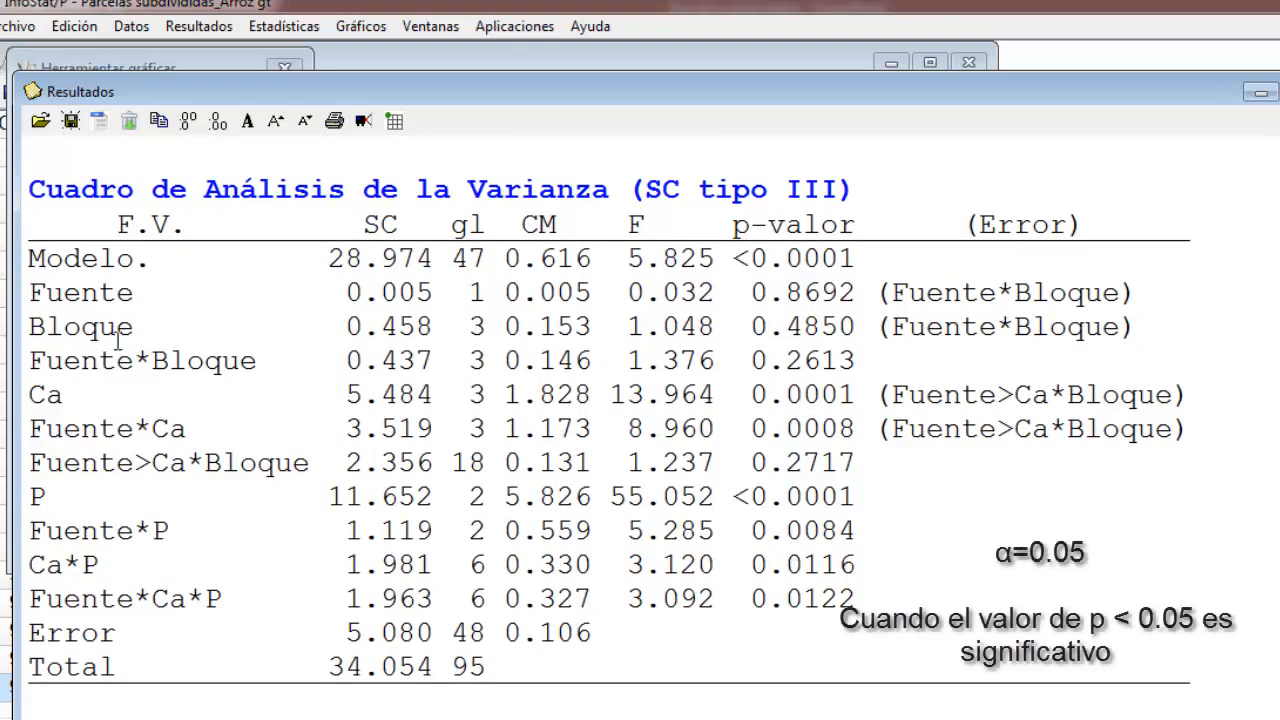
Step: Examine the Fuente row in the variance table, highlighting its values and its error term Fuente*Bloque
drag(30, 292, 1269, 285)
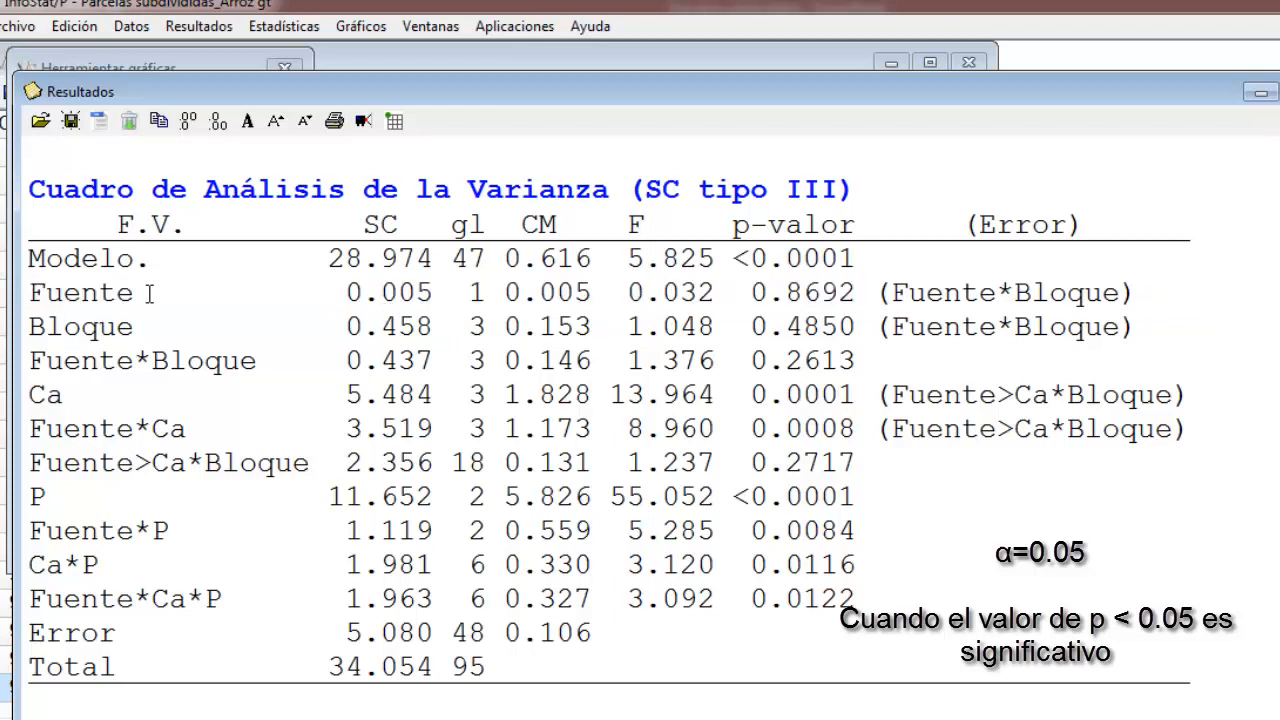
click(98, 293)
drag(874, 293, 1140, 293)
click(1029, 330)
Step: Highlight the Ca and Fuente*Ca rows of the variance table to examine their p-values and shared error term
click(20, 402)
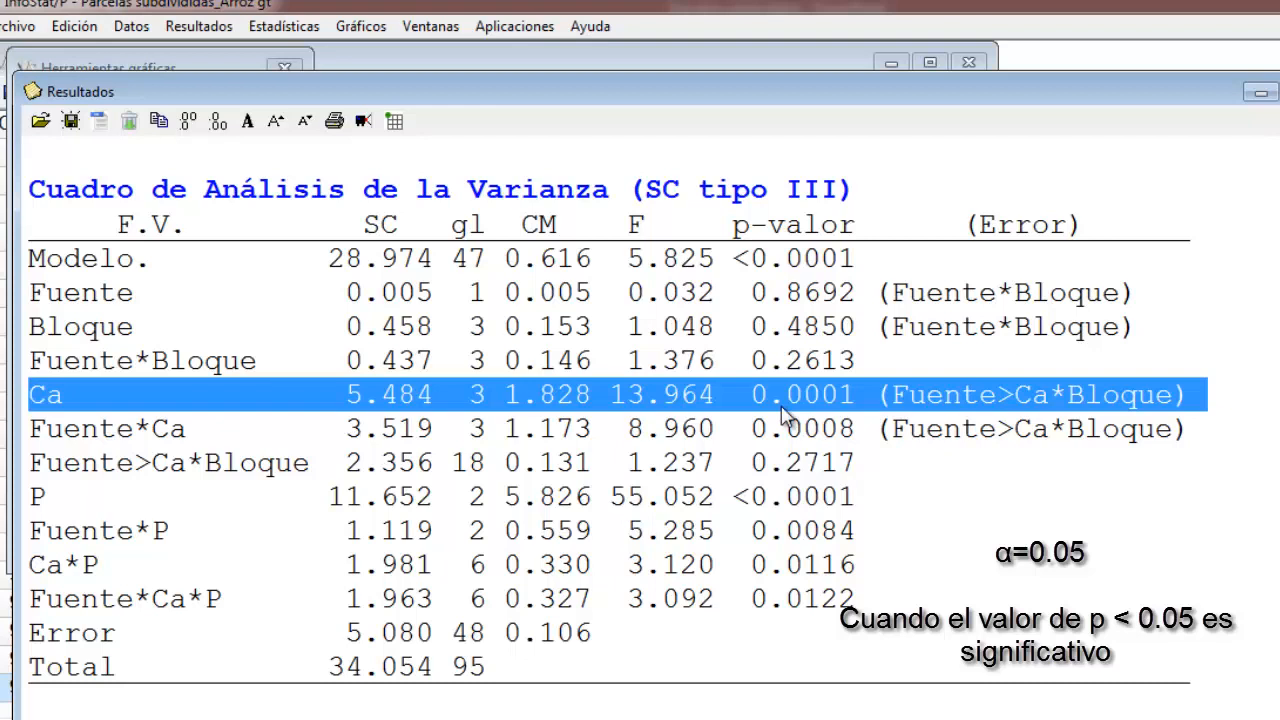
drag(30, 428, 1198, 428)
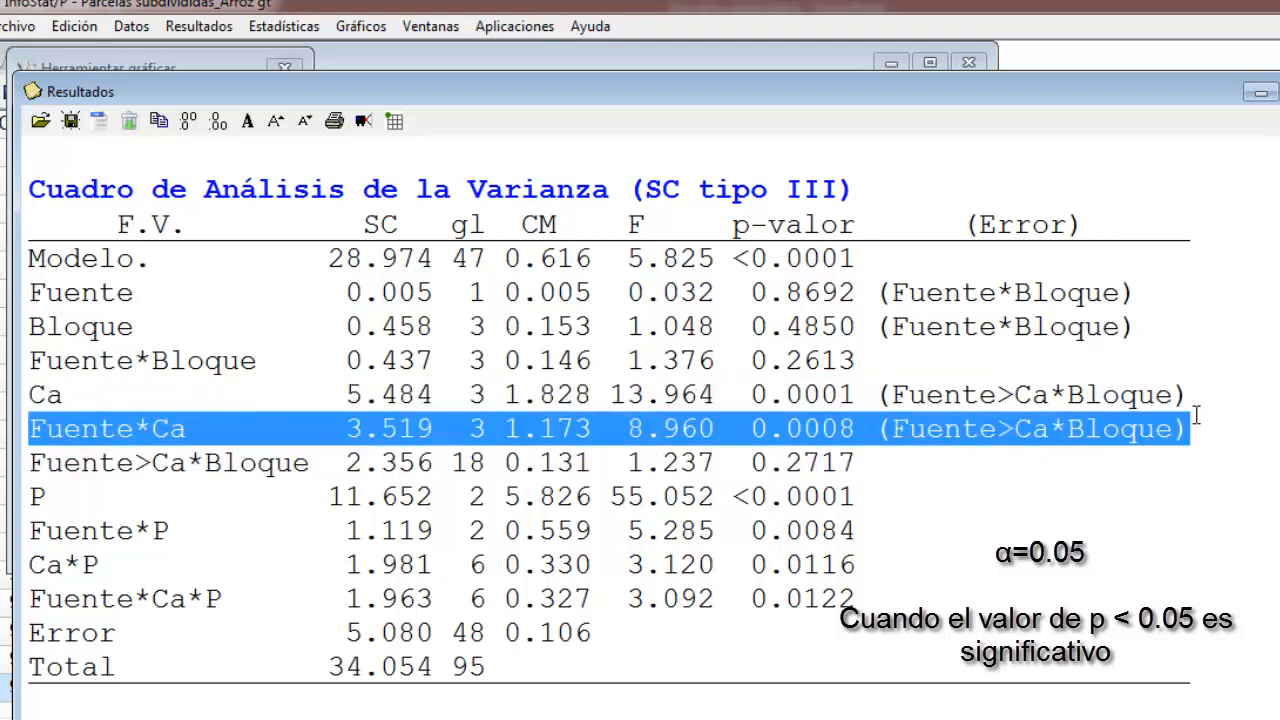
click(1030, 425)
drag(32, 395, 1190, 428)
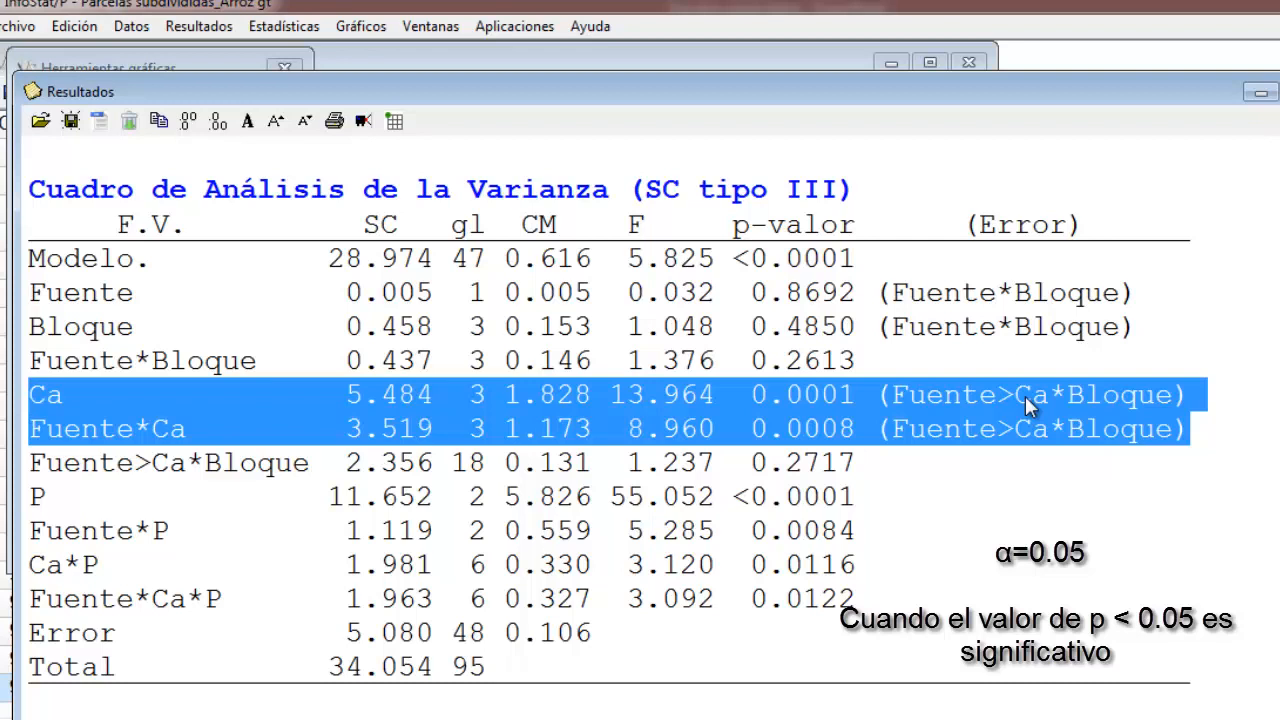
Step: Highlight the P, Fuente*P, Ca*P and Fuente*Ca*P rows one by one to examine their significance at α=0.05
drag(30, 497, 897, 503)
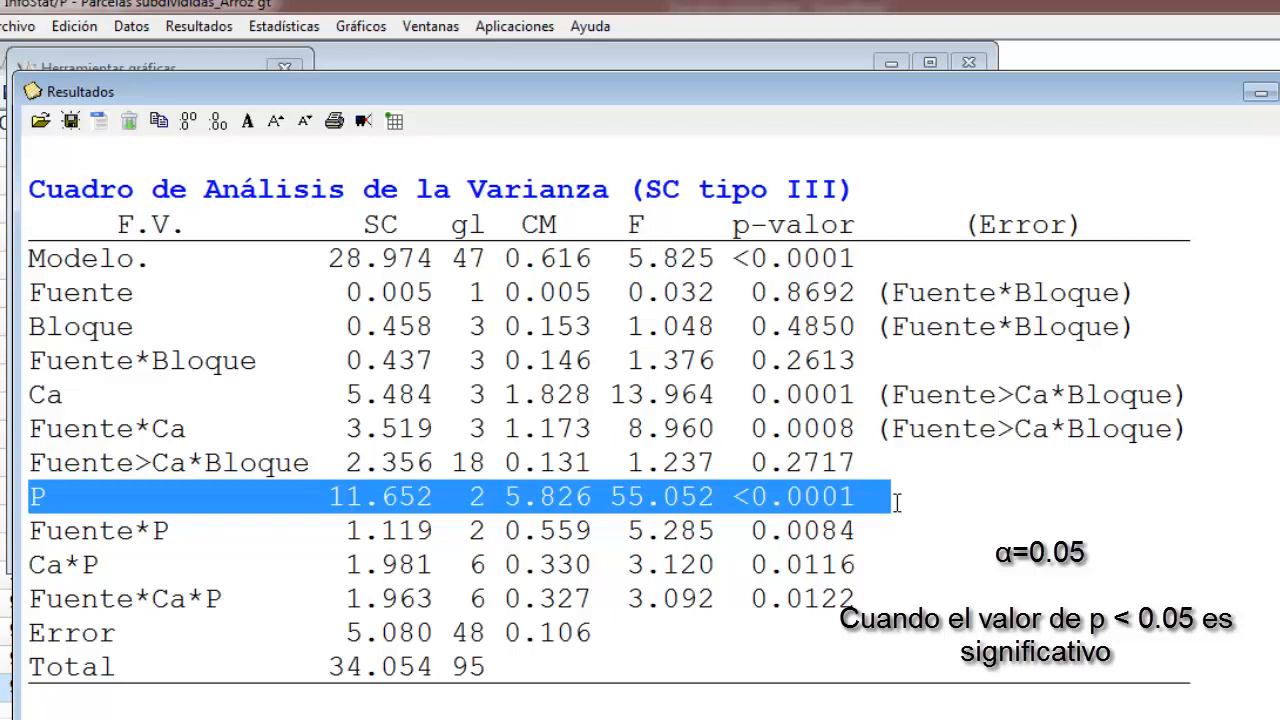
drag(31, 540, 200, 556)
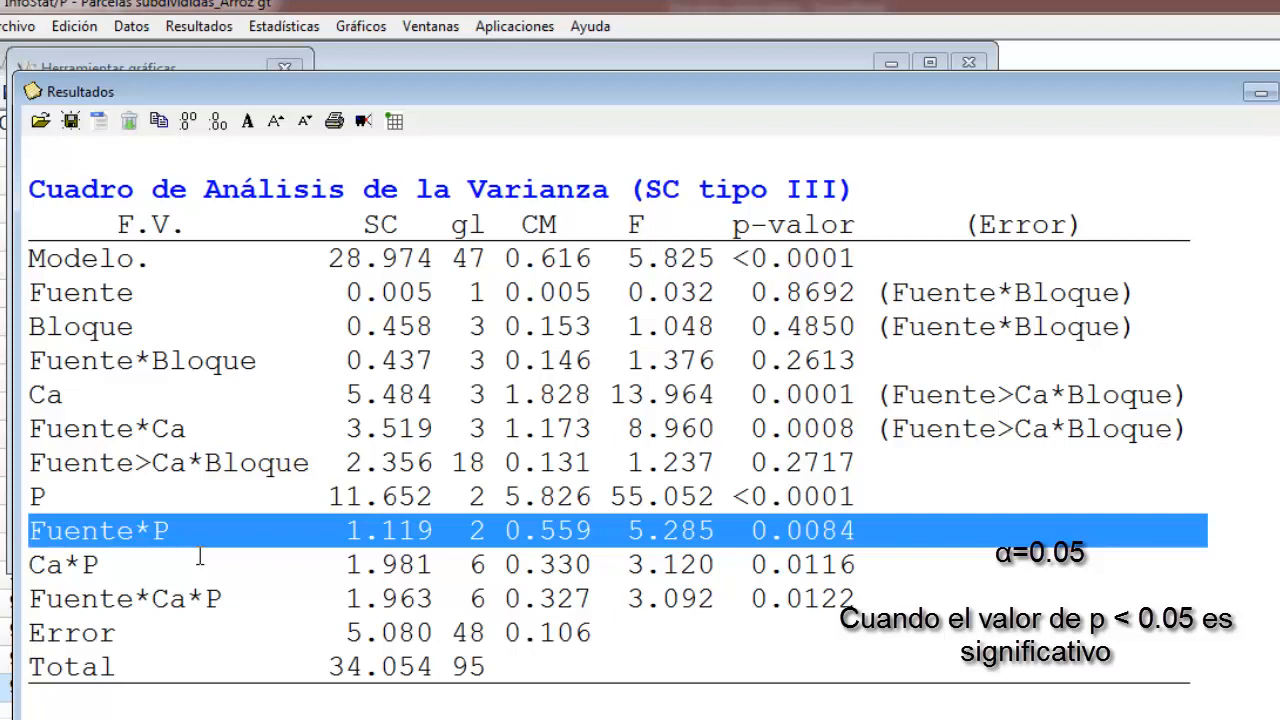
drag(30, 565, 910, 566)
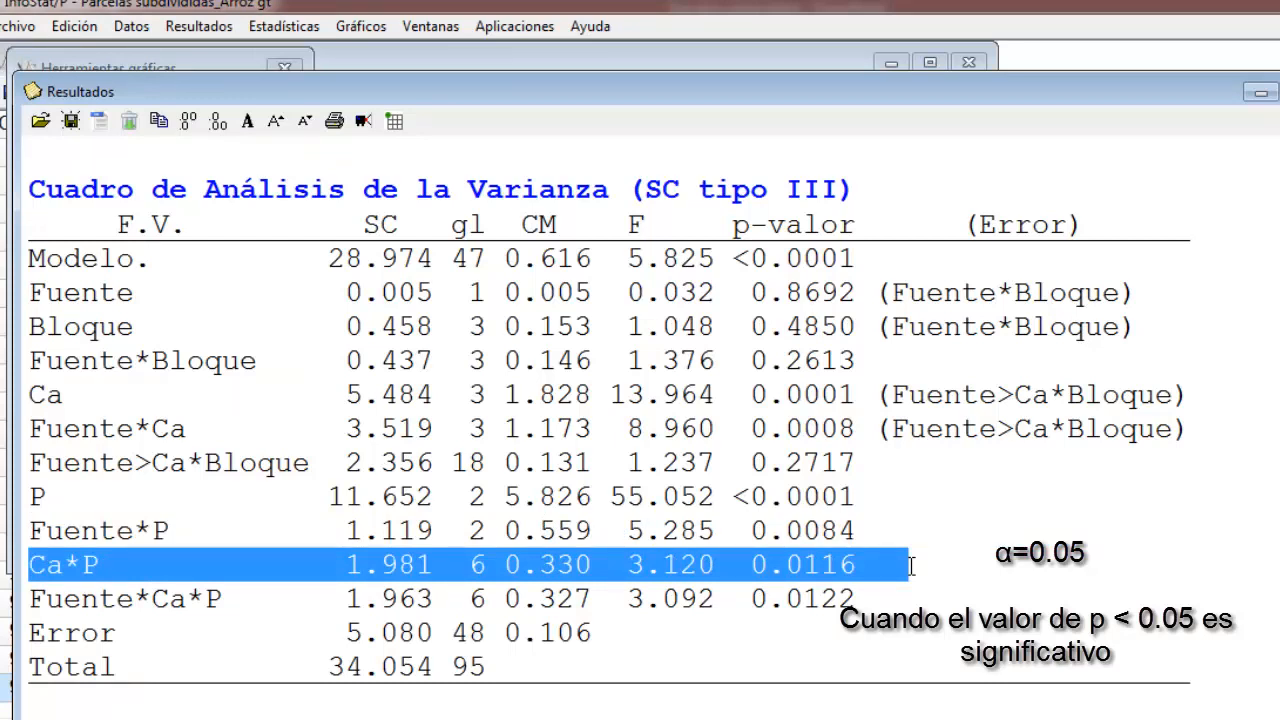
click(32, 598)
drag(58, 598, 878, 598)
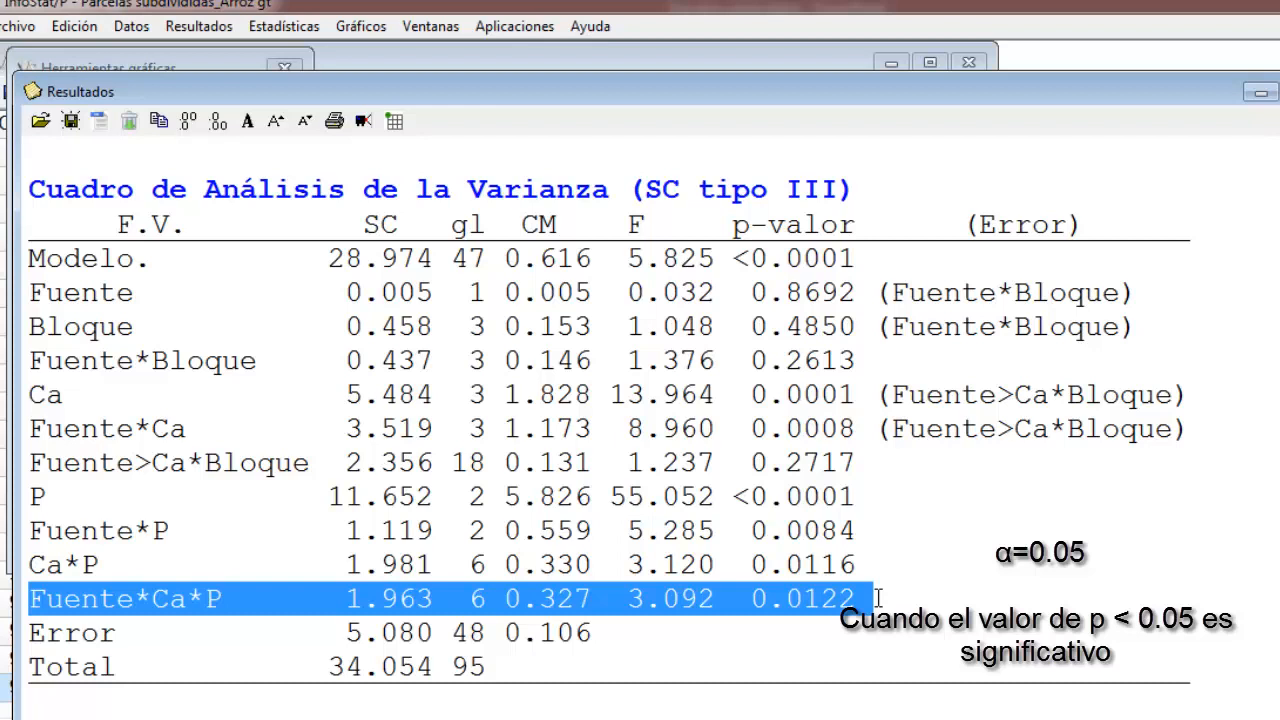
Step: Start a new analysis of variance from the rice data table, clear the previous variable selection and set Rend as the dependent variable
click(646, 68)
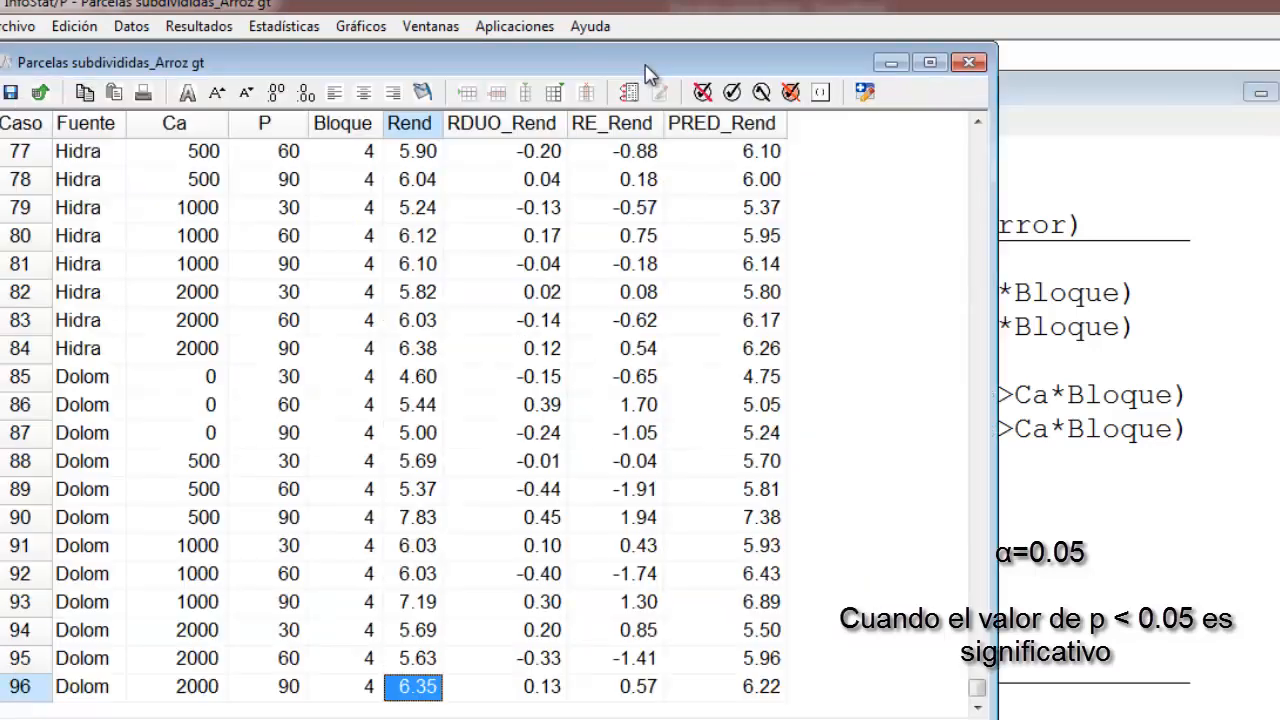
click(278, 25)
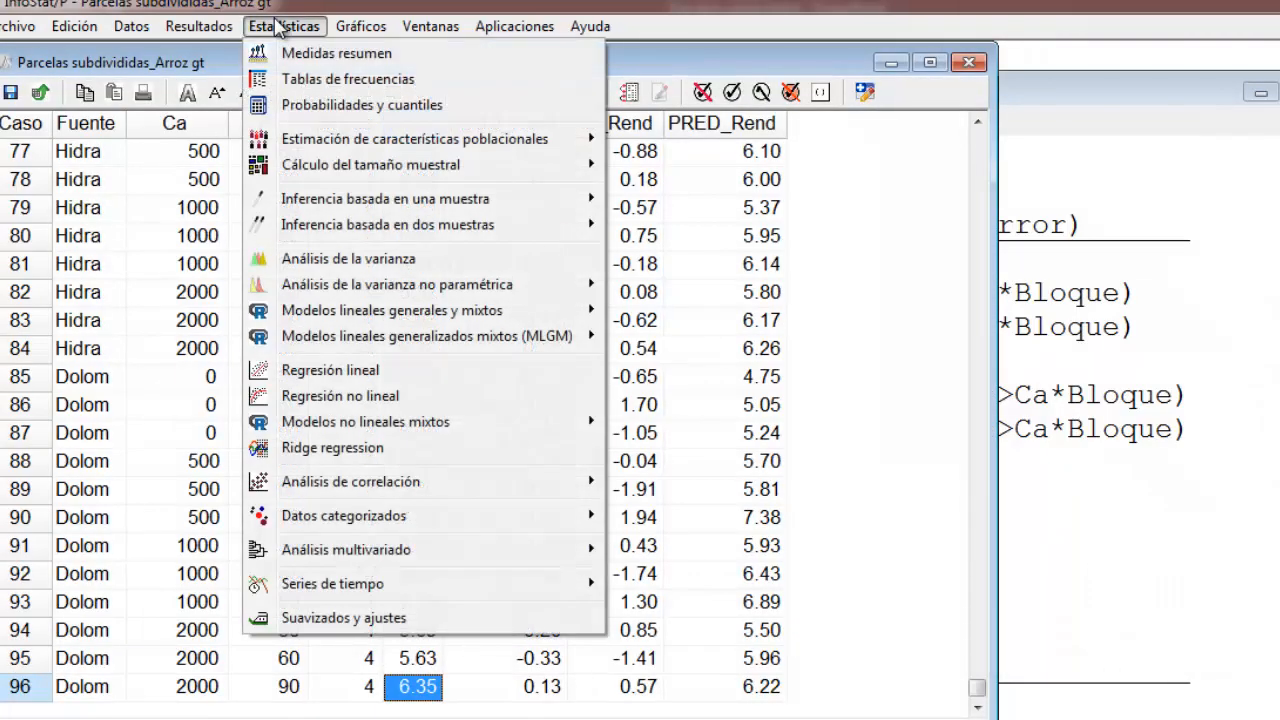
click(414, 262)
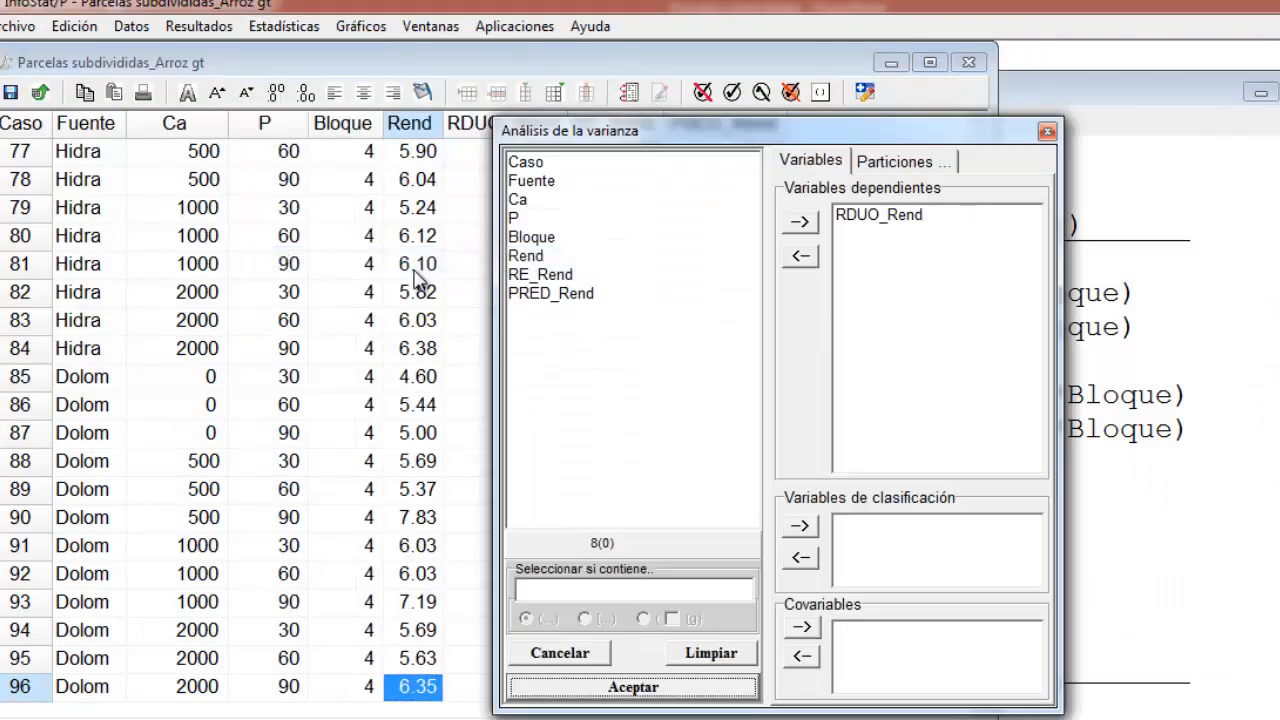
click(726, 655)
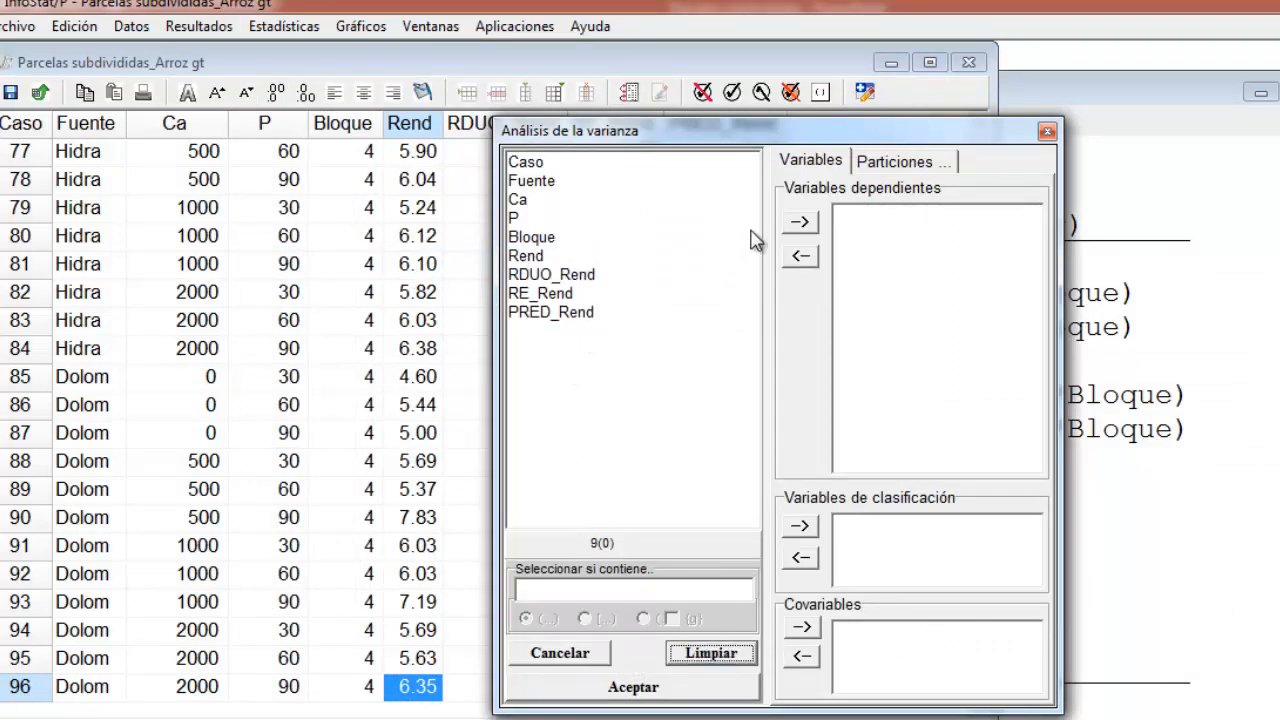
click(535, 258)
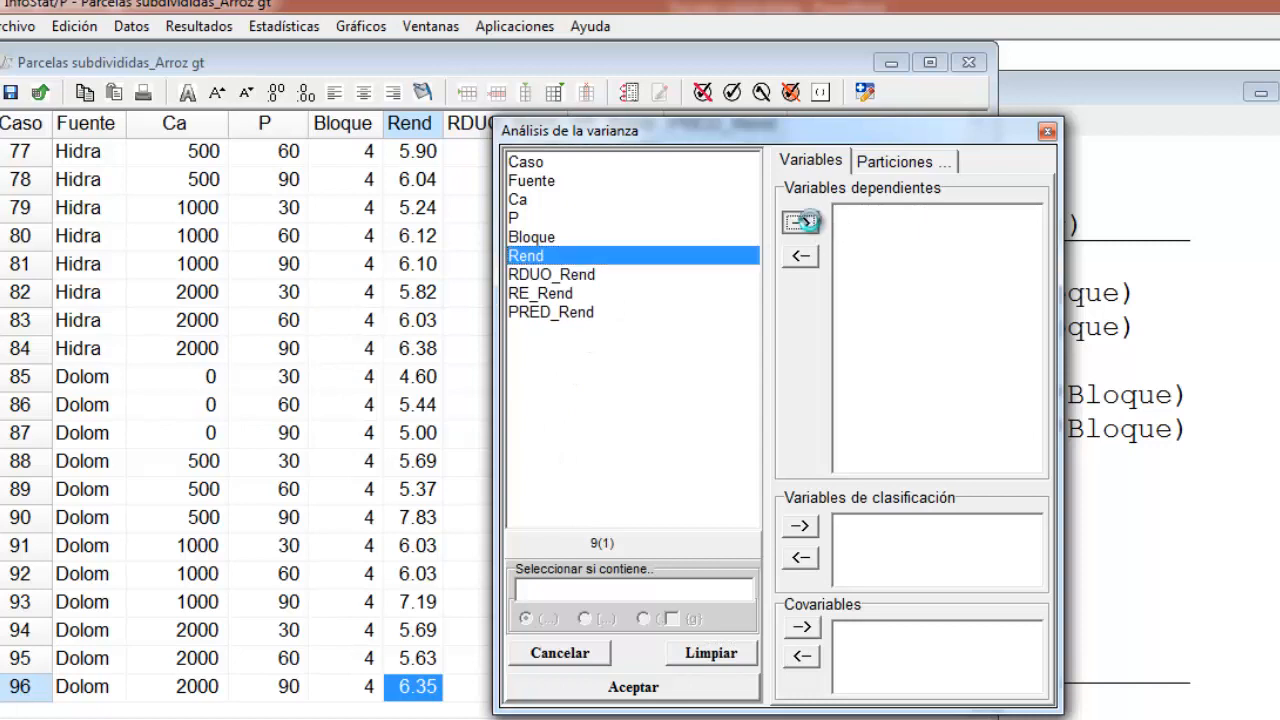
click(806, 222)
Step: Assign Fuente, Ca, P and Bloque as classification variables and proceed to the model specification
drag(530, 181, 535, 237)
click(549, 183)
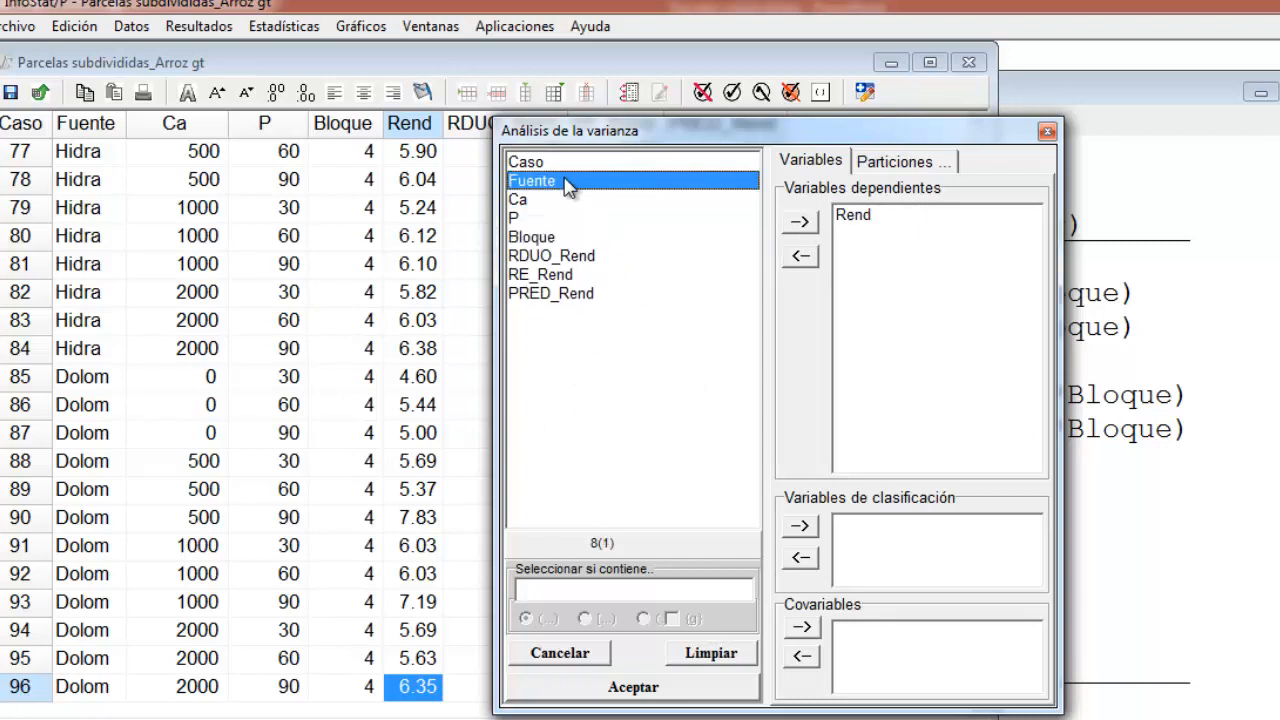
ctrl+click(543, 202)
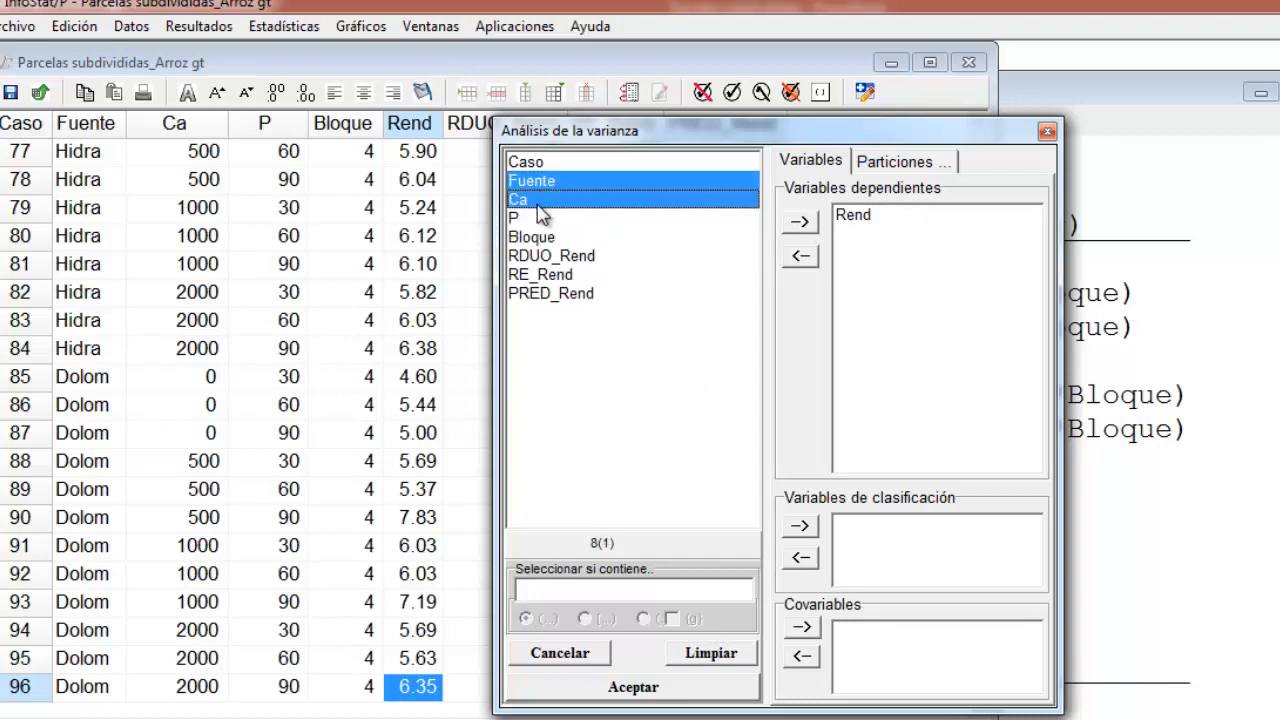
ctrl+click(541, 218)
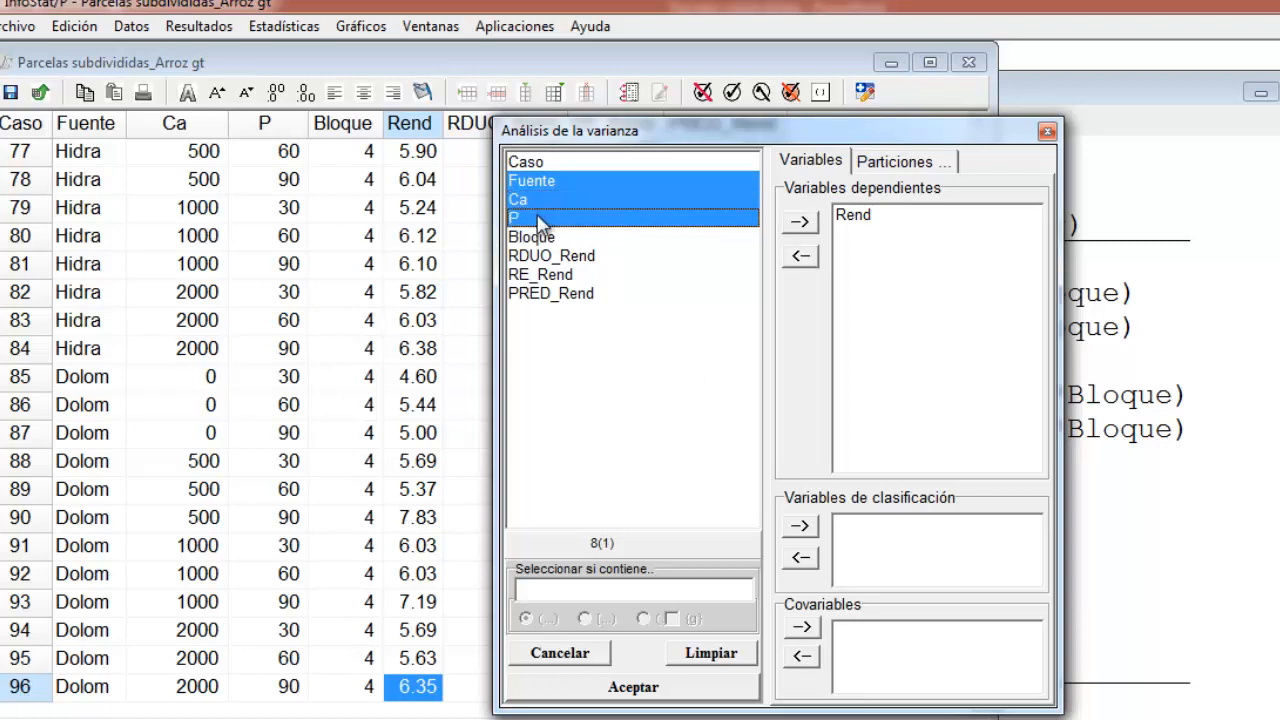
ctrl+click(543, 237)
click(801, 526)
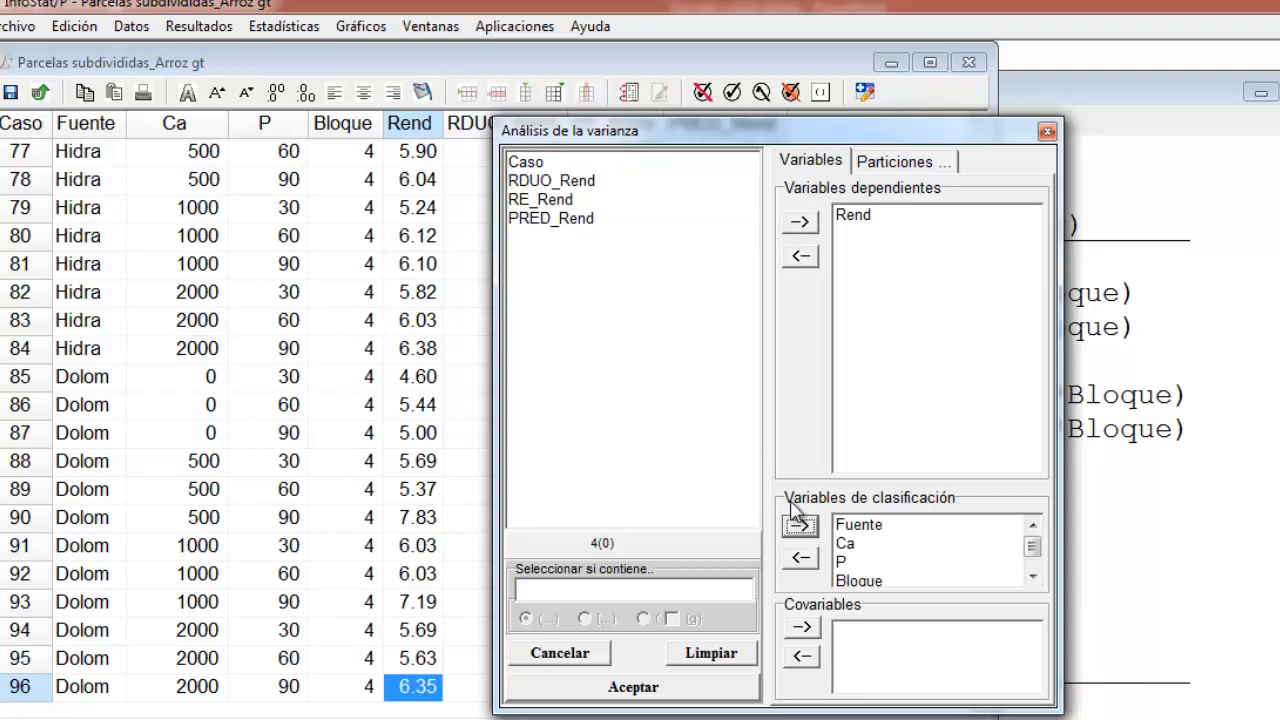
click(729, 687)
Step: Specify Fuente*Bloque as the error term of Fuente by making the first model line Fuente\Fuente*Bloque
click(414, 290)
text(\Fuente)
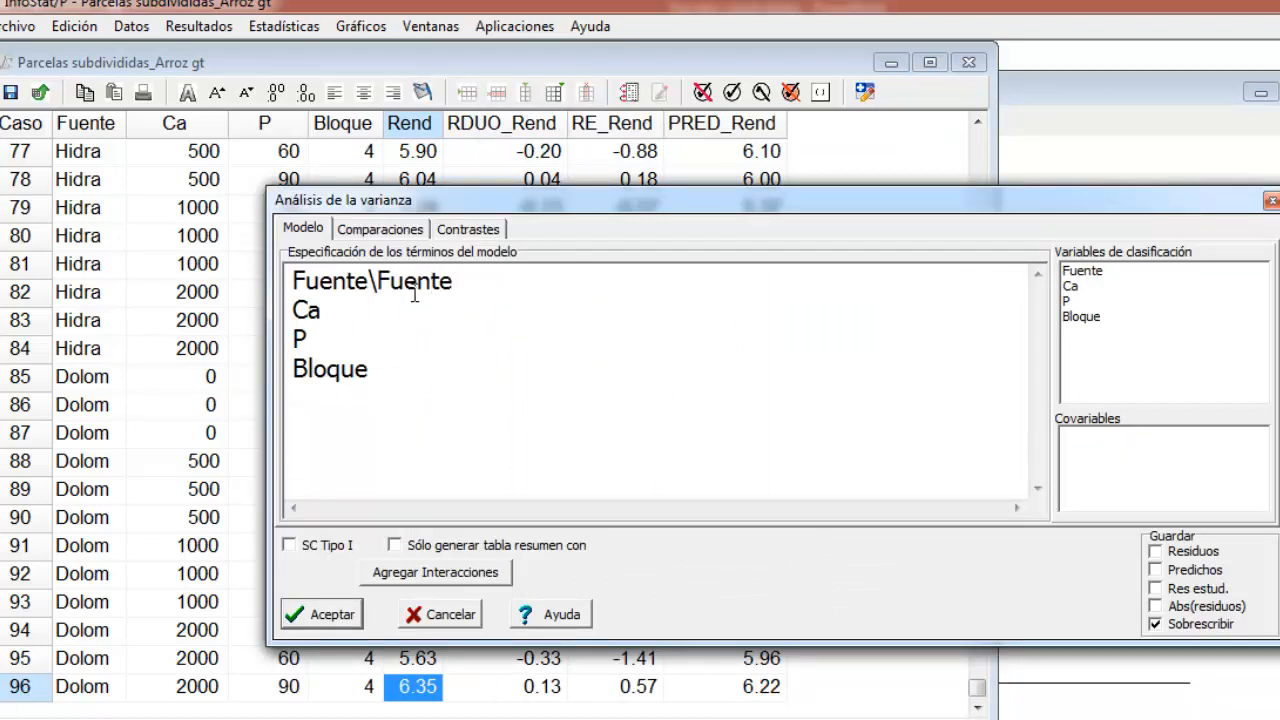
text(*Bloque)
key(Return)
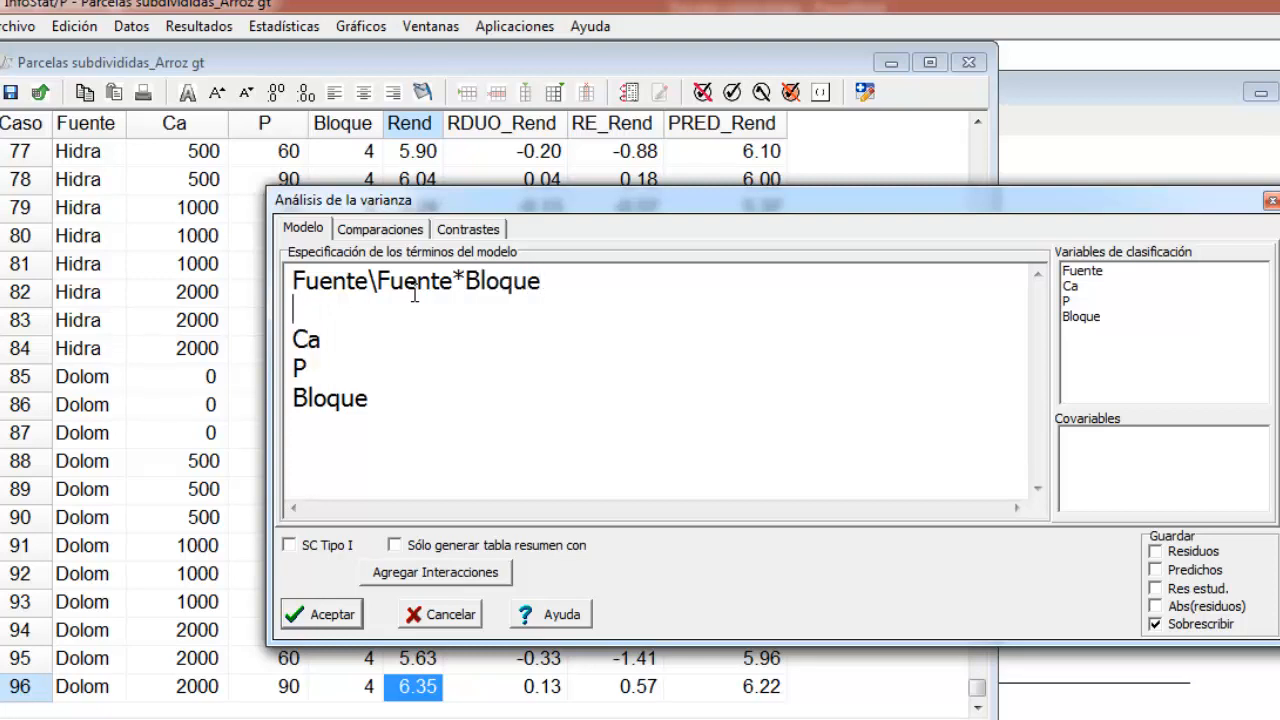
Step: Add the model terms Bloque\Fuente*Bloque and Fuente*Bloque on separate lines below the Fuente term, reusing the copied Fuente*Bloque text
drag(585, 285, 382, 291)
key(ctrl+c)
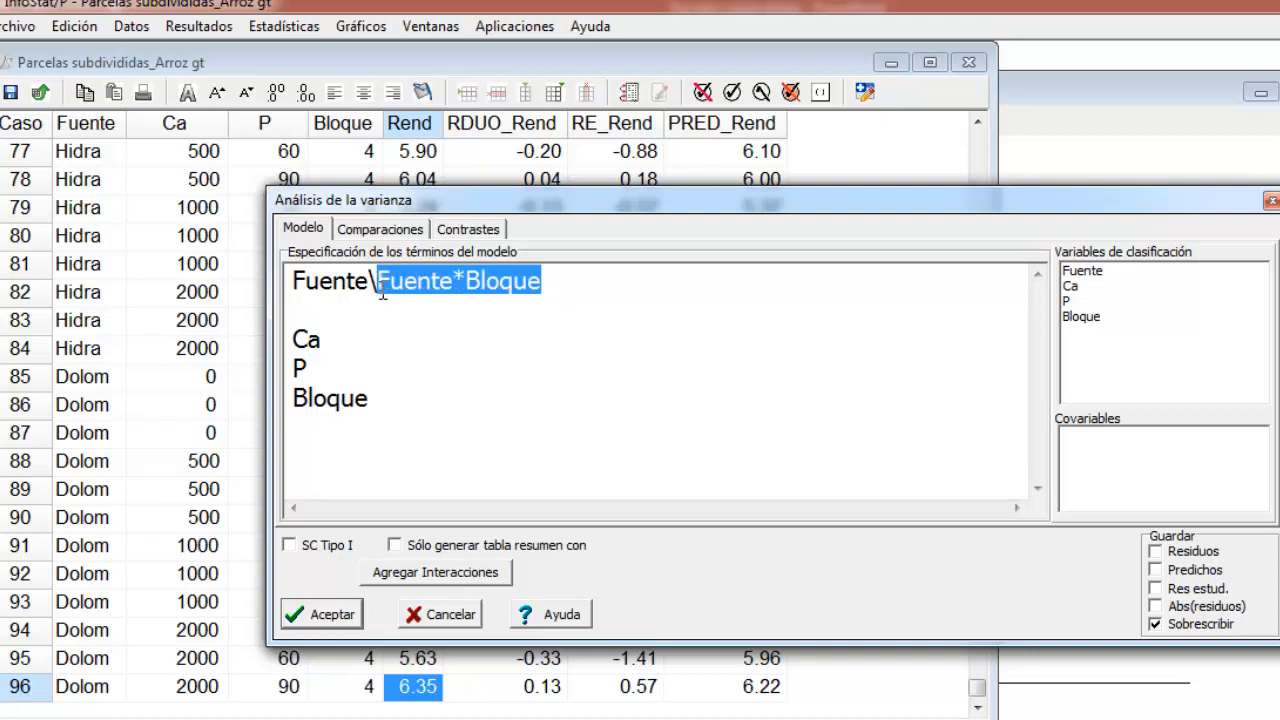
click(316, 302)
text(Bloque)
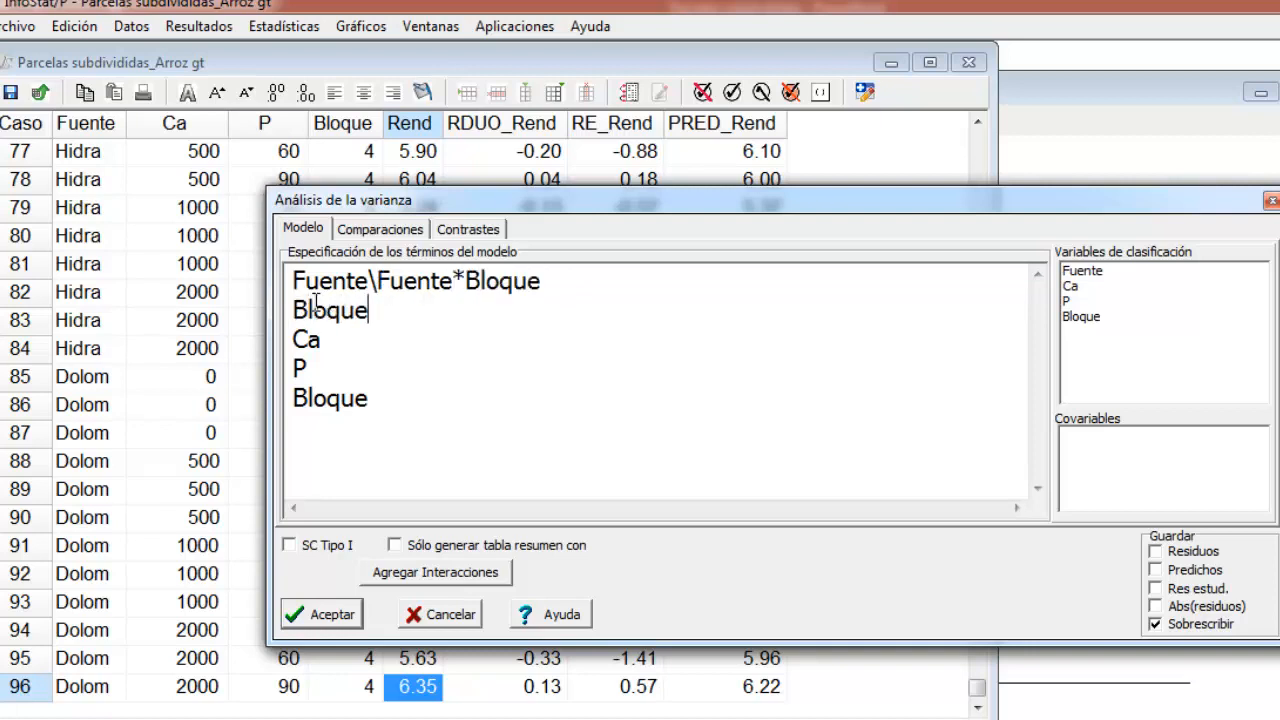
text(\)
key(ctrl+v)
key(Return)
key(ctrl+v)
key(Return)
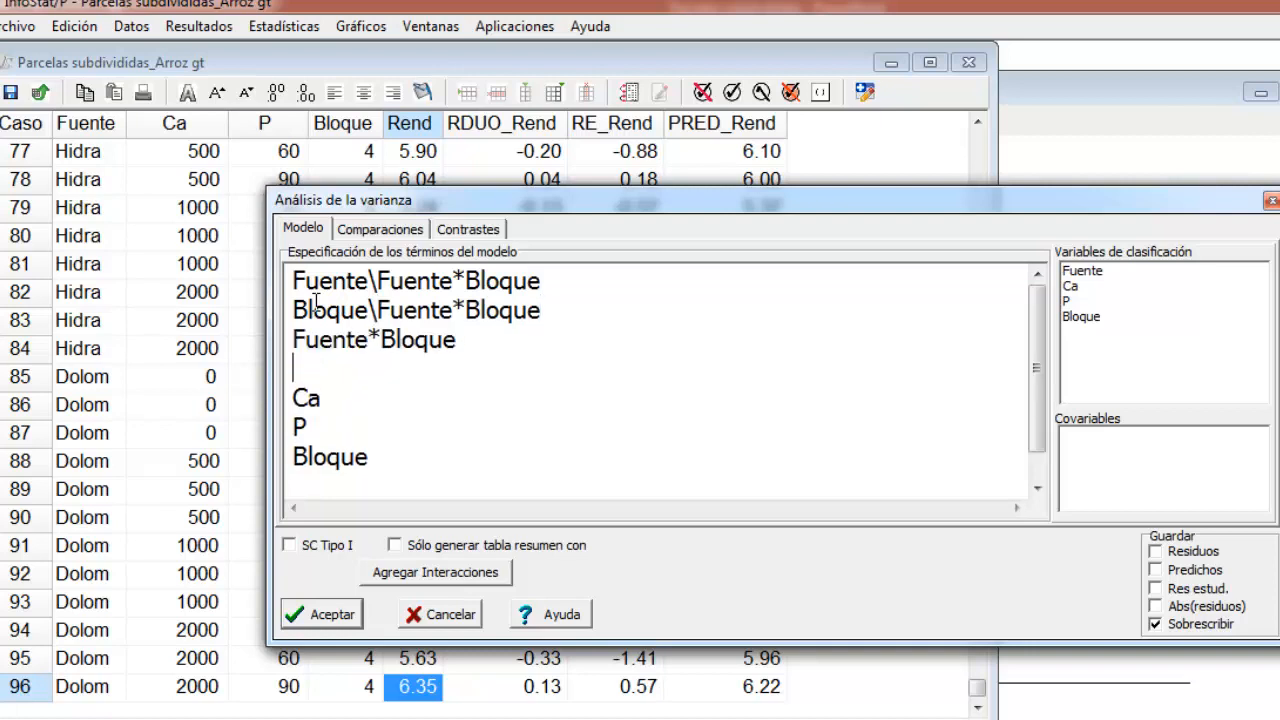
Step: Specify Fuente>Ca*Bloque as the error term of Ca, making its model line Ca\Fuente>Ca*Bloque
scroll(316, 330, down, 1)
click(353, 364)
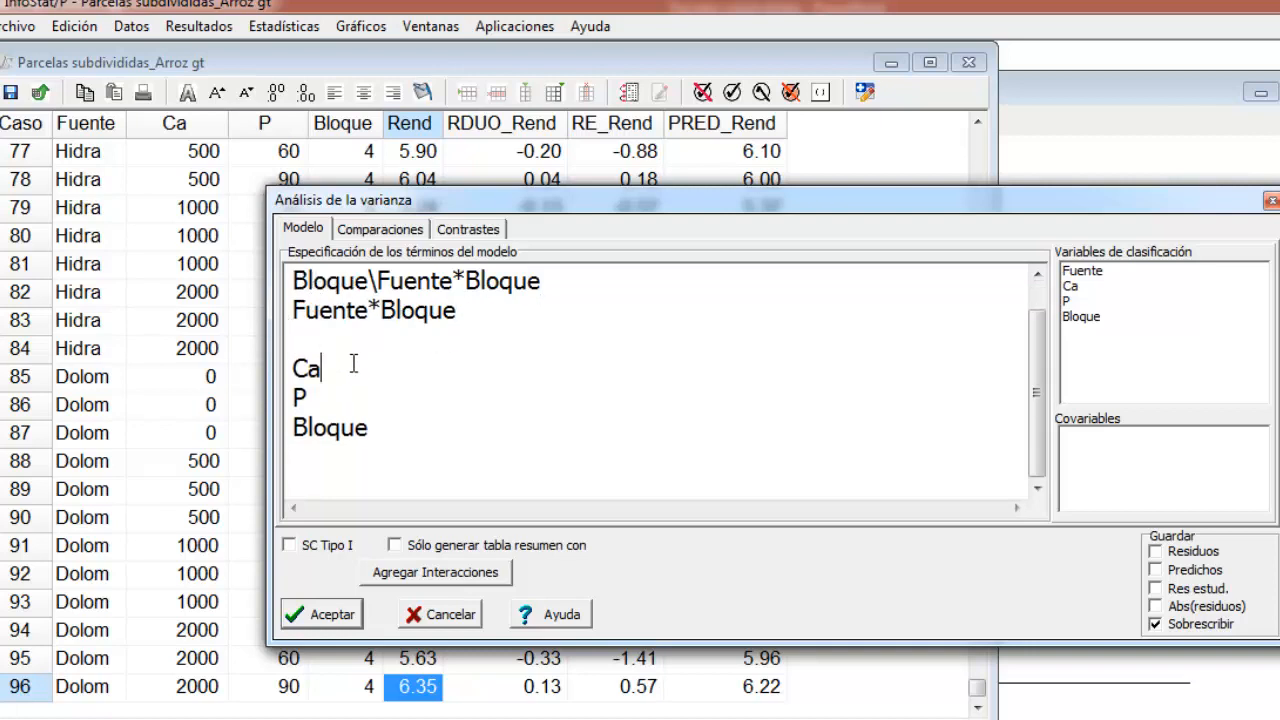
text(\Fuente>Ca*n)
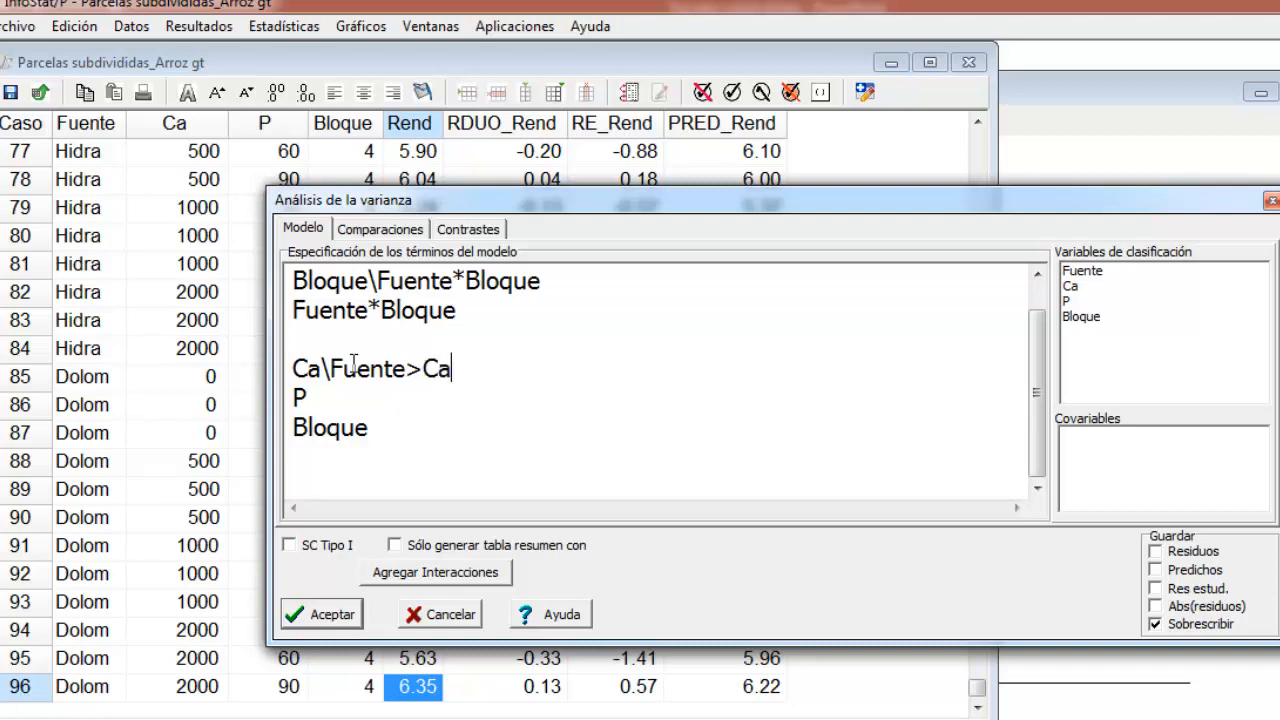
key(BackSpace)
text(Bloque)
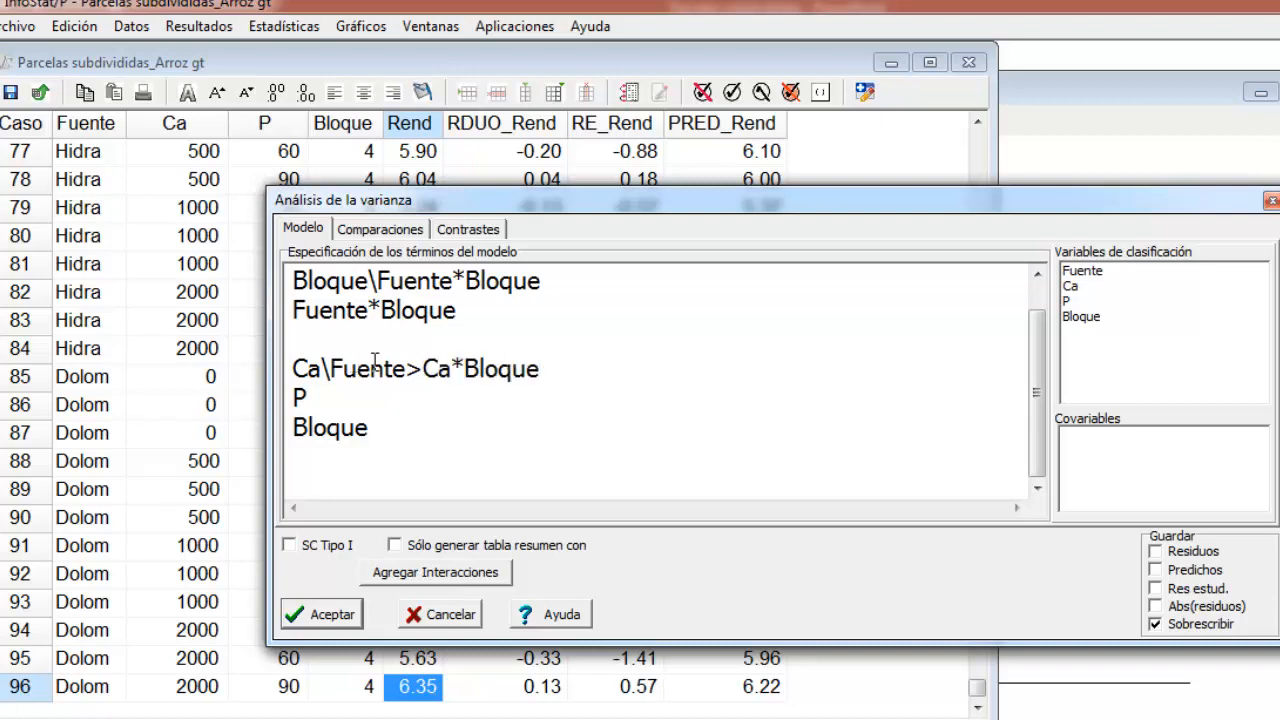
Step: Add the Fuente*Ca interaction below the Ca term with Fuente>Ca*Bloque as its error term, reusing the copied error text
drag(541, 369, 336, 368)
key(ctrl+c)
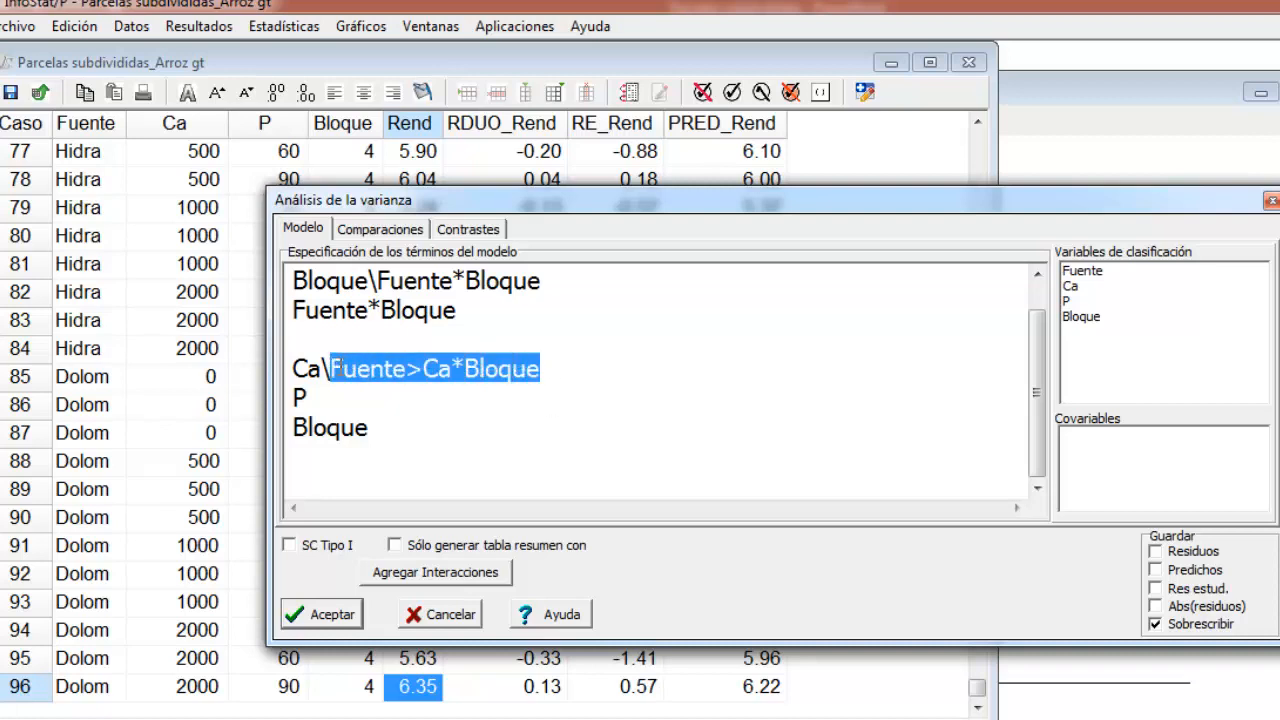
click(610, 367)
key(Return)
text(F)
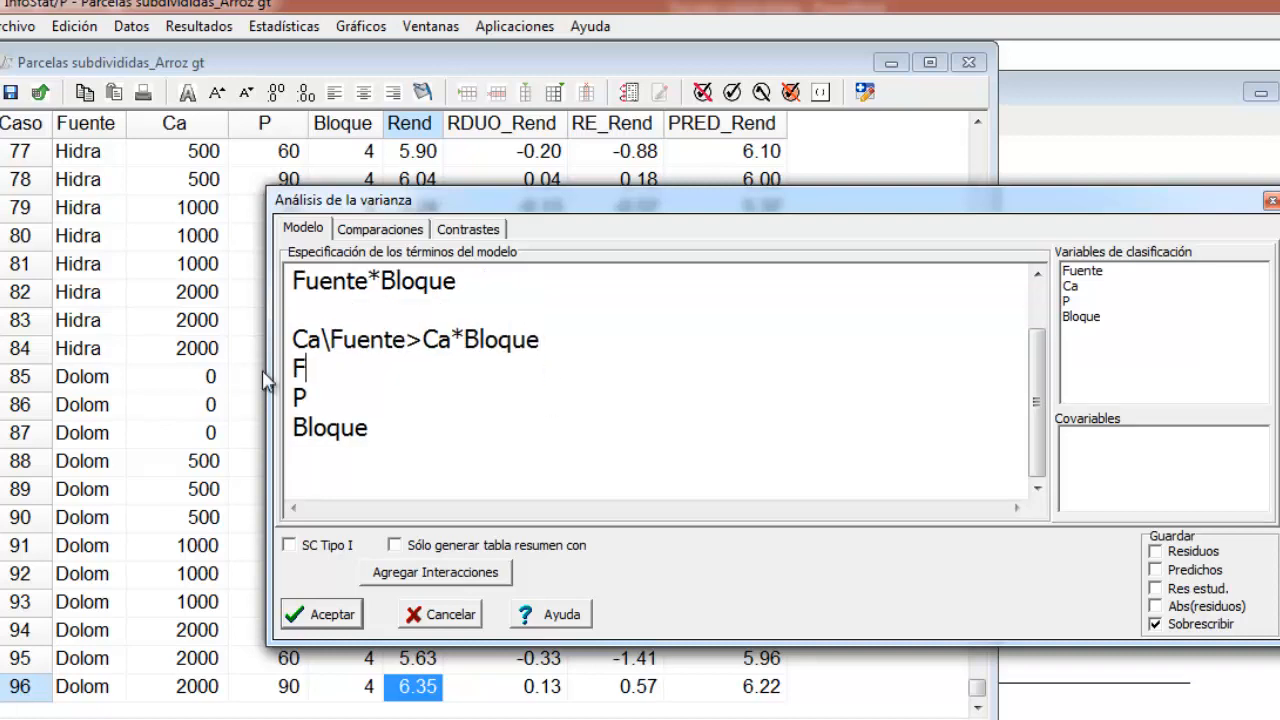
text(uente*)
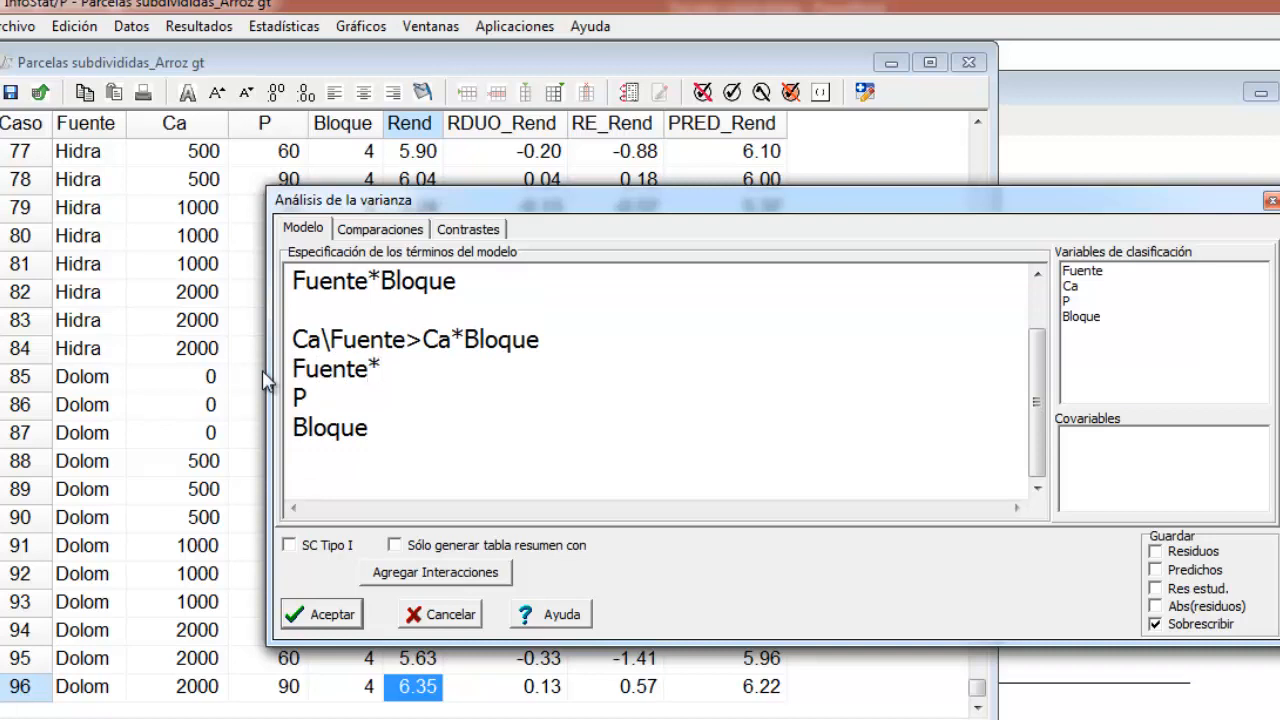
text(Ca\)
key(ctrl+v)
Step: Add Fuente>Ca*Bloque as its own model term below the Fuente*Ca line, leaving a blank line before P
key(Return)
key(Return)
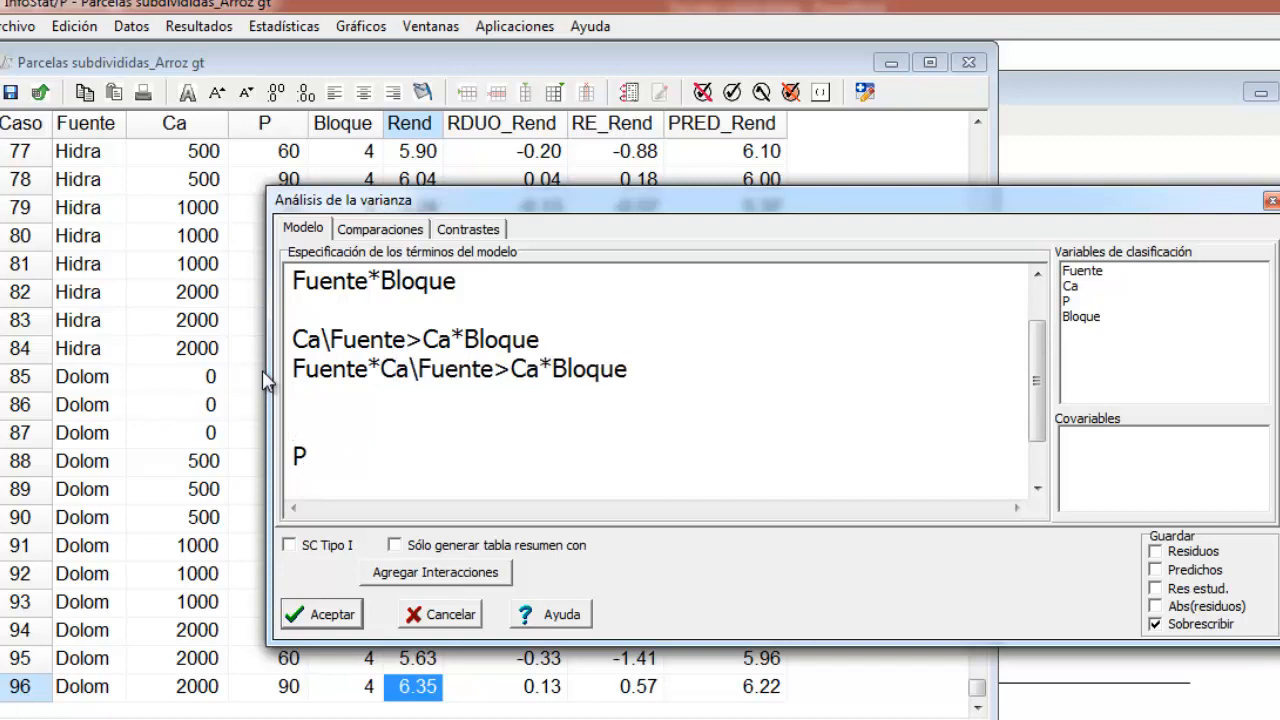
key(Up)
key(ctrl+v)
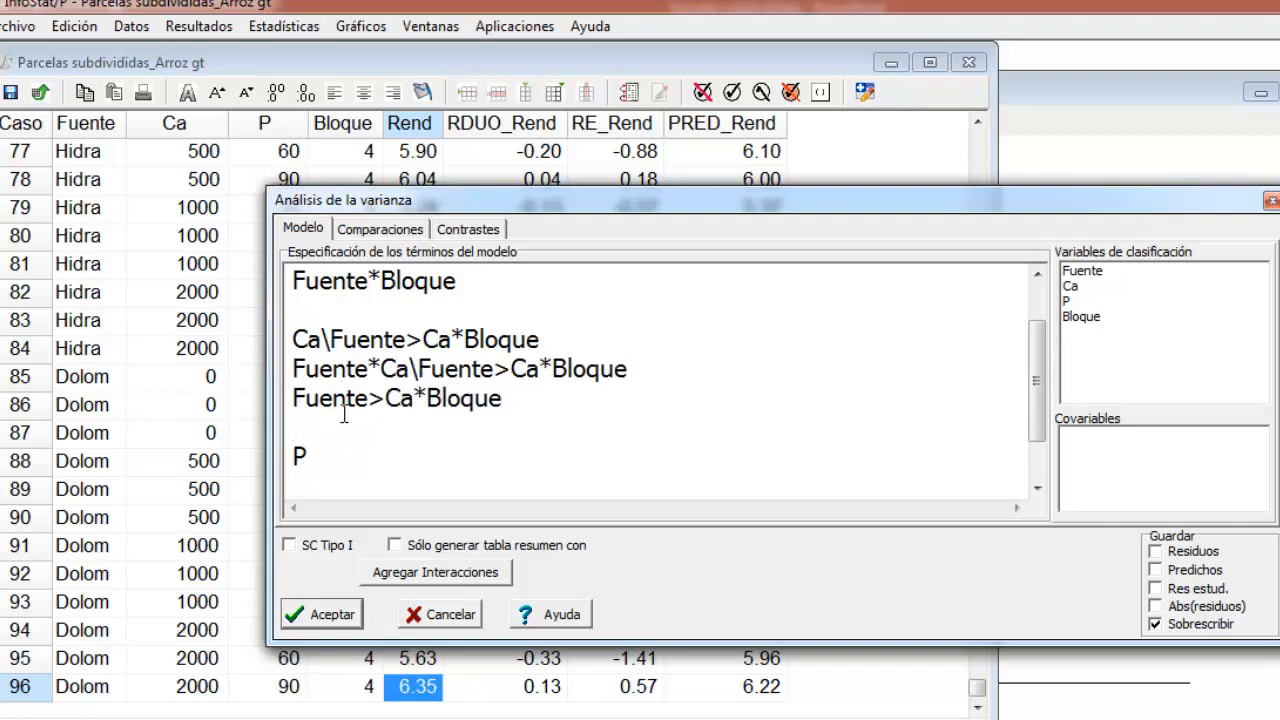
Step: Replace the leftover Bloque term below P with the interaction Fuente*P
scroll(340, 415, down, 1)
drag(397, 427, 211, 427)
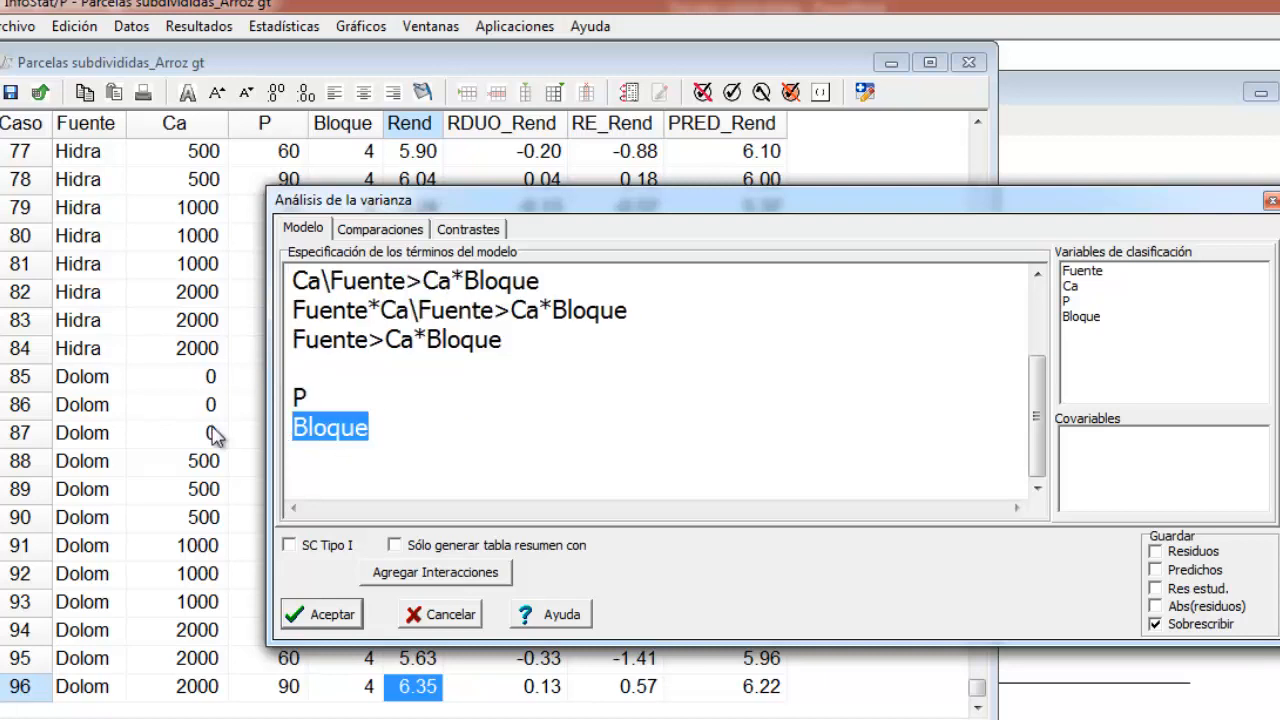
key(Delete)
text(Fuente)
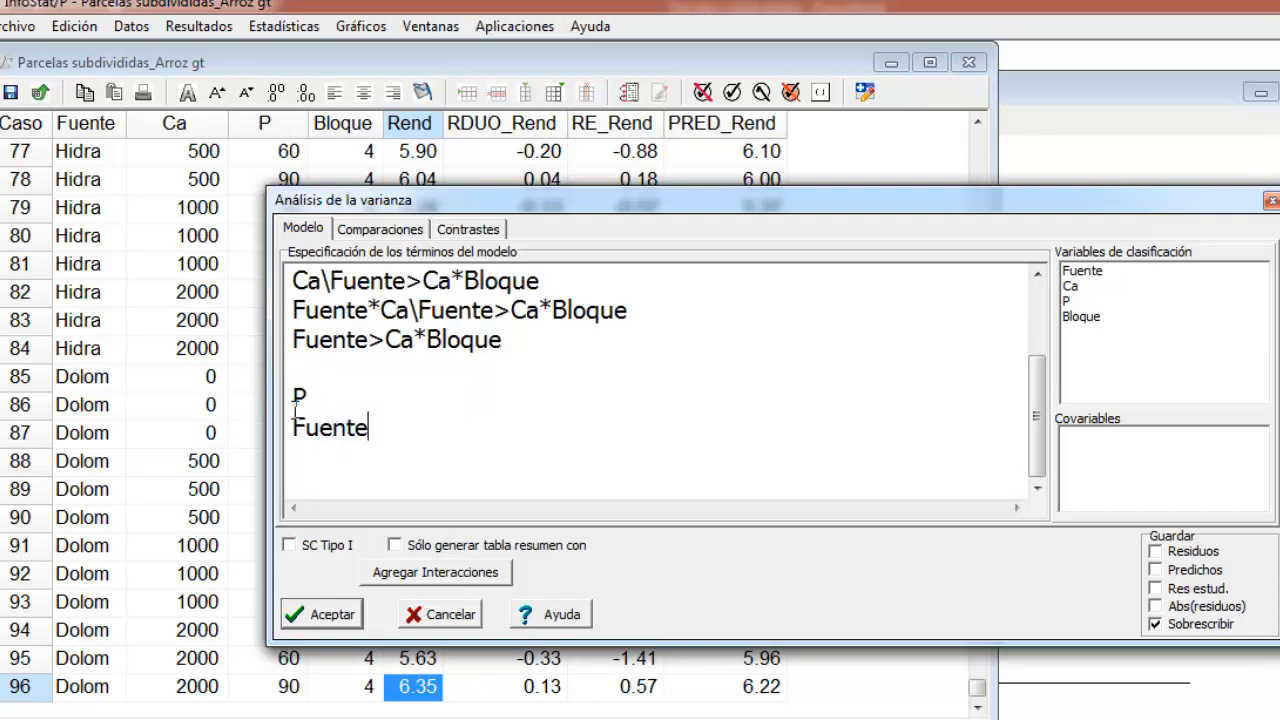
text(*P)
Step: Add the interactions Ca*P and Fuente*Ca*P on separate lines at the end of the model
key(Return)
text(Ca*P)
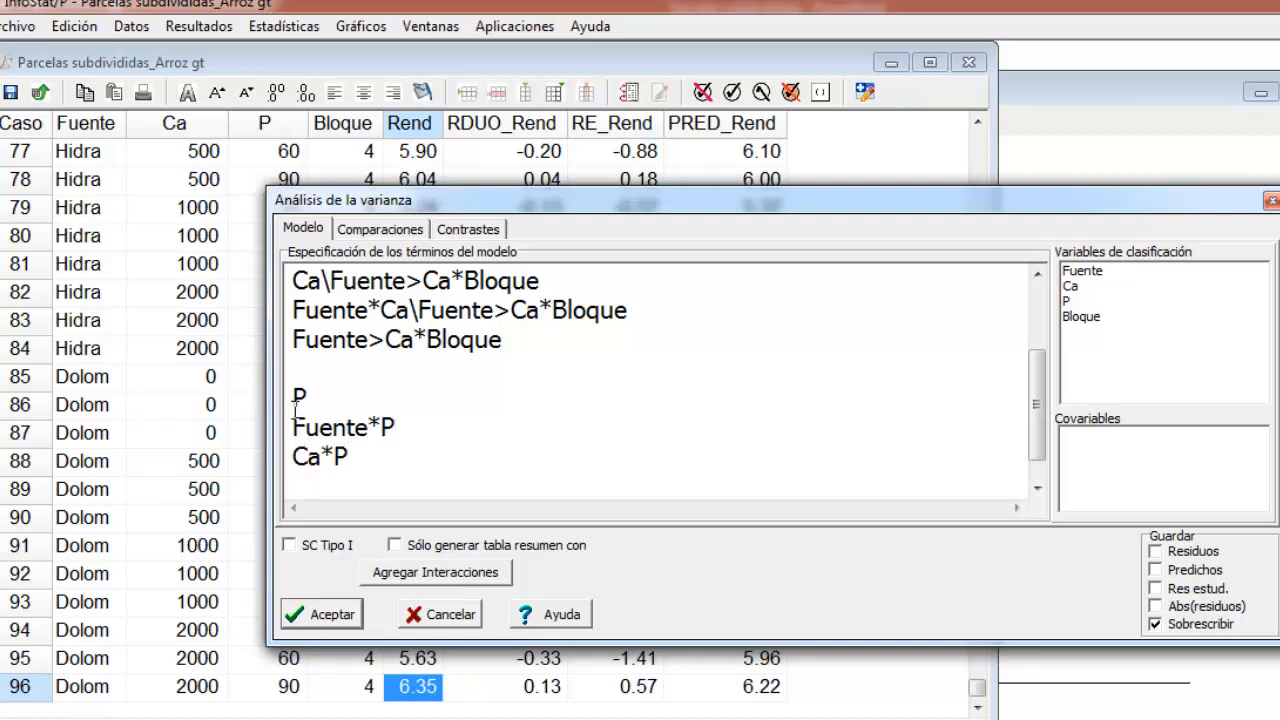
key(Return)
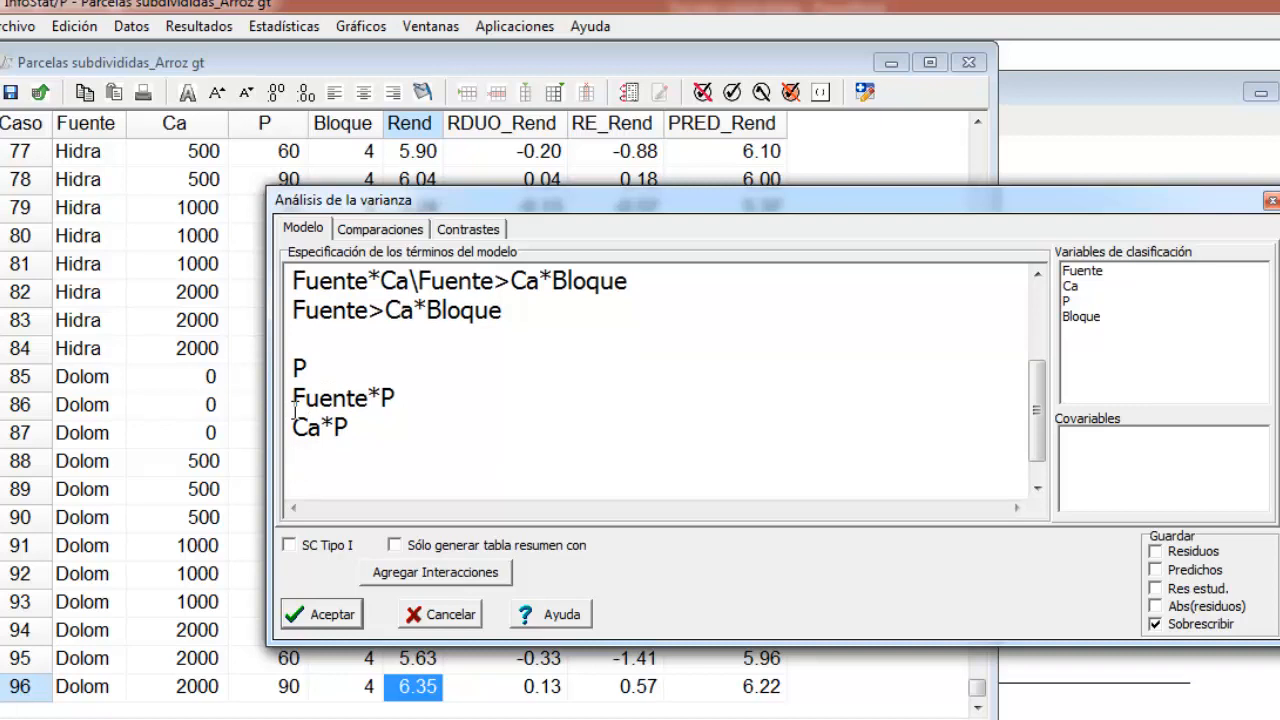
text(Fuente*)
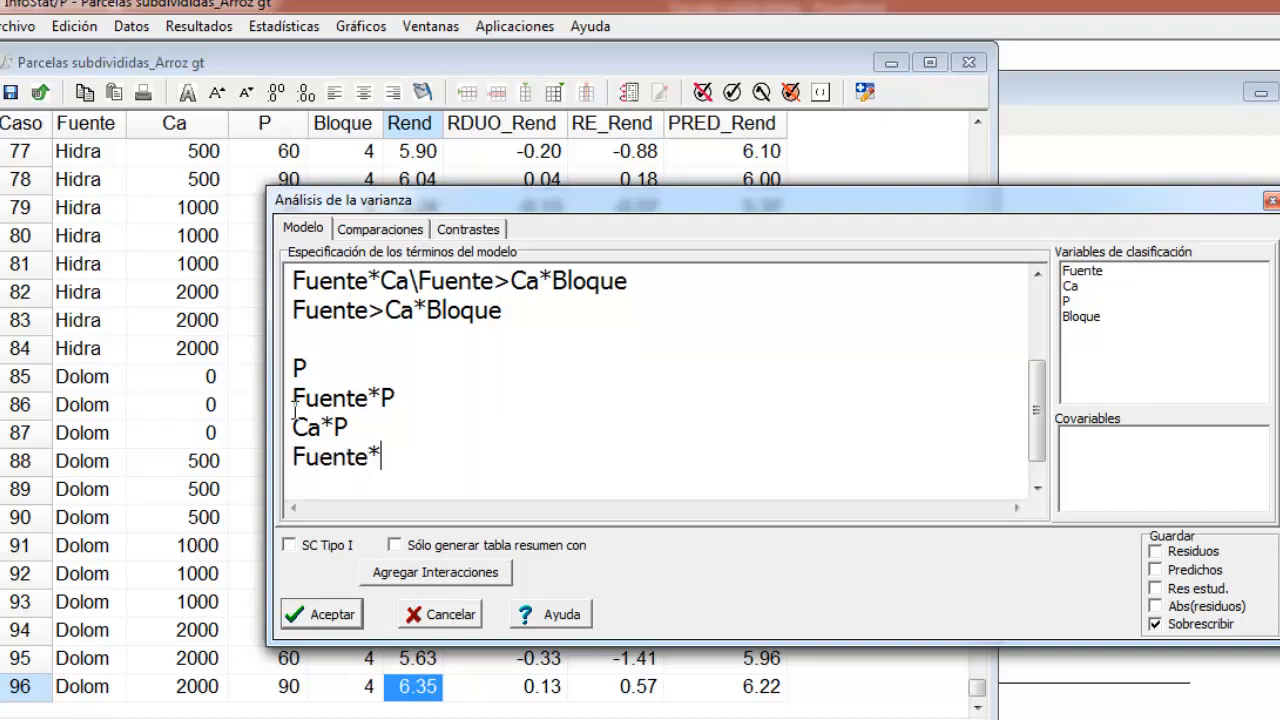
text(Ca*P)
Step: Request a Tukey comparison of the Fuente*Ca*P means with a bar chart and run the analysis of variance
click(380, 229)
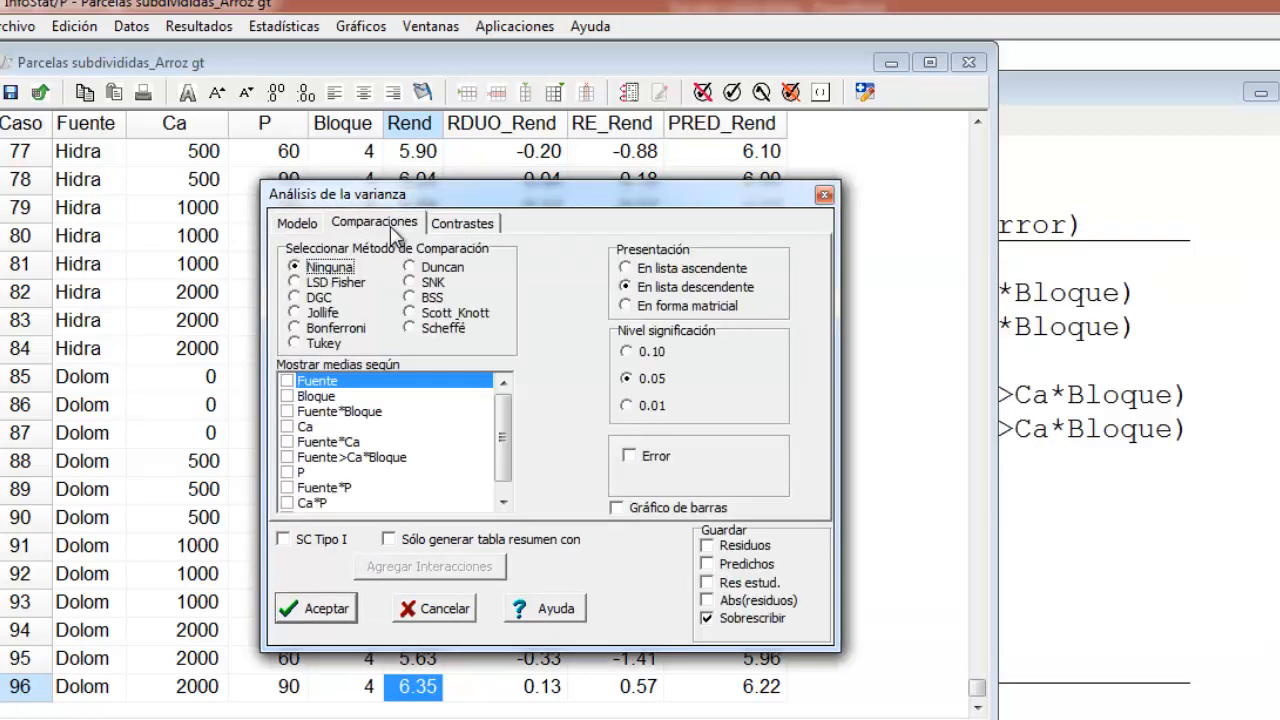
click(324, 344)
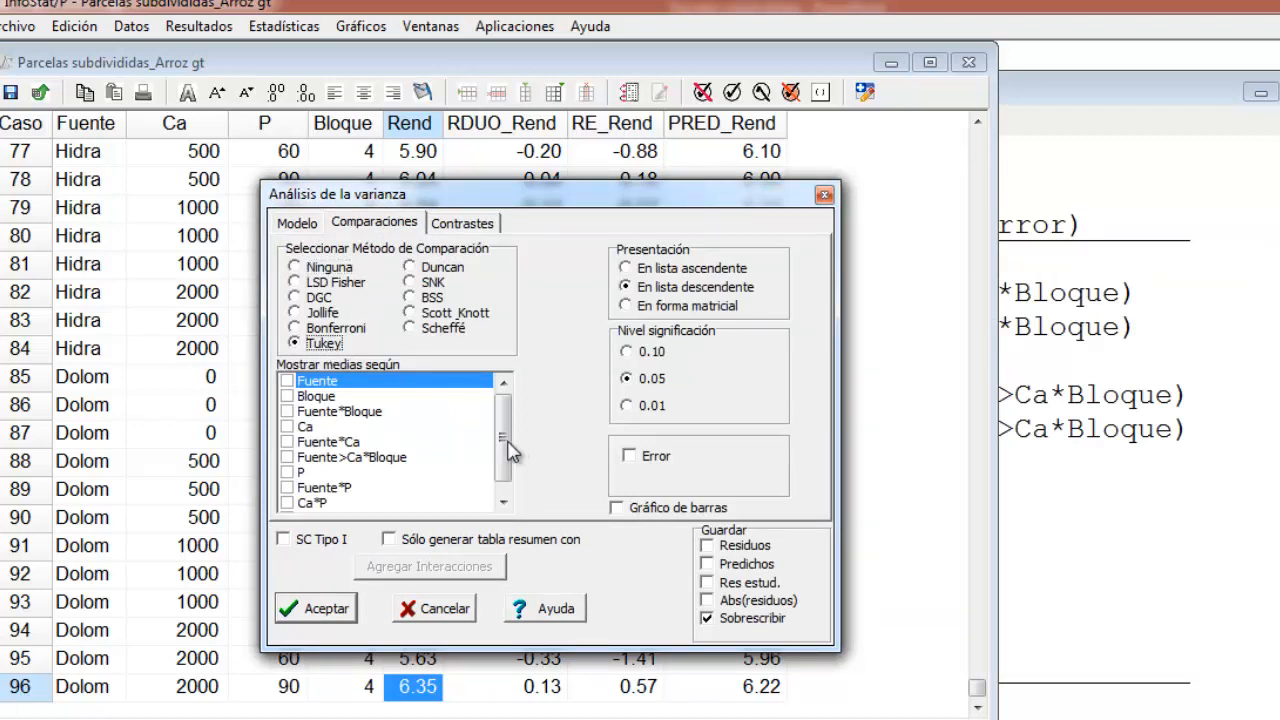
scroll(508, 452, down, 1)
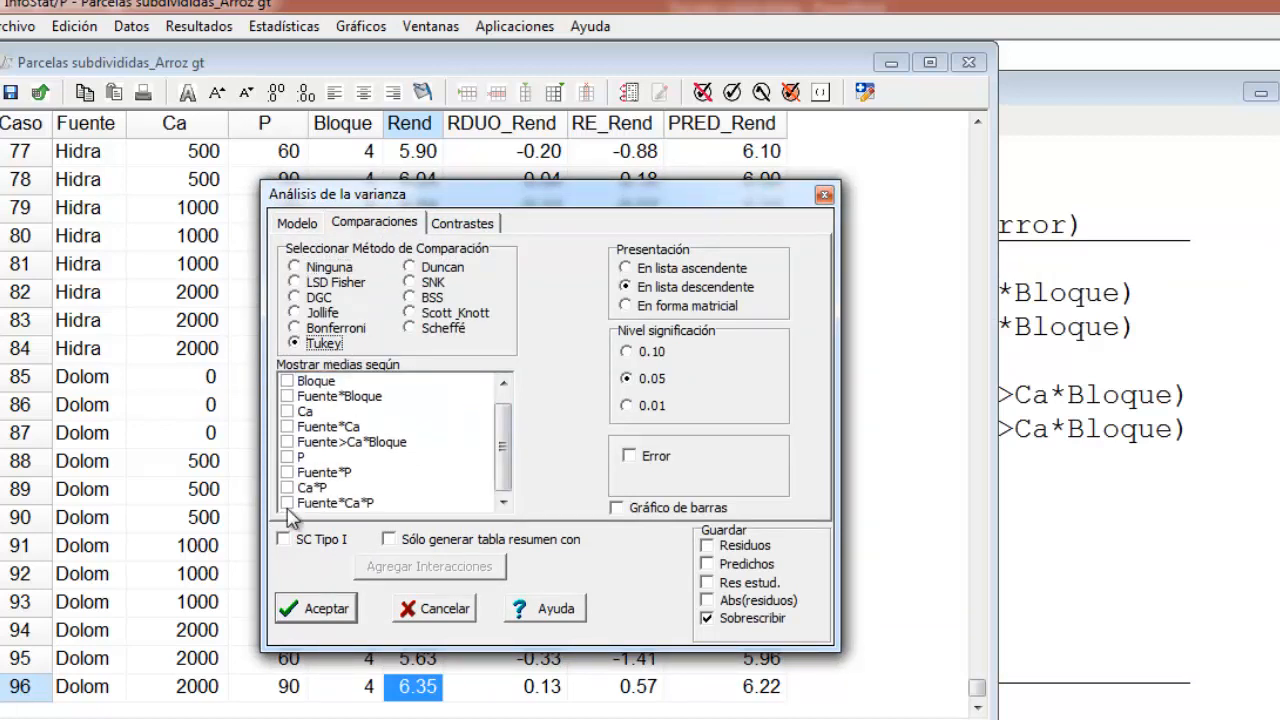
click(287, 504)
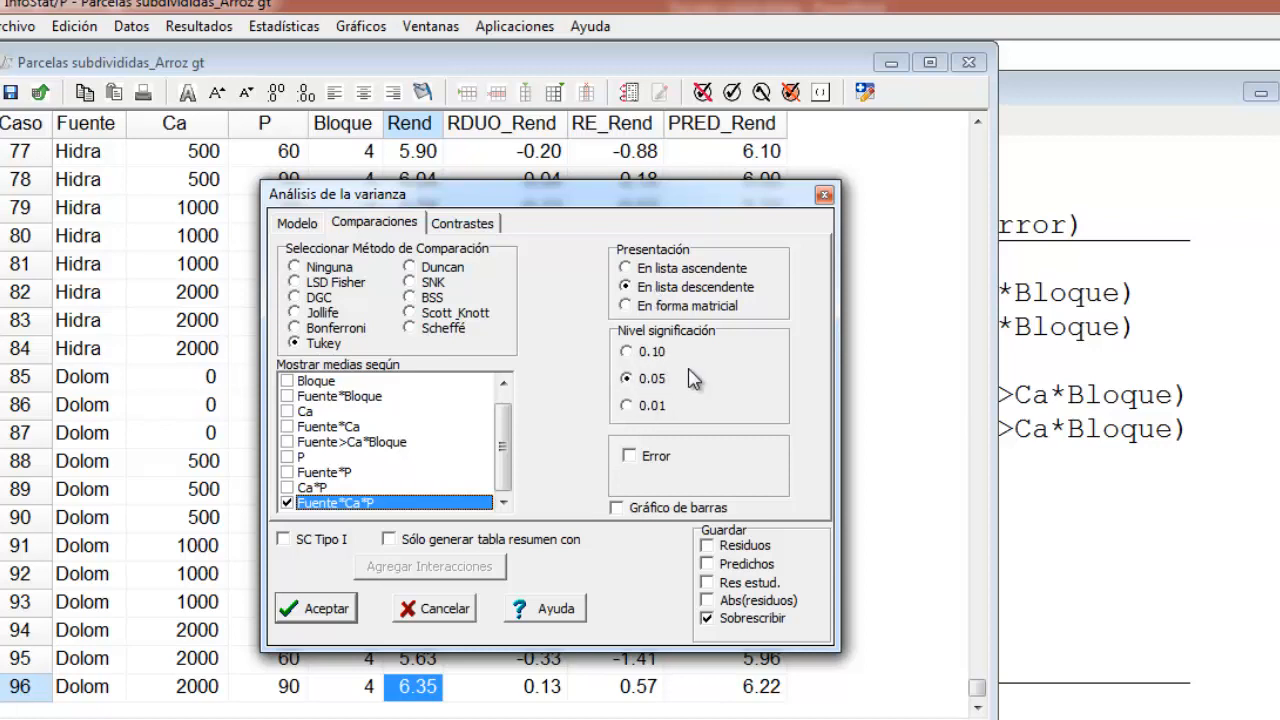
click(628, 508)
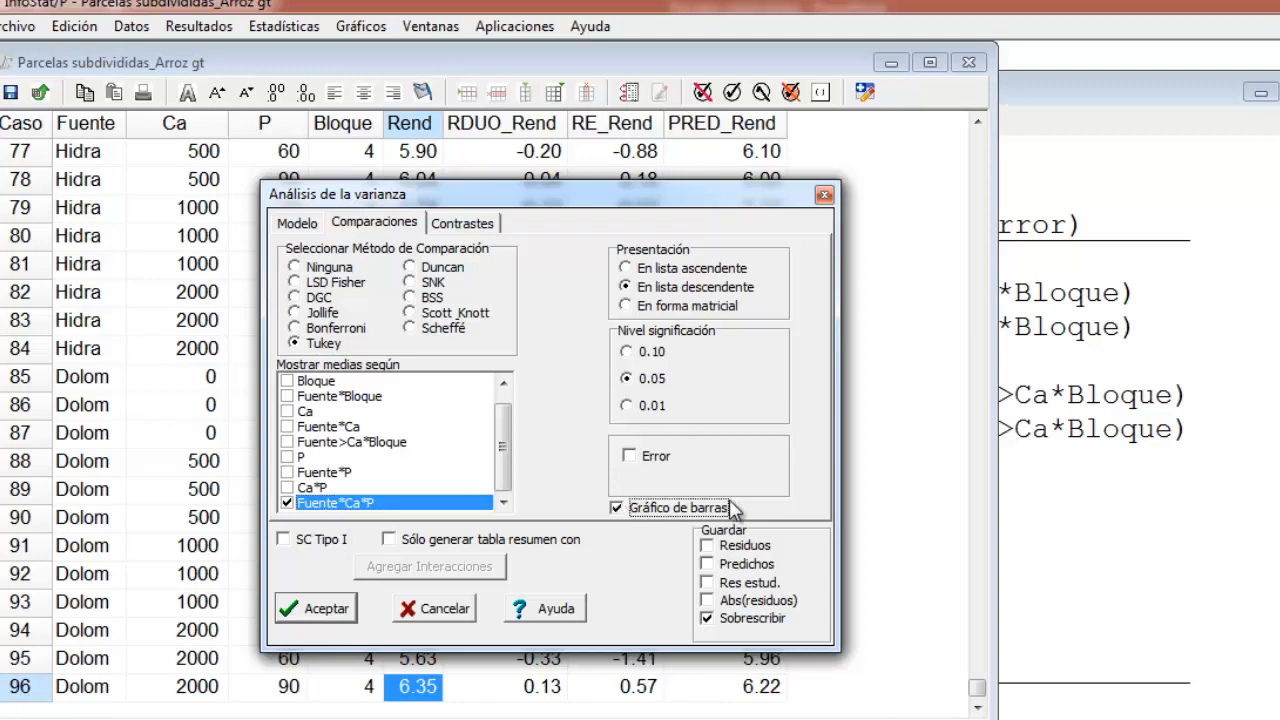
click(330, 608)
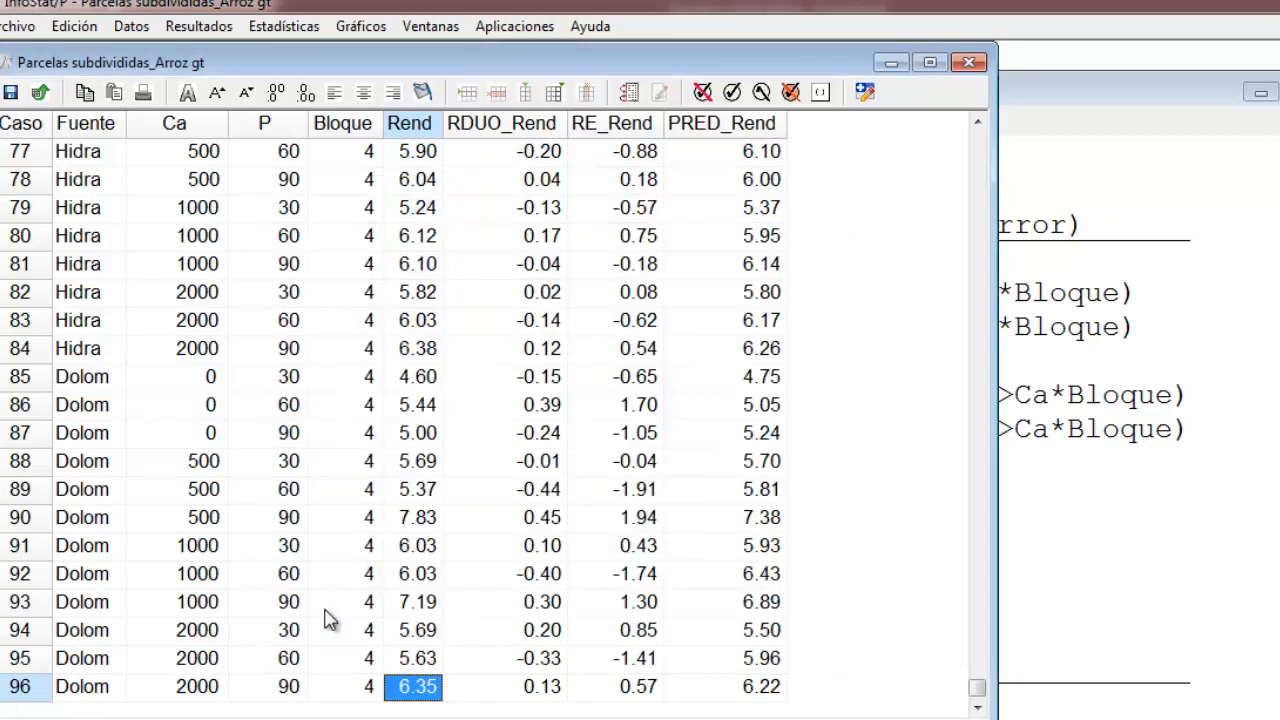
Step: Examine the Tukey results for Fuente*Ca*P, comparing the letter groups of the highest-yielding treatment combinations
click(1138, 458)
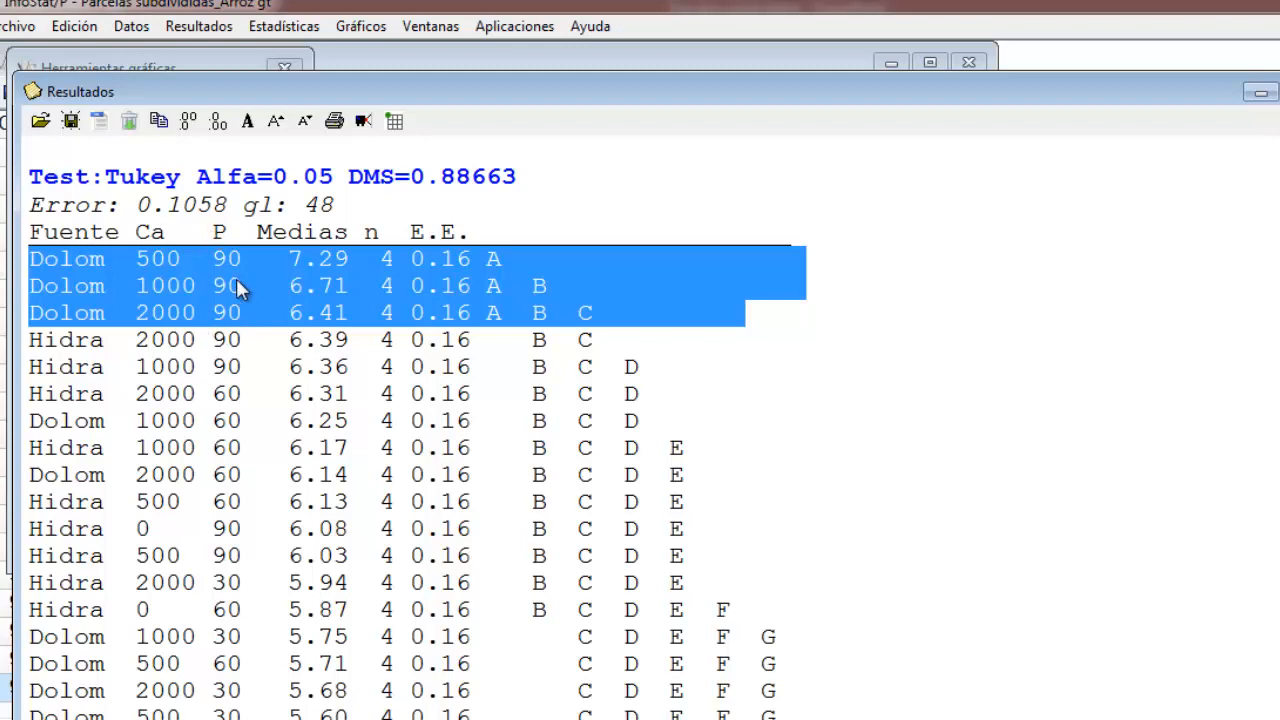
drag(30, 285, 832, 312)
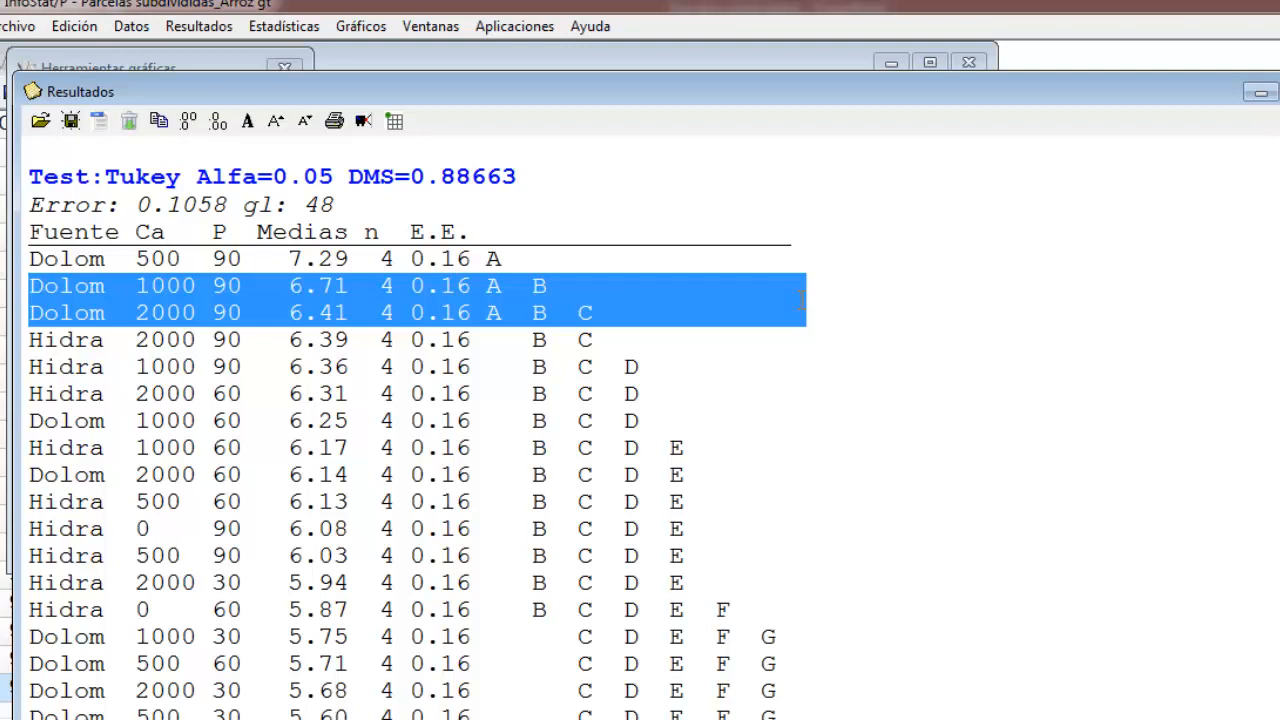
click(393, 345)
drag(30, 285, 831, 591)
double_click(47, 264)
click(75, 259)
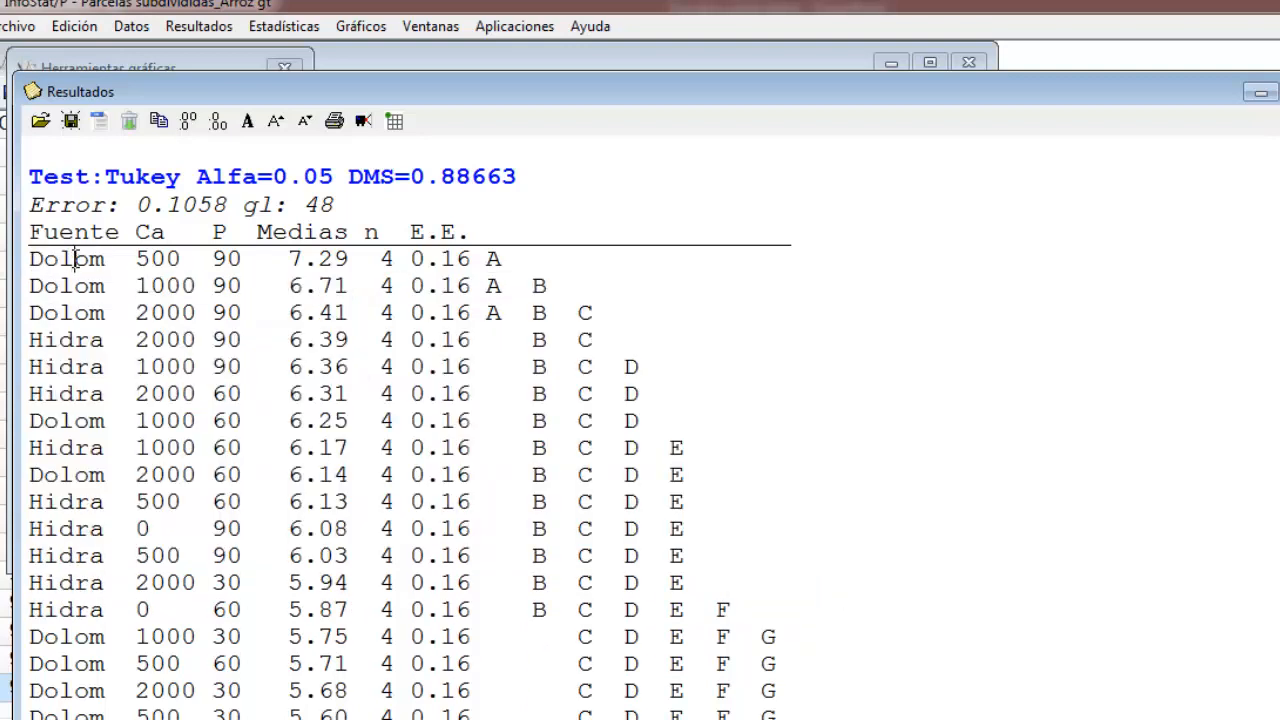
drag(600, 258, 18, 268)
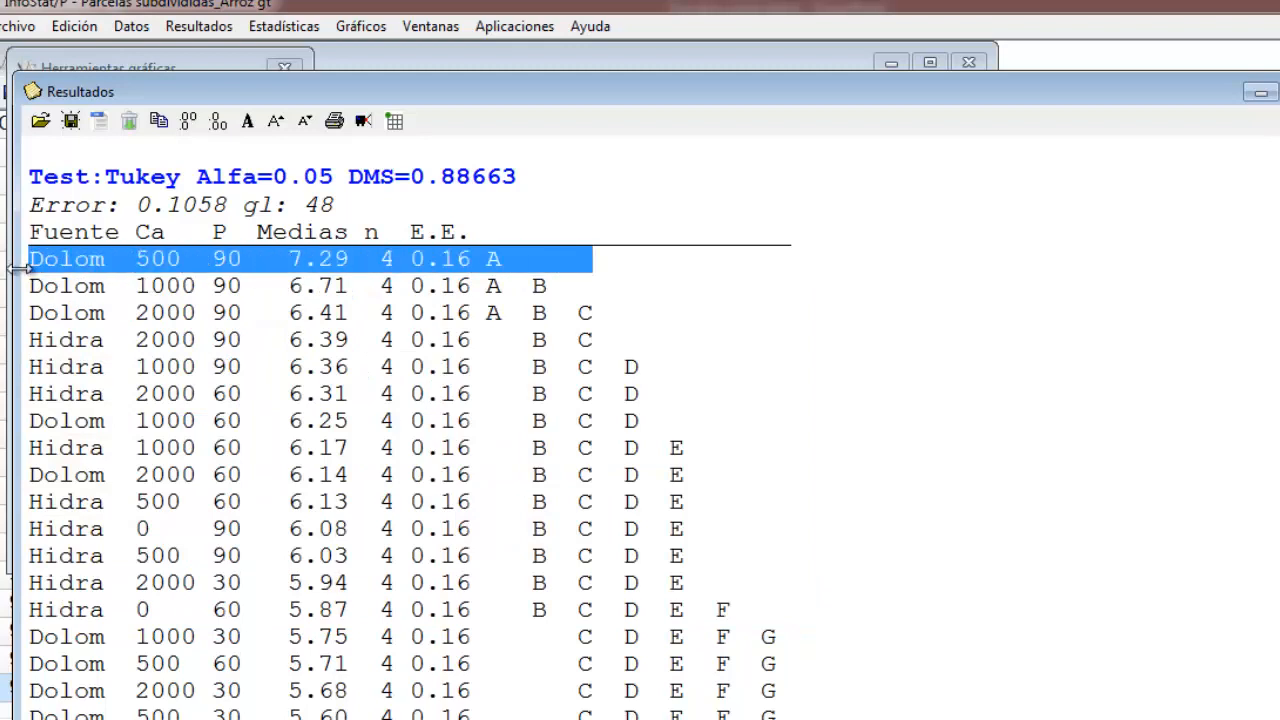